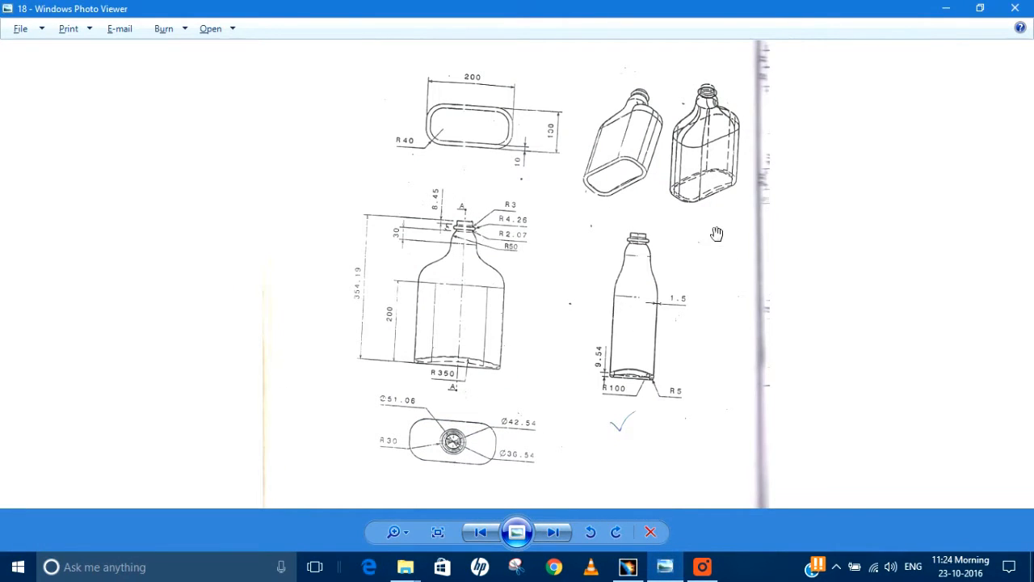
- Review the bottle drawing, switch to CATIA V5, and create a Wireframe and Surface Design part named bottle
scroll(430, 379, "up", 2)
left_click_drag(556, 329, 559, 402)
scroll(593, 302, "down", 3)
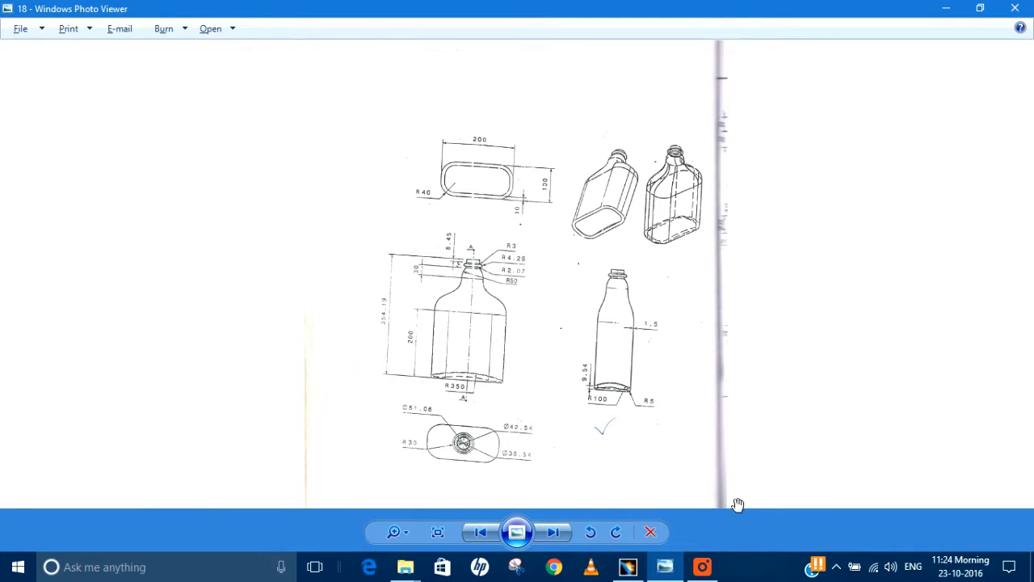
left_click(630, 565)
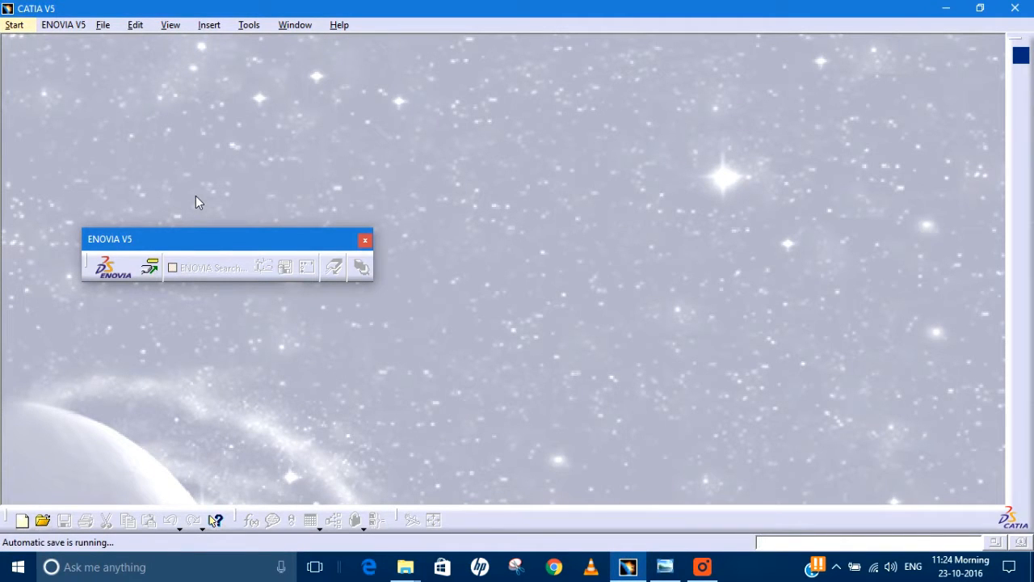
left_click(14, 26)
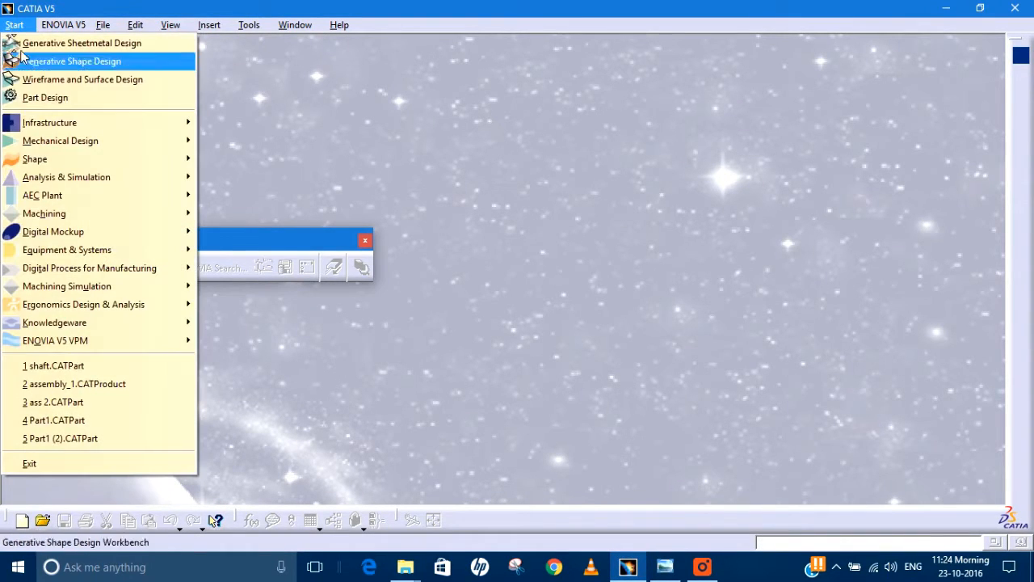
mouse_move(121, 141)
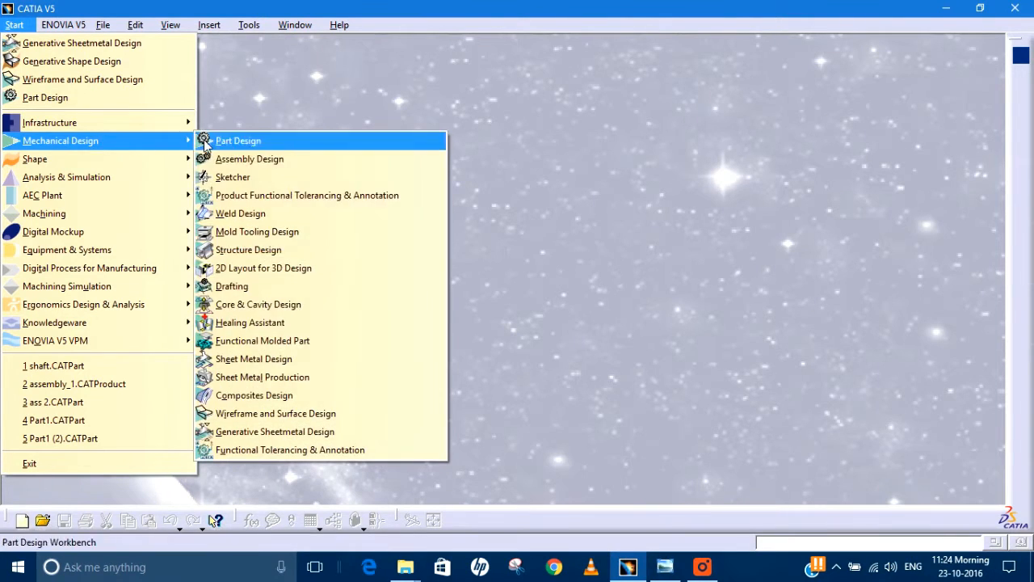
left_click(327, 414)
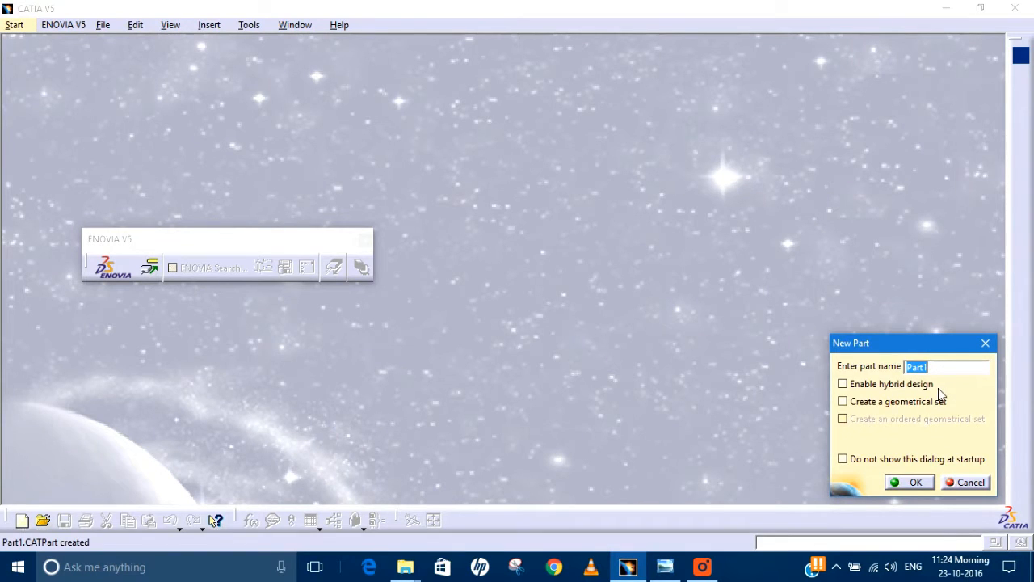
type("bottle")
left_click(921, 484)
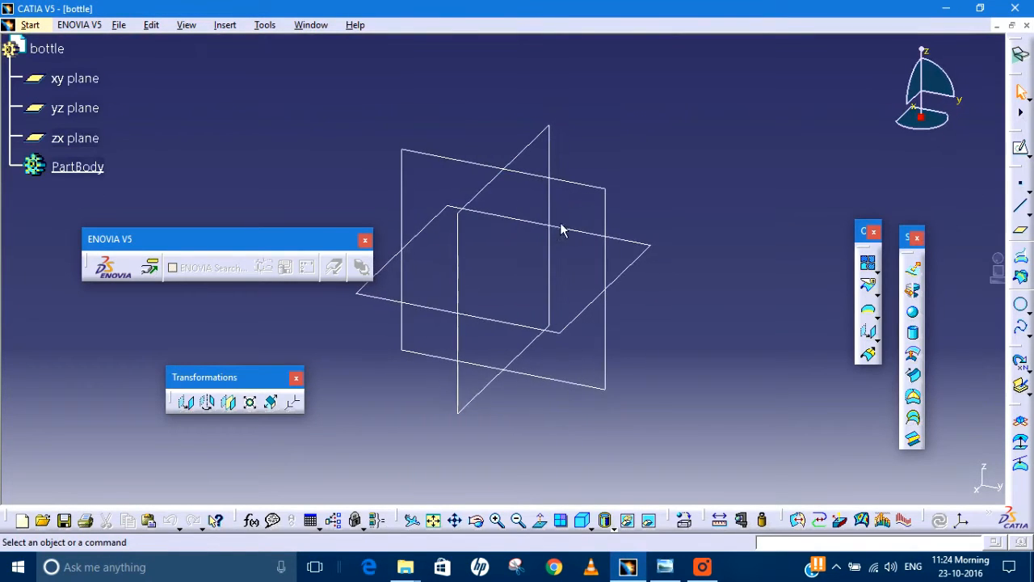
- Open a sketch on the xy plane and check the bottle's neck dimensions in the reference drawing
middle_click_drag(640, 247, 645, 233)
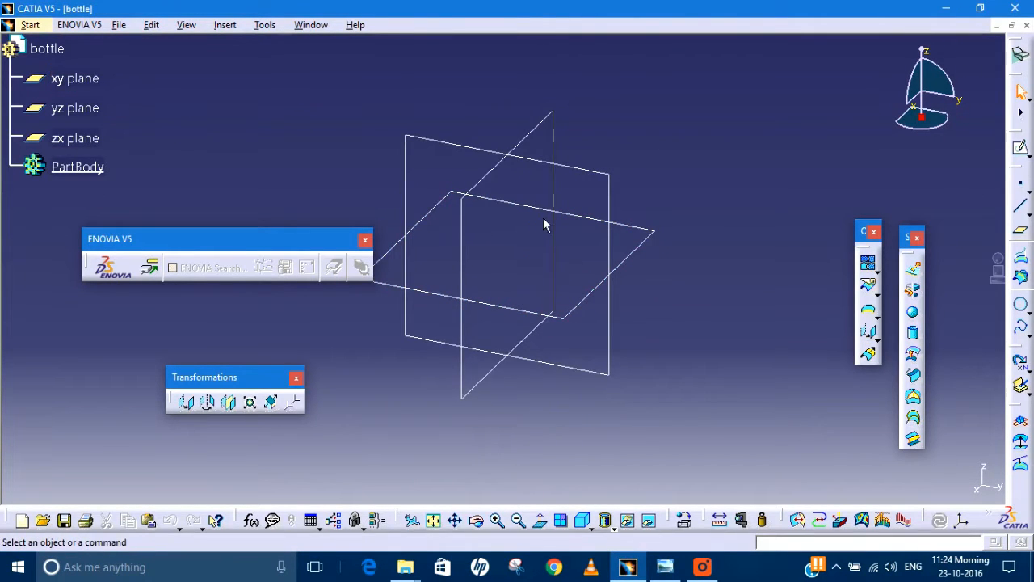
left_click(1020, 147)
left_click(661, 241)
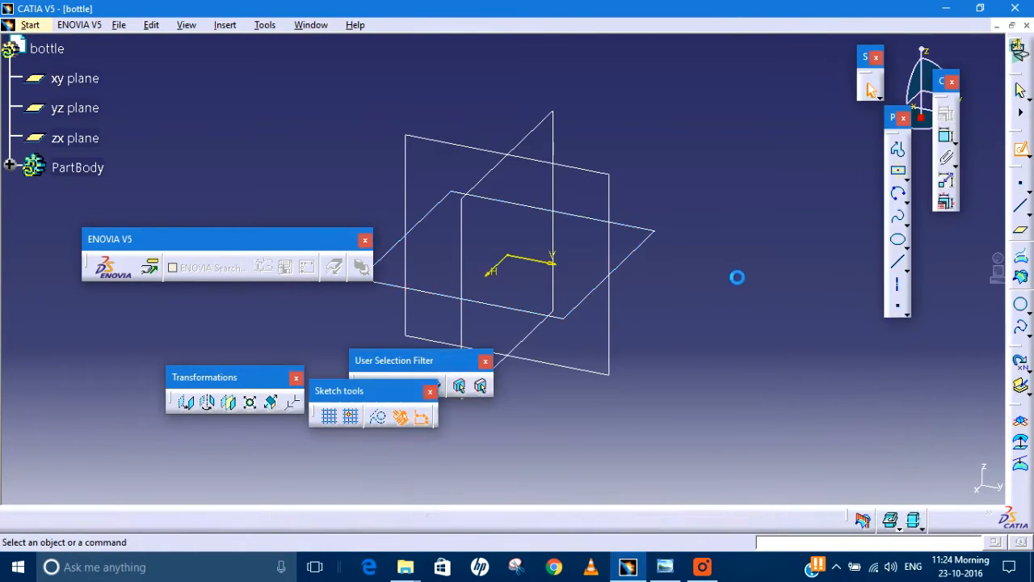
left_click(664, 567)
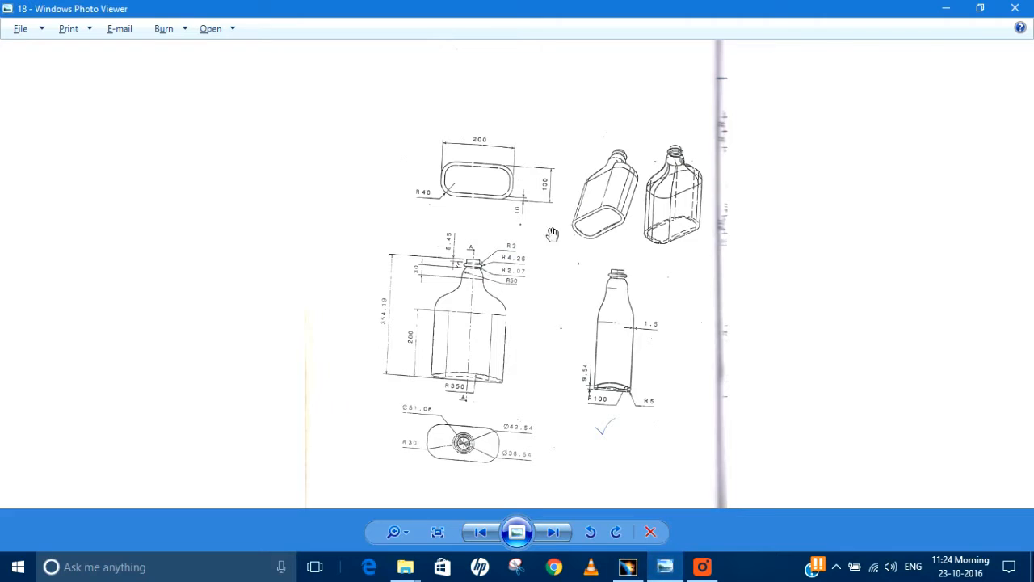
scroll(456, 279, "up", 4)
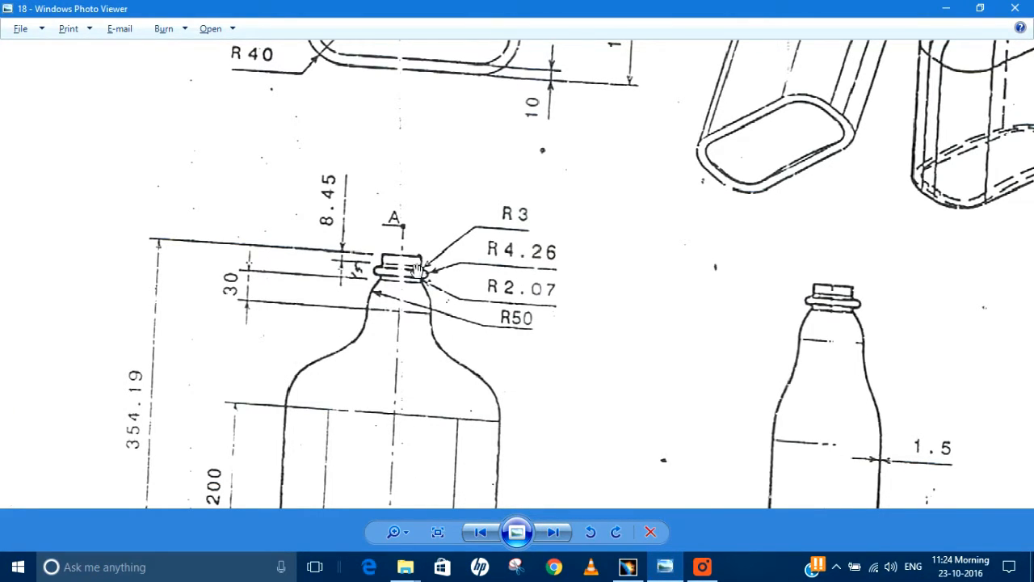
key("alt+Tab")
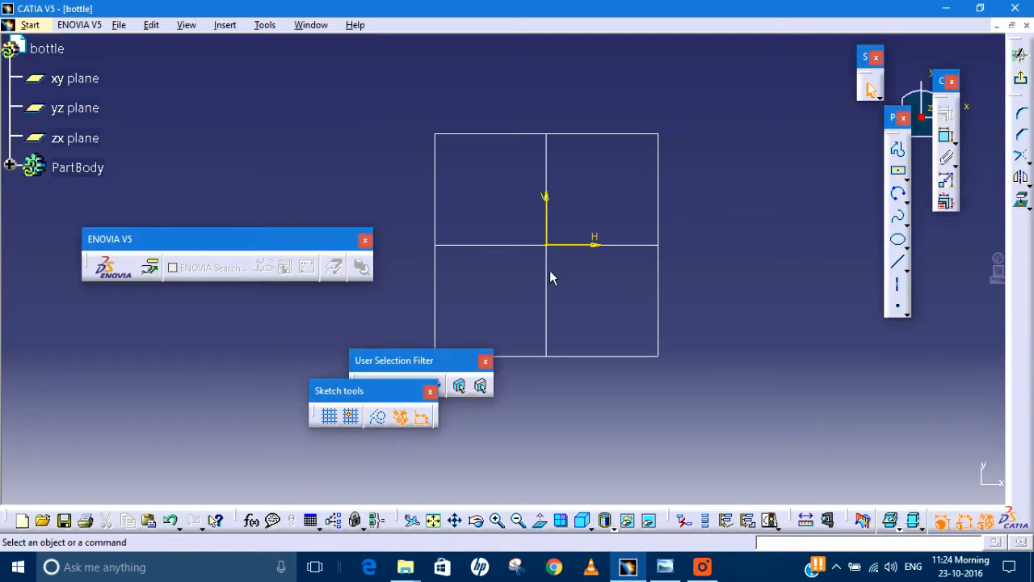
- Sketch a three-point arc of about 23 mm radius in the upper-left quadrant, starting on the horizontal axis
middle_click_drag(485, 295, 503, 286)
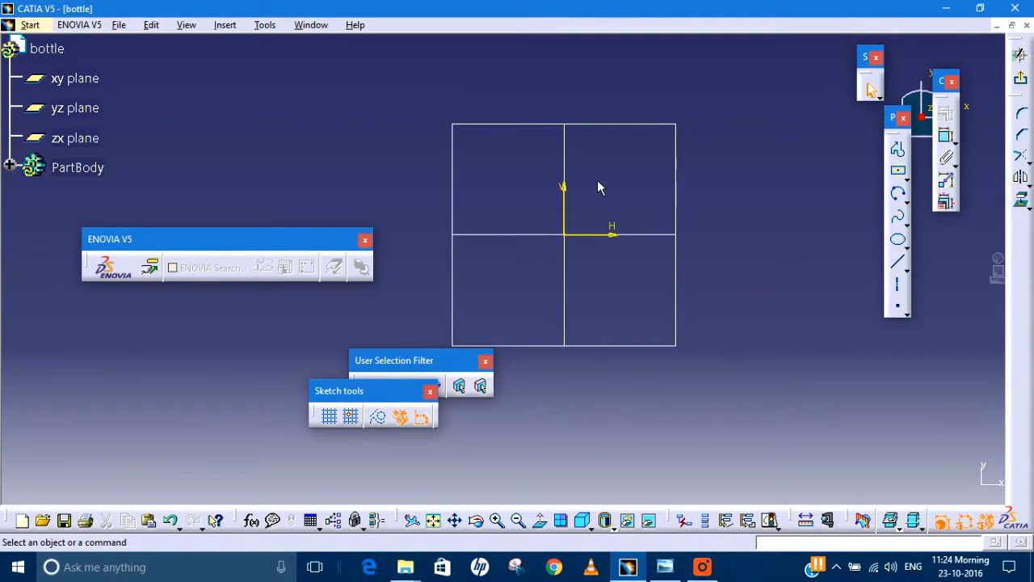
left_click(897, 193)
left_click(488, 234)
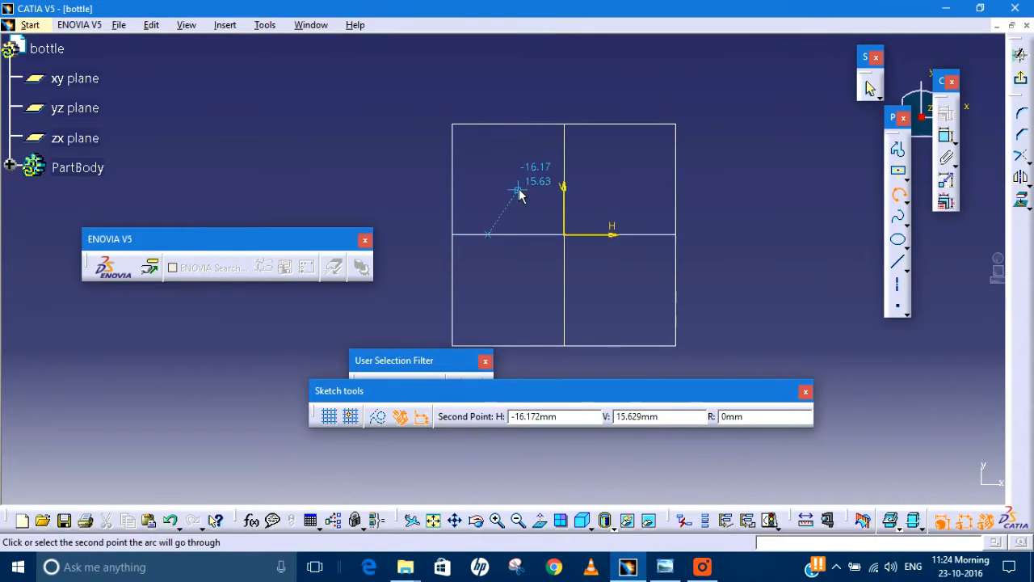
left_click(515, 189)
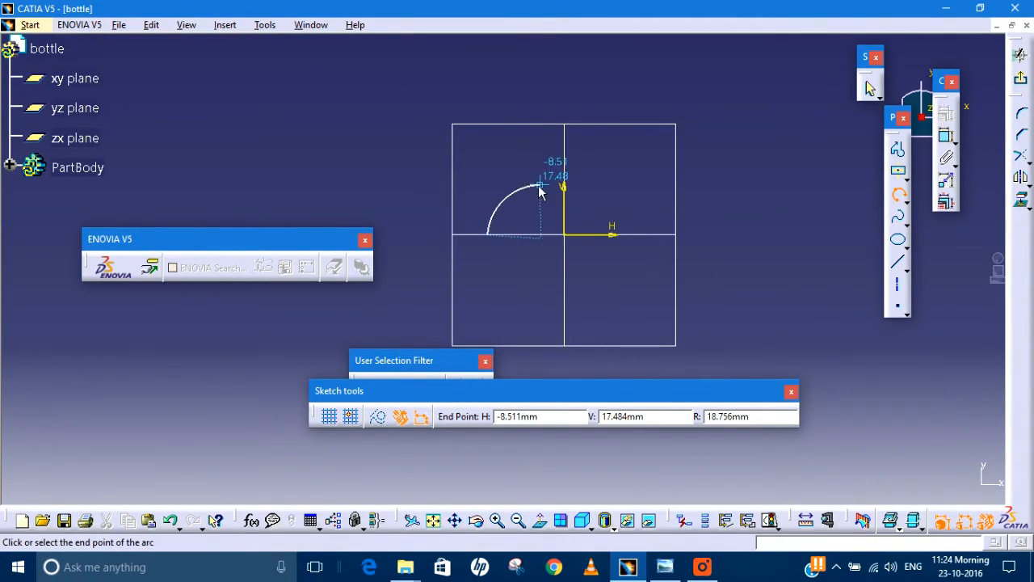
left_click(535, 185)
left_click(708, 194)
middle_click_drag(708, 194, 659, 211)
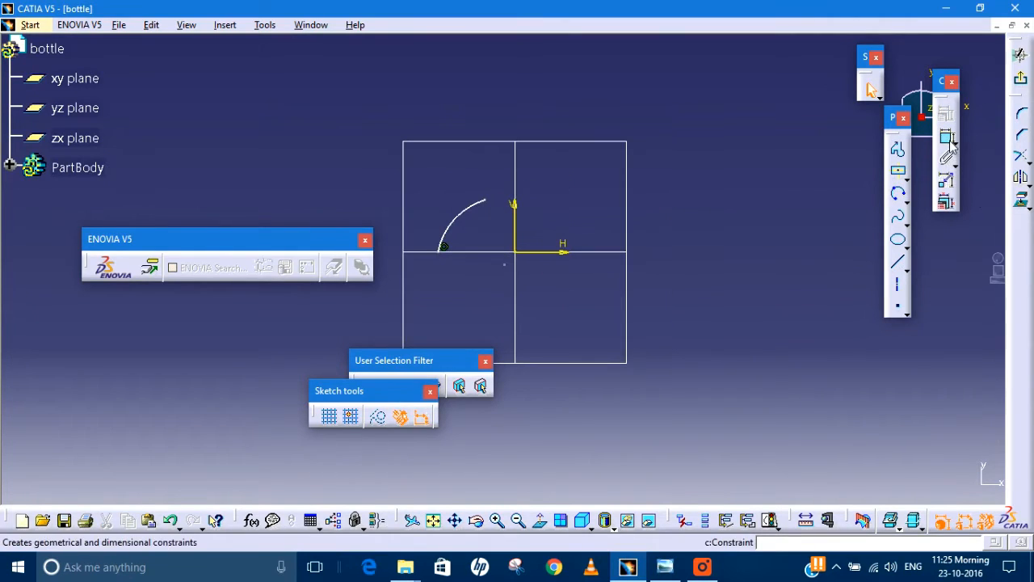
- Constrain the arc's centre point to be coincident with the horizontal axis
left_click(947, 137)
left_click(504, 265)
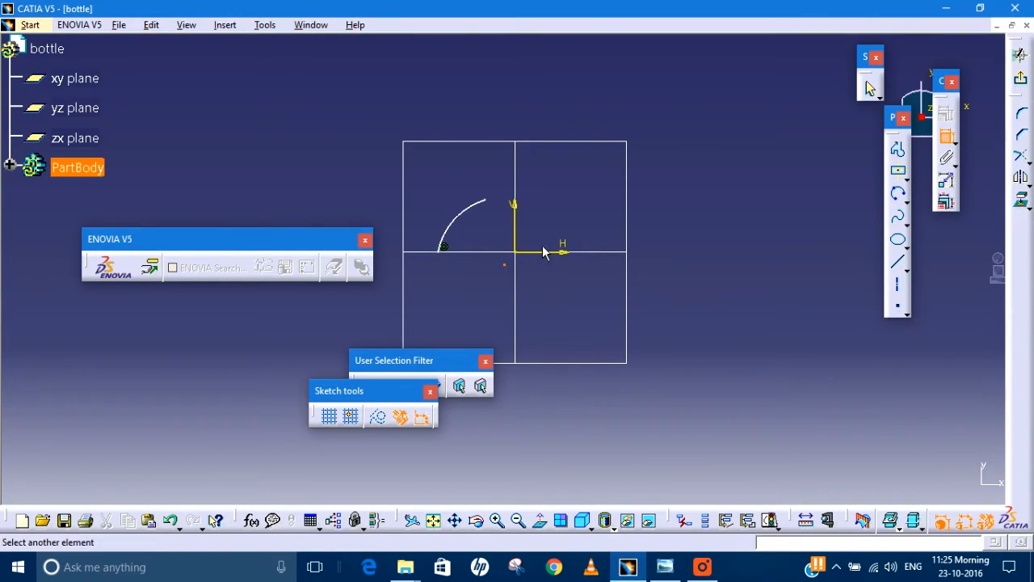
left_click(548, 254)
right_click(598, 269)
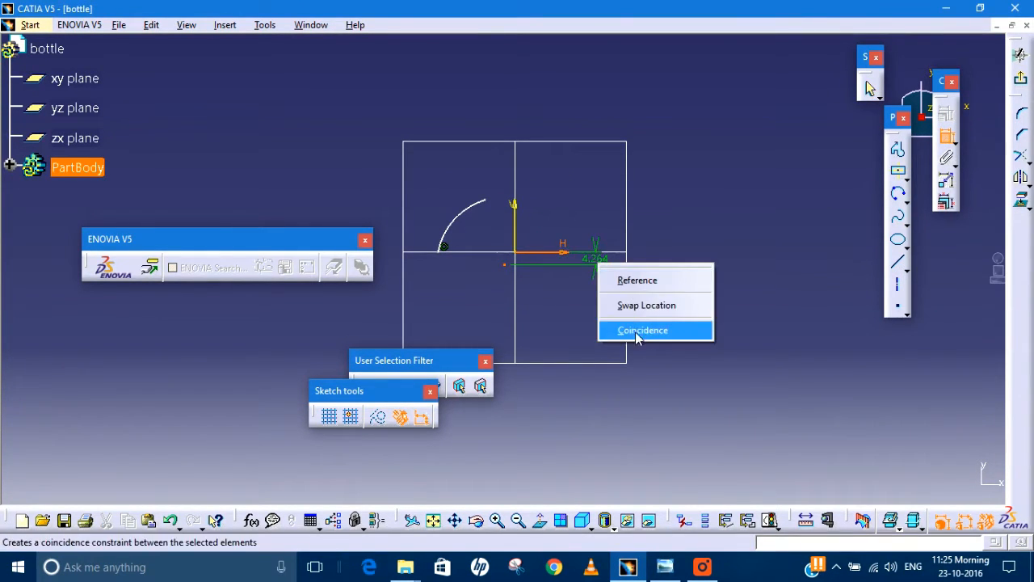
left_click(635, 329)
middle_click_drag(671, 286, 688, 304)
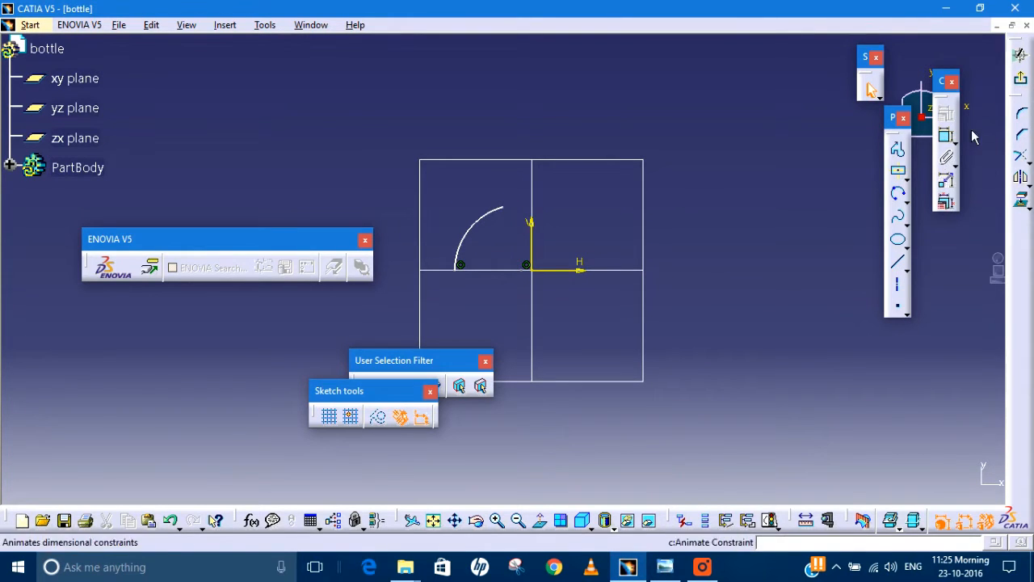
- Dimension the arc's radius and set it to 30 mm
left_click(947, 136)
left_click(475, 224)
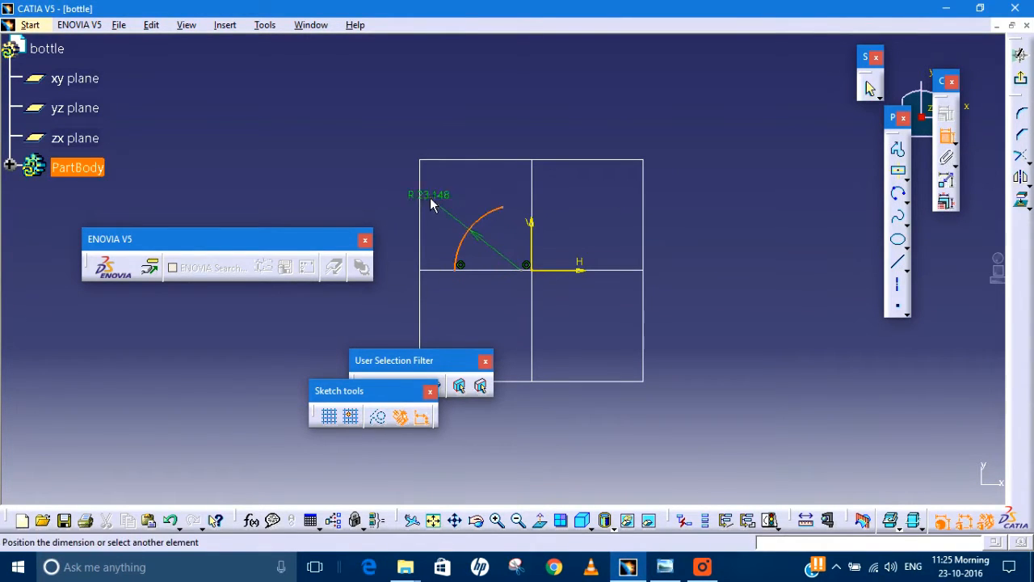
double_click(466, 211)
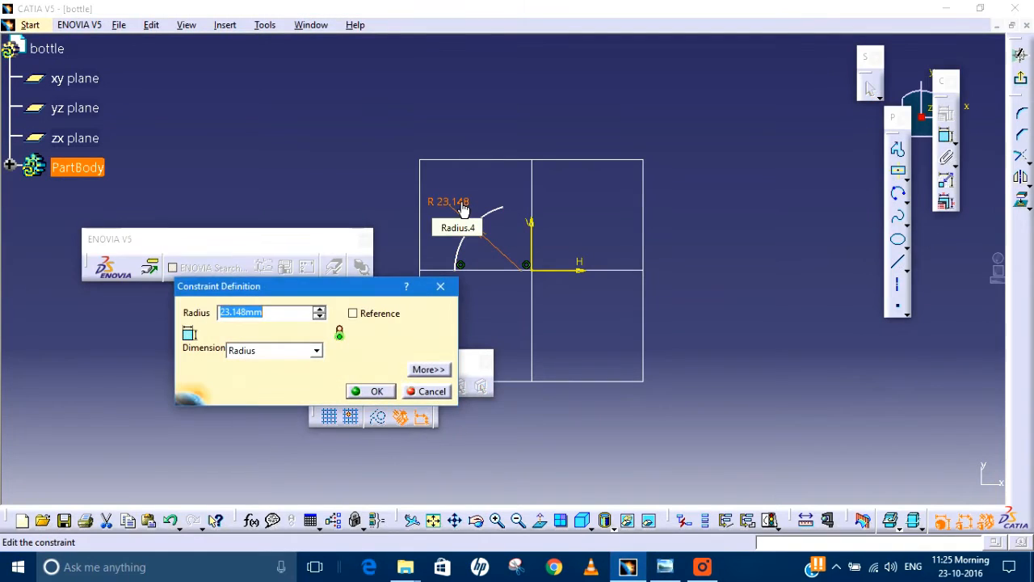
type("30")
key("Return")
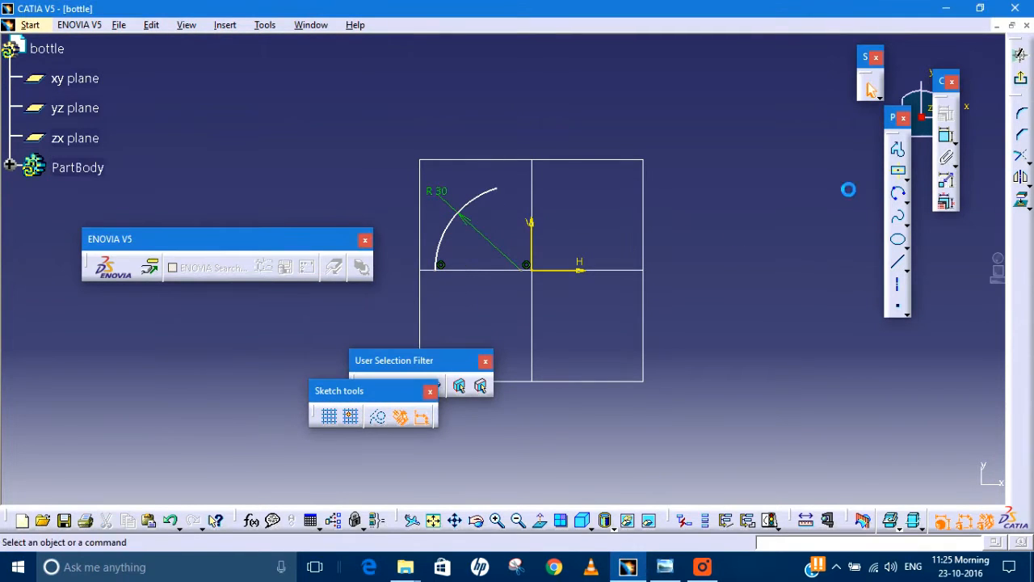
- Dimension the arc's start point from the vertical axis and set the distance to 30 mm
left_click(945, 139)
left_click(535, 259)
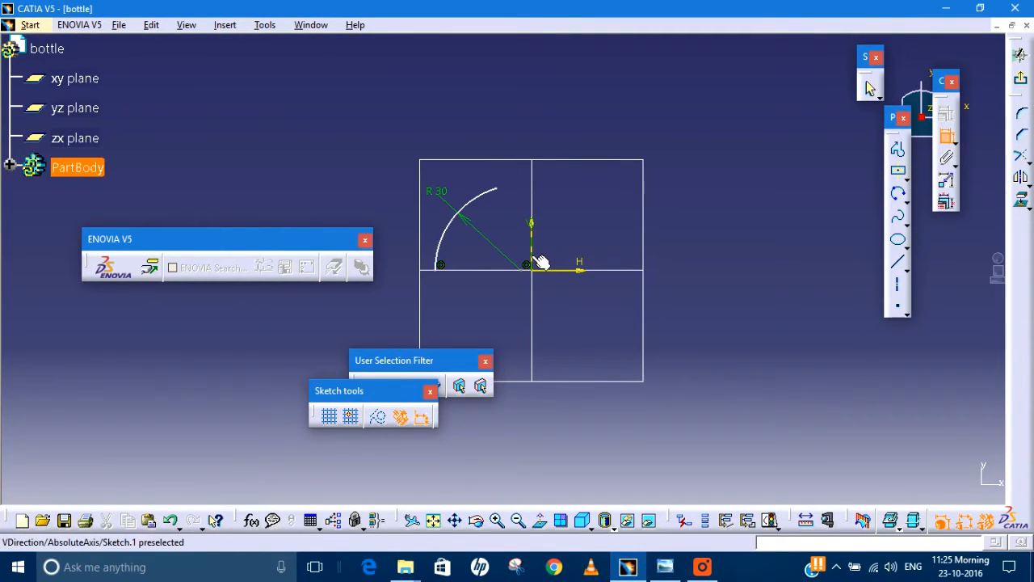
left_click(441, 267)
left_click(496, 317)
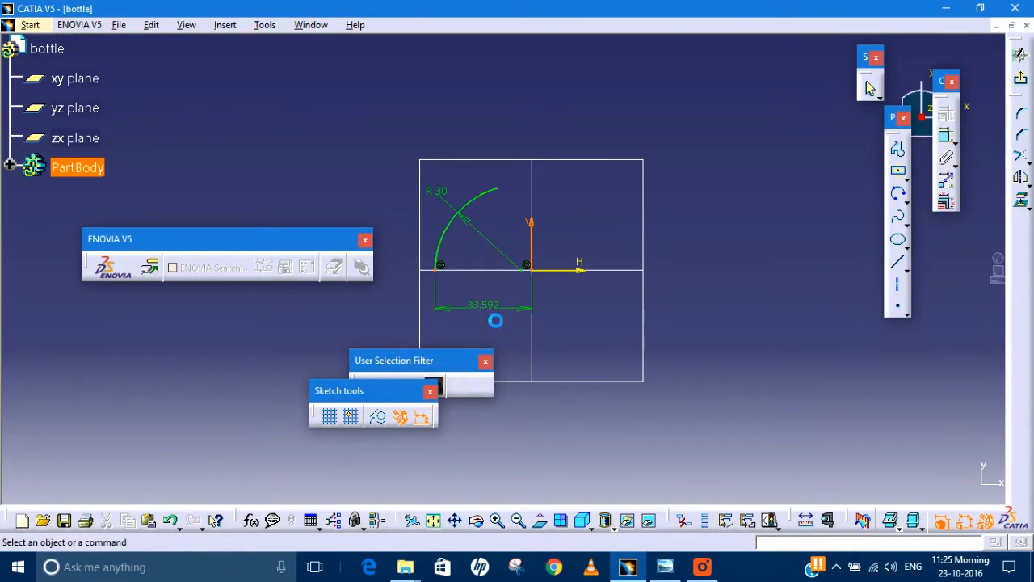
double_click(491, 314)
type("3")
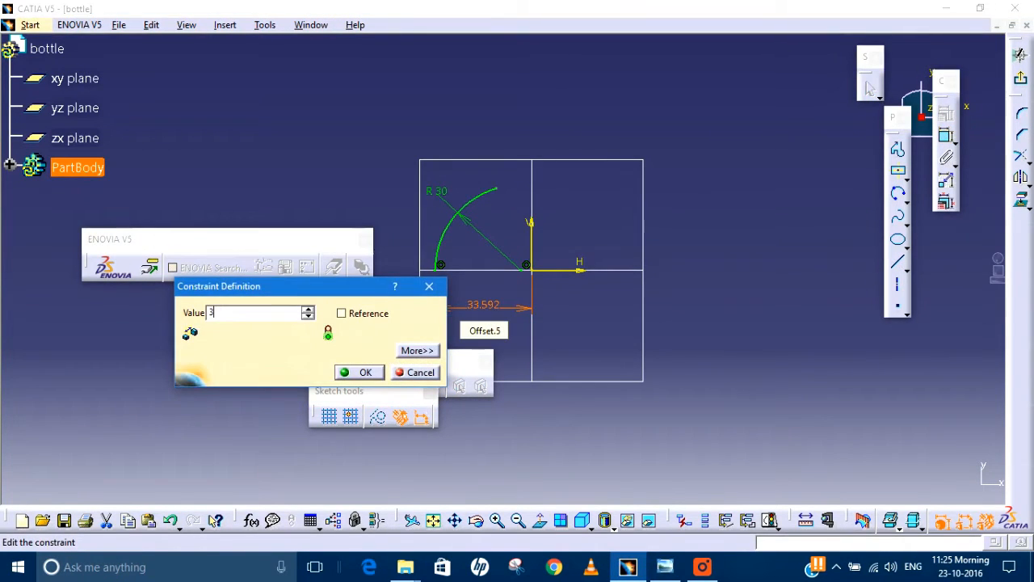
type("0mm")
key("Return")
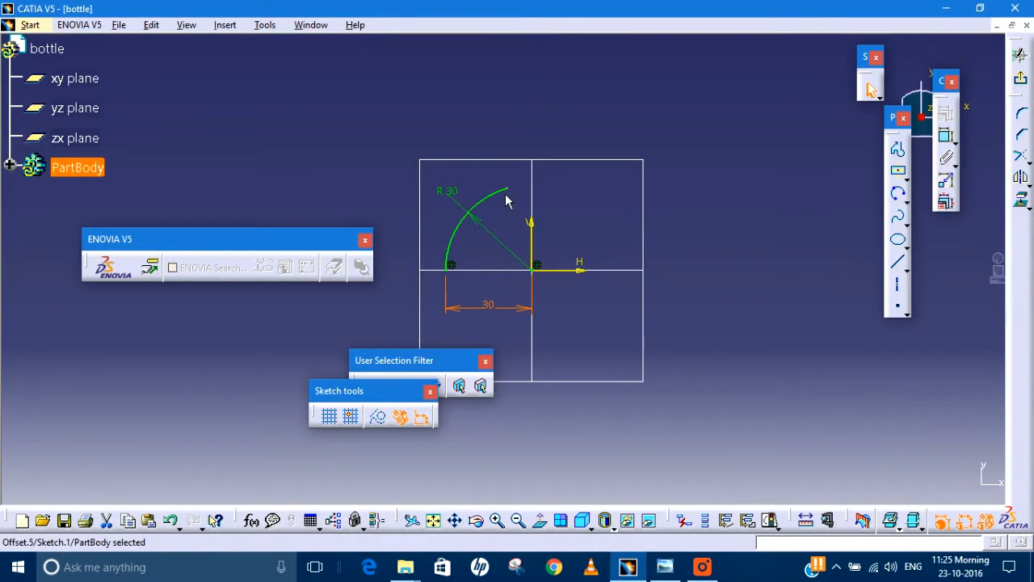
- Shorten the arc at its upper end and draw a vertical line upward from that endpoint
left_click_drag(509, 194, 473, 215)
middle_click_drag(510, 203, 516, 222)
left_click(896, 261)
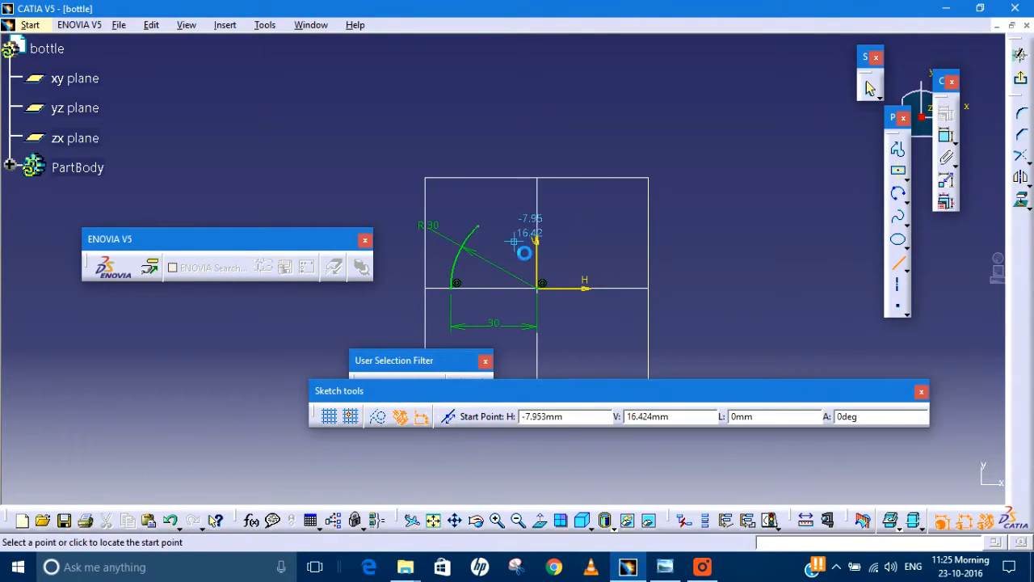
left_click(484, 219)
left_click(479, 161)
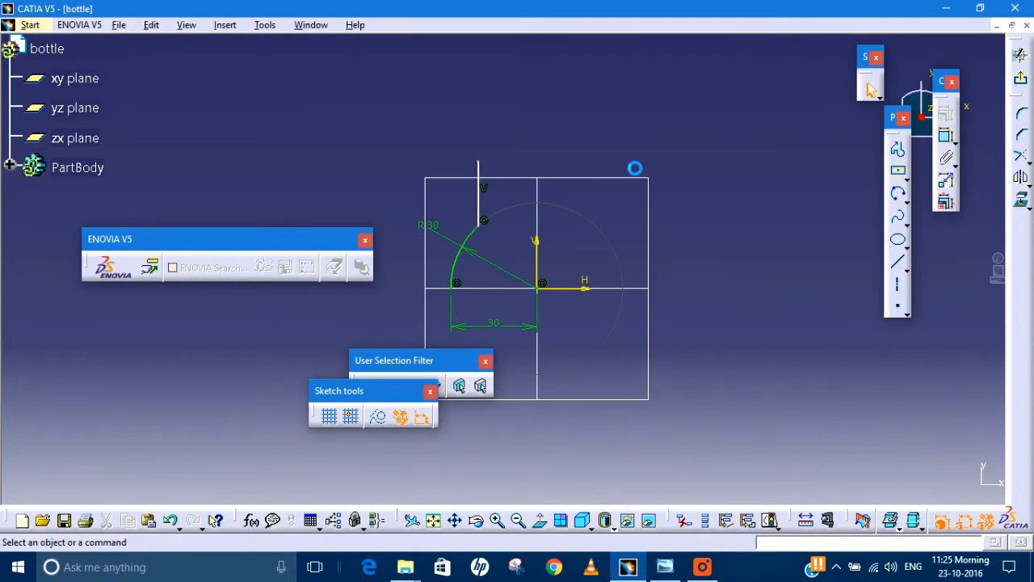
middle_click_drag(635, 168, 649, 147)
- Examine the neck, base and bottom-view dimensions in the reference drawing, and return to the bottle sketch in CATIA V5
left_click(665, 566)
scroll(505, 207, "down", 1)
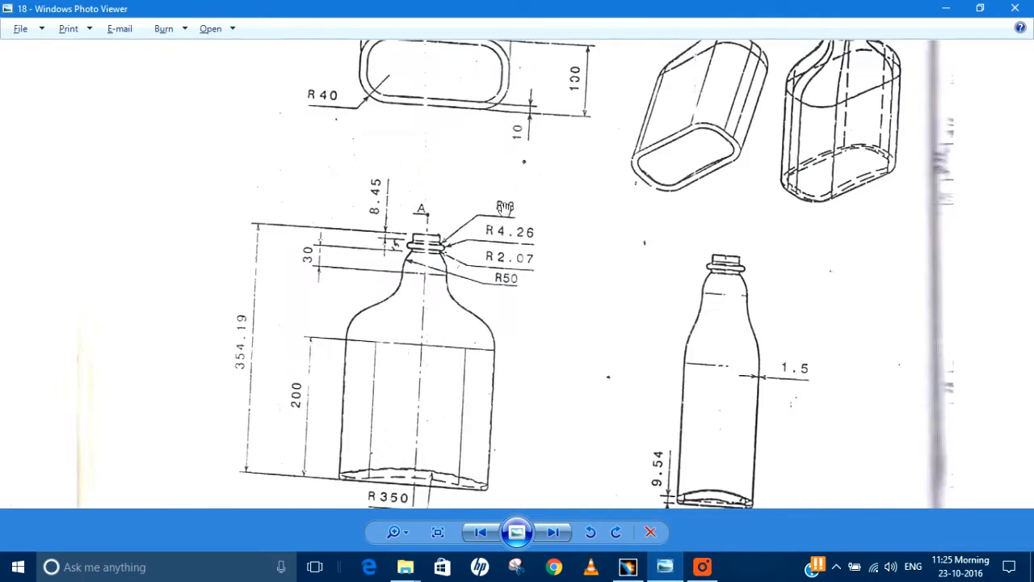
scroll(587, 277, "down", 4)
left_click_drag(512, 420, 509, 340)
scroll(514, 340, "up", 5)
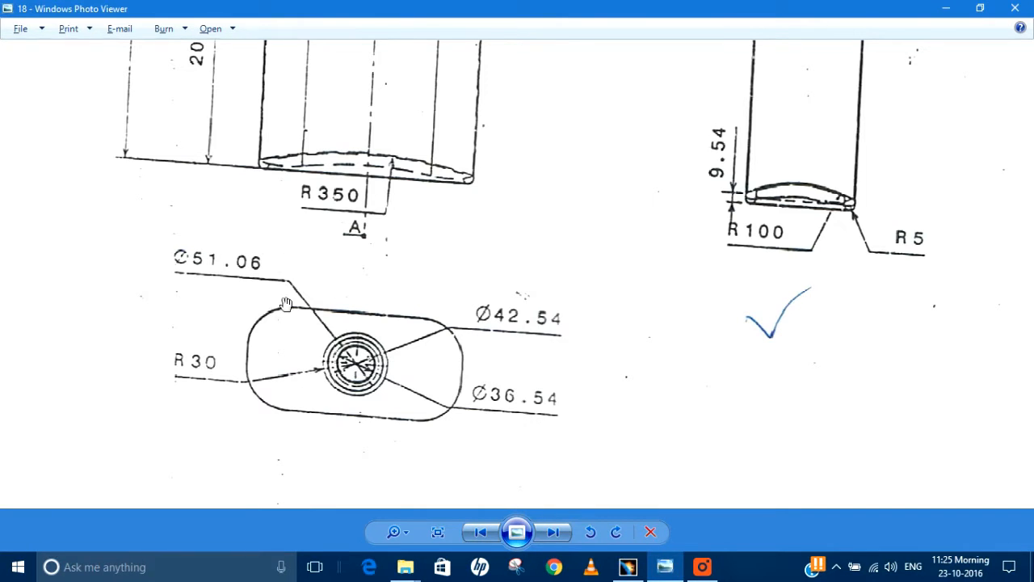
scroll(319, 313, "down", 1)
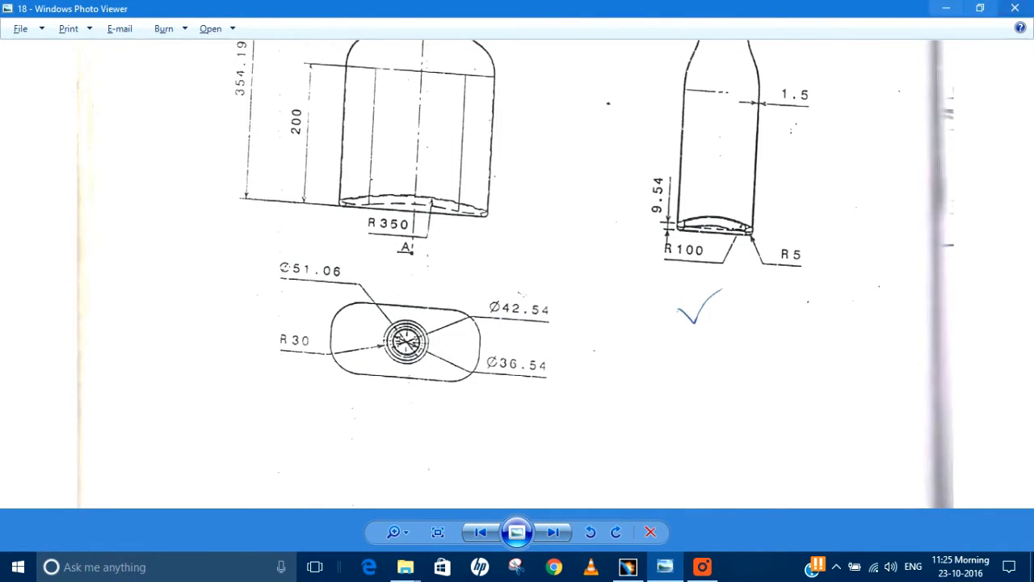
left_click(946, 8)
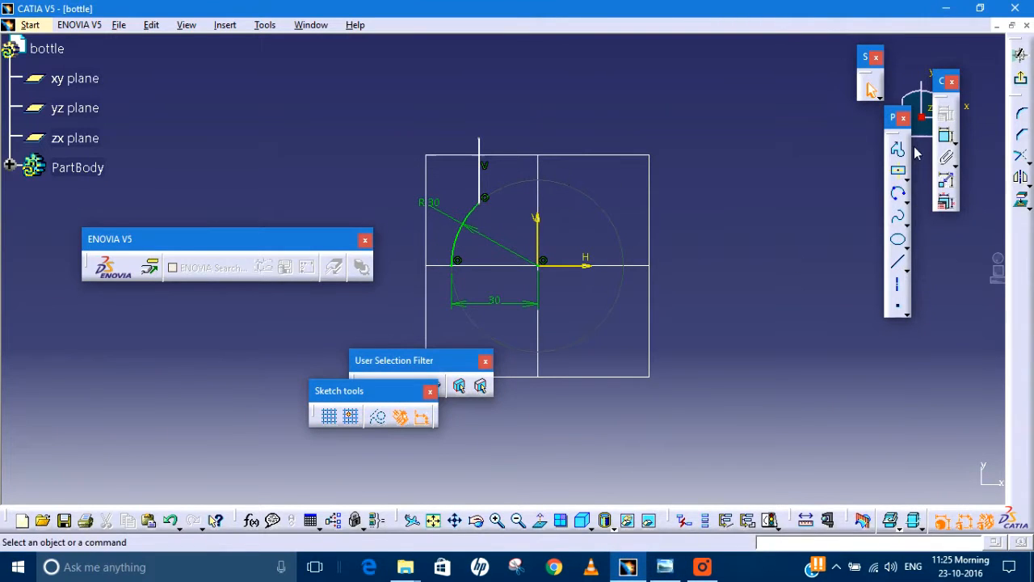
- Dimension the vertical line from the vertical axis and set the distance to 20 mm
left_click(946, 135)
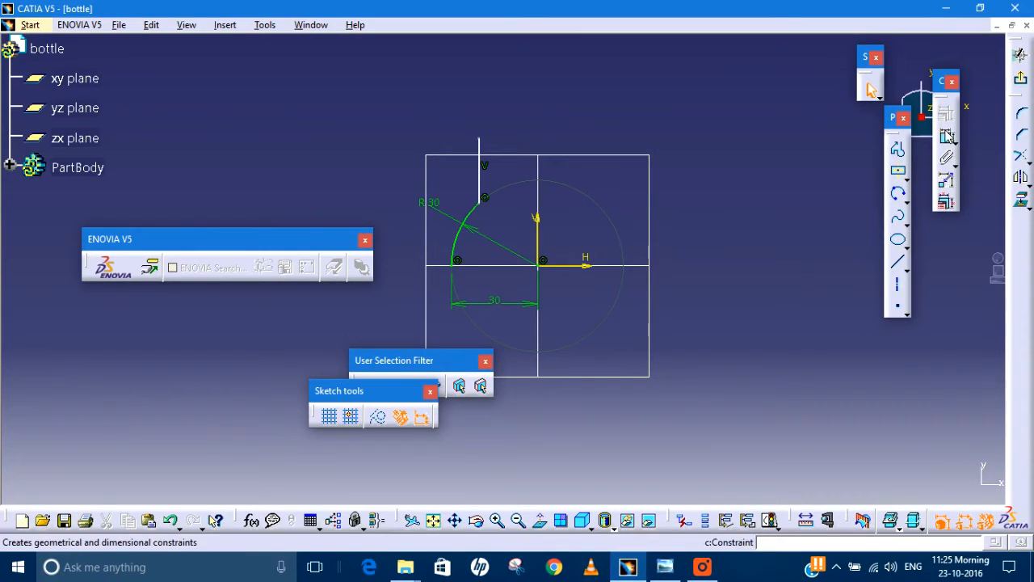
left_click(538, 229)
left_click(479, 173)
left_click(520, 134)
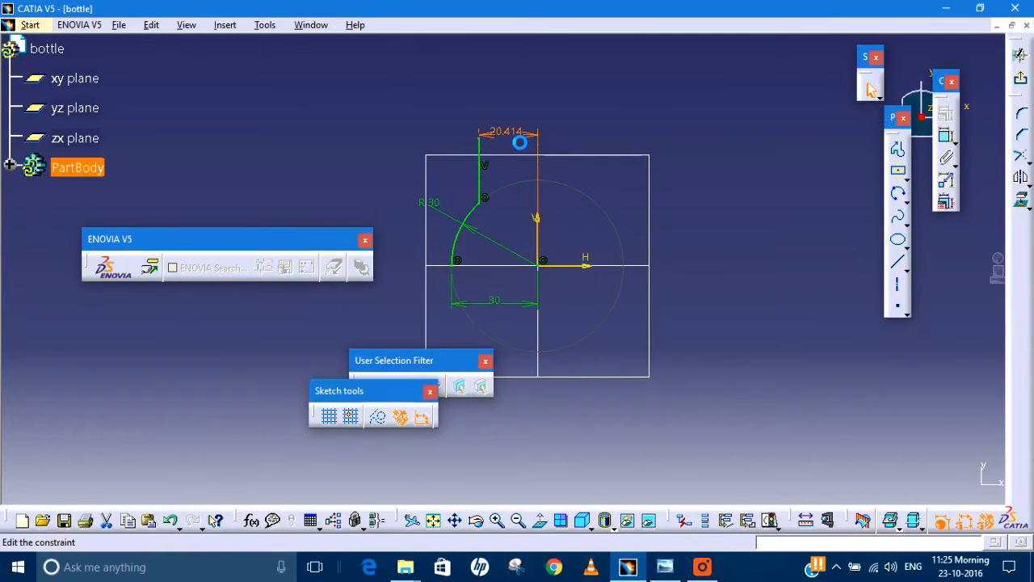
double_click(519, 142)
key("Return")
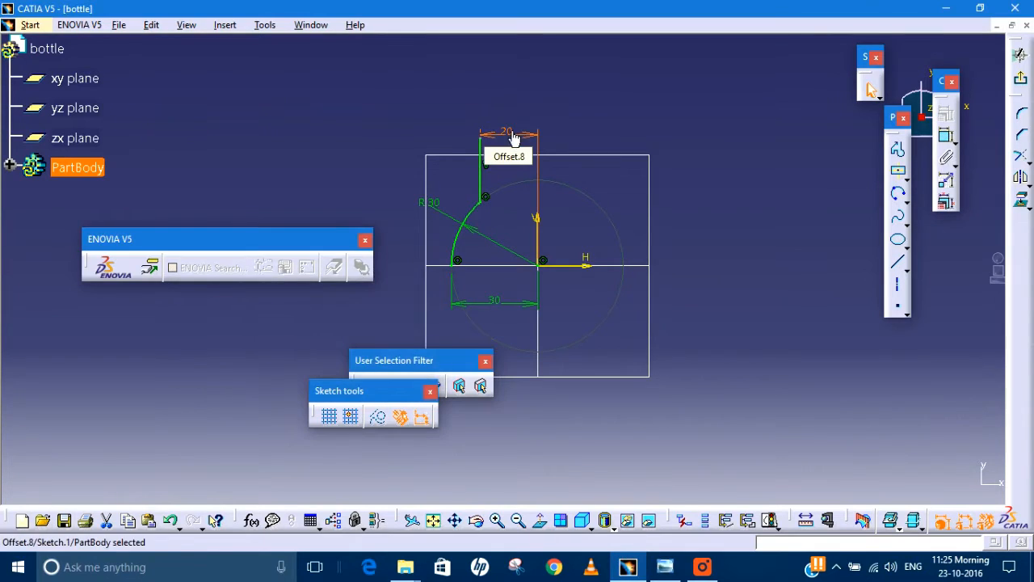
- Dimension the vertical neck line's length, set it to 15 mm, and exit the sketch
left_click(947, 136)
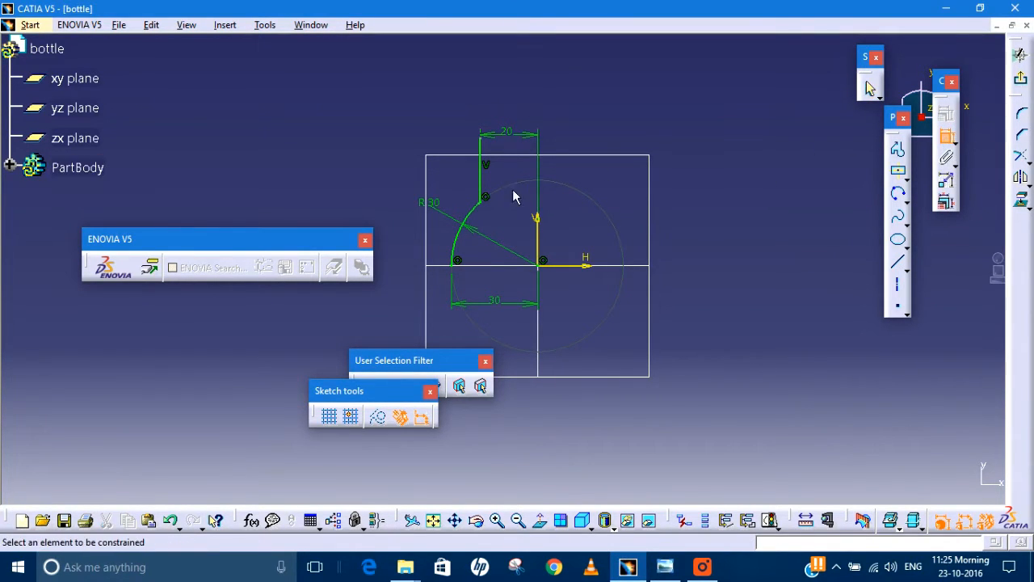
left_click(482, 176)
left_click(456, 175)
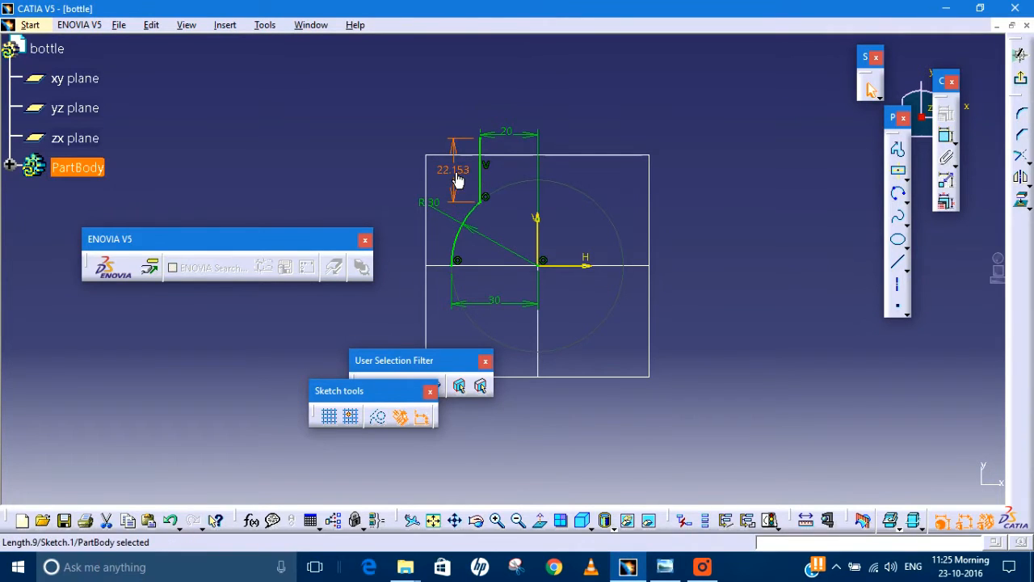
double_click(454, 172)
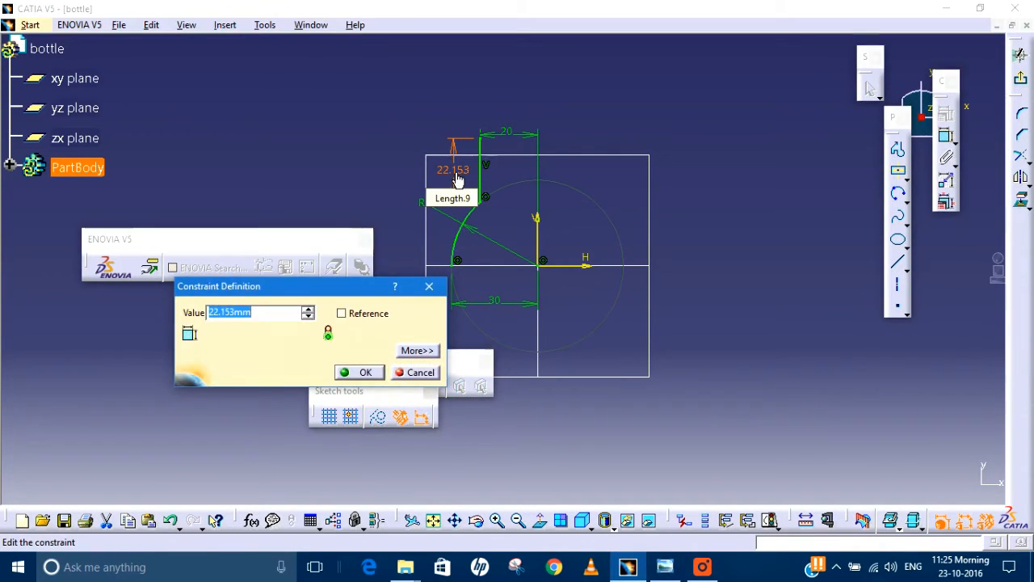
type("15")
key("Return")
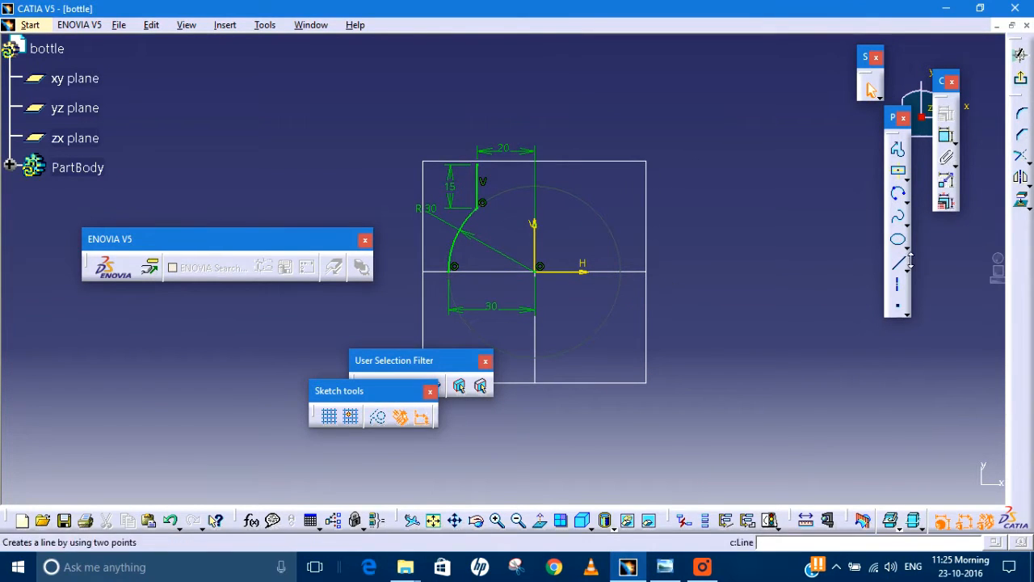
left_click(1021, 78)
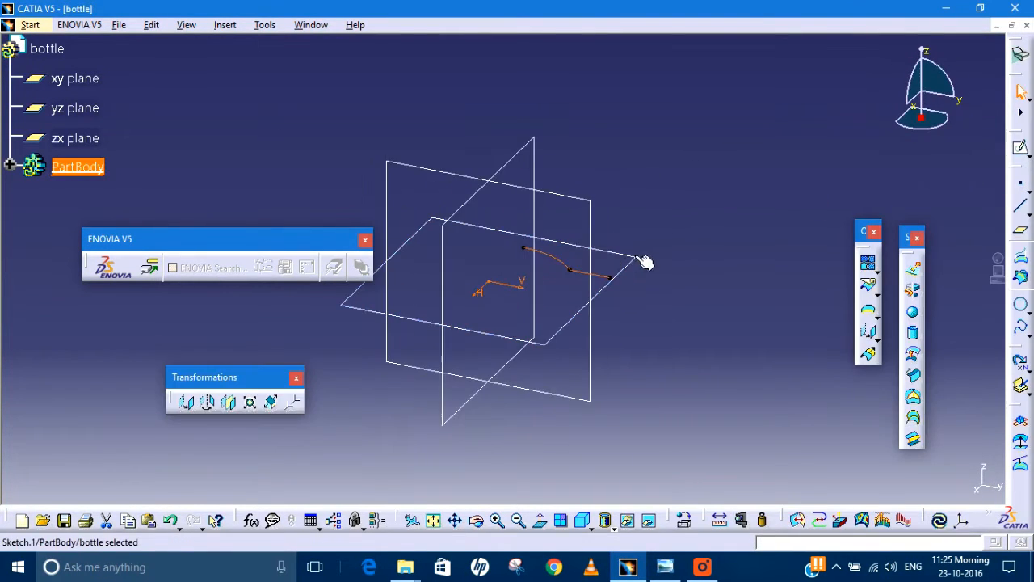
- Revolve the neck profile sketch into a surface through 360 degrees about the sketch's vertical axis
mouse_move(646, 259)
middle_mouse_down()
mouse_move(652, 244)
mouse_move(529, 226)
mouse_move(563, 189)
mouse_move(639, 256)
mouse_move(513, 269)
middle_mouse_up()
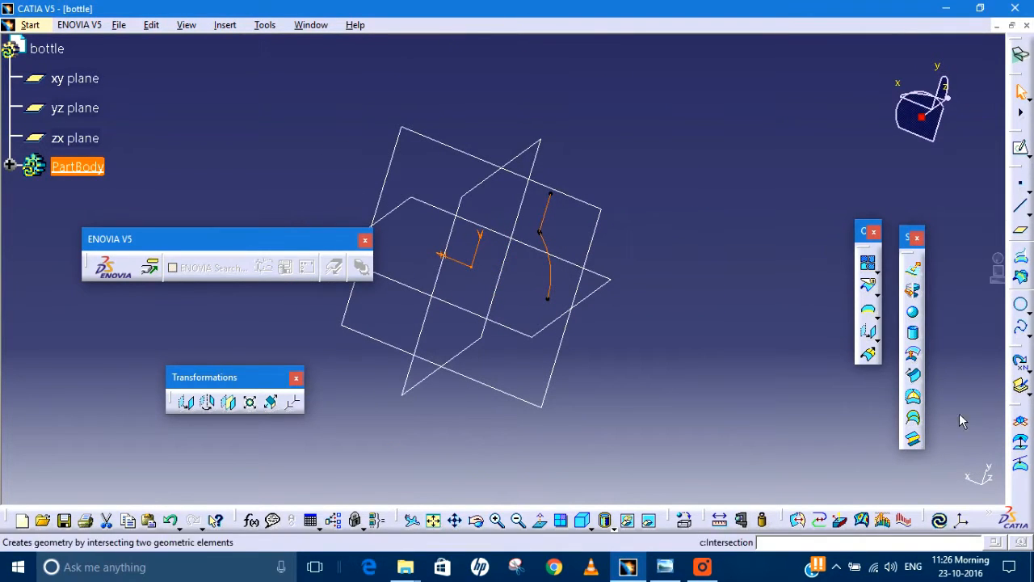
left_click(912, 289)
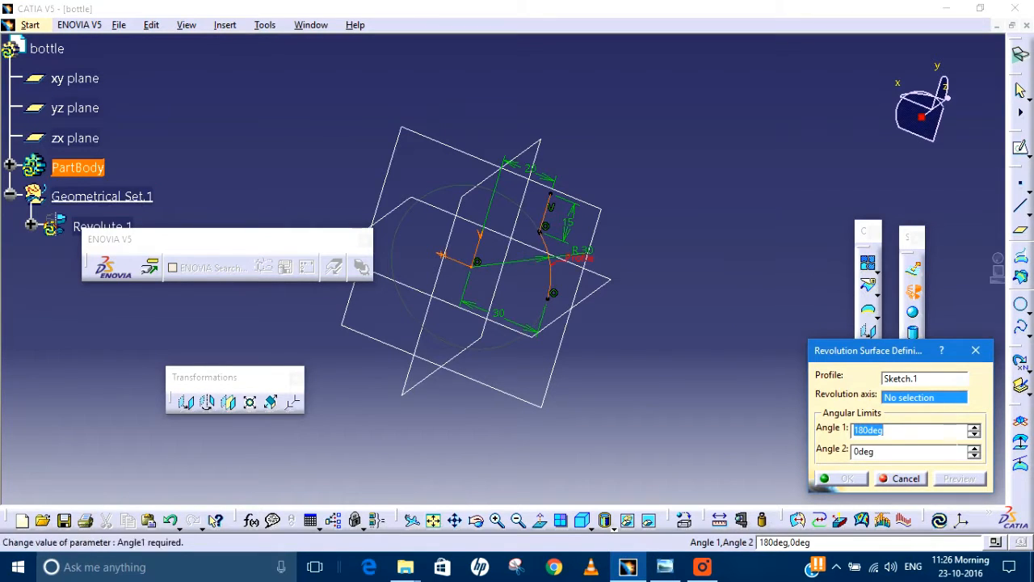
left_click(483, 252)
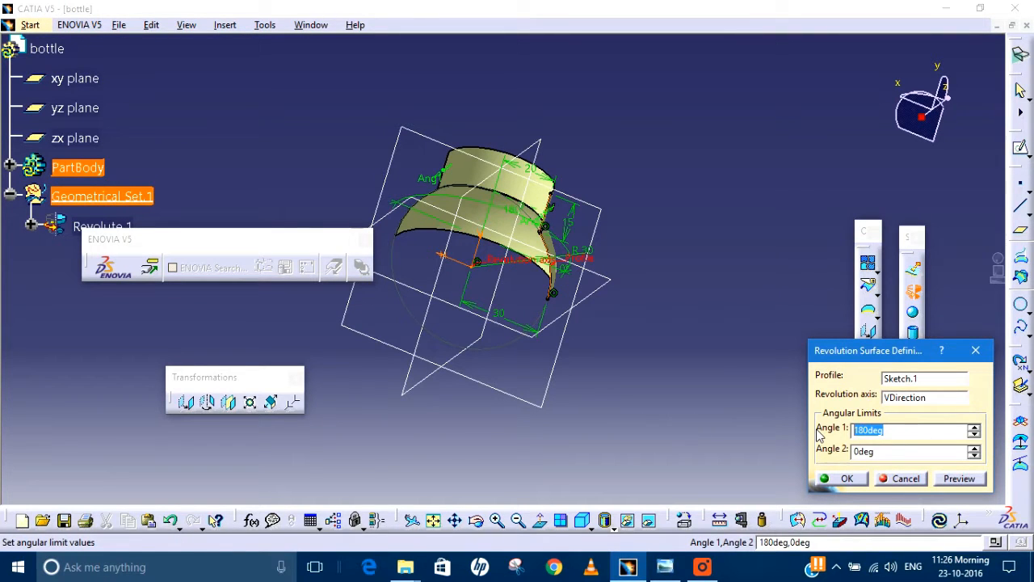
type("360")
key("Return")
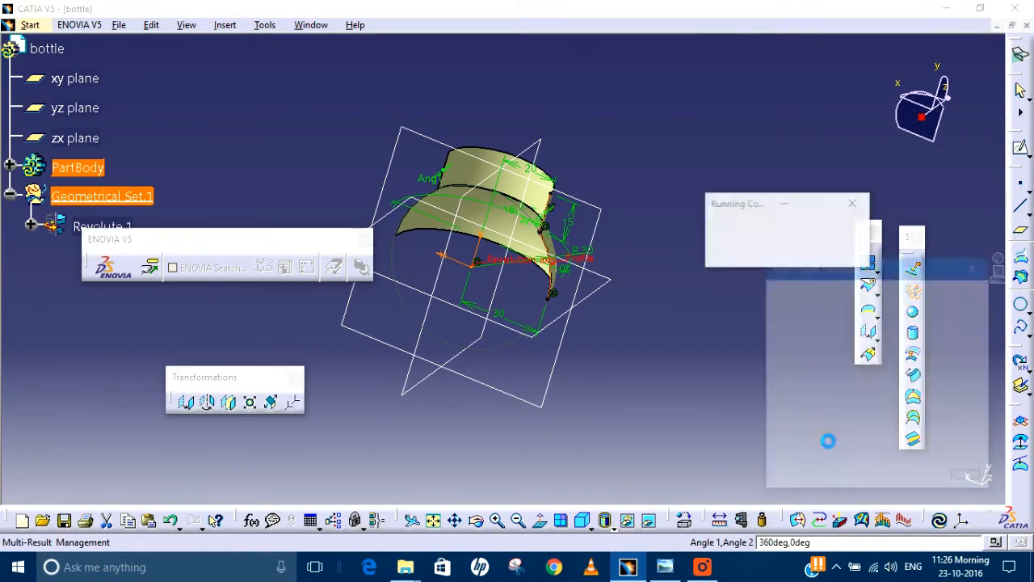
left_click(971, 479)
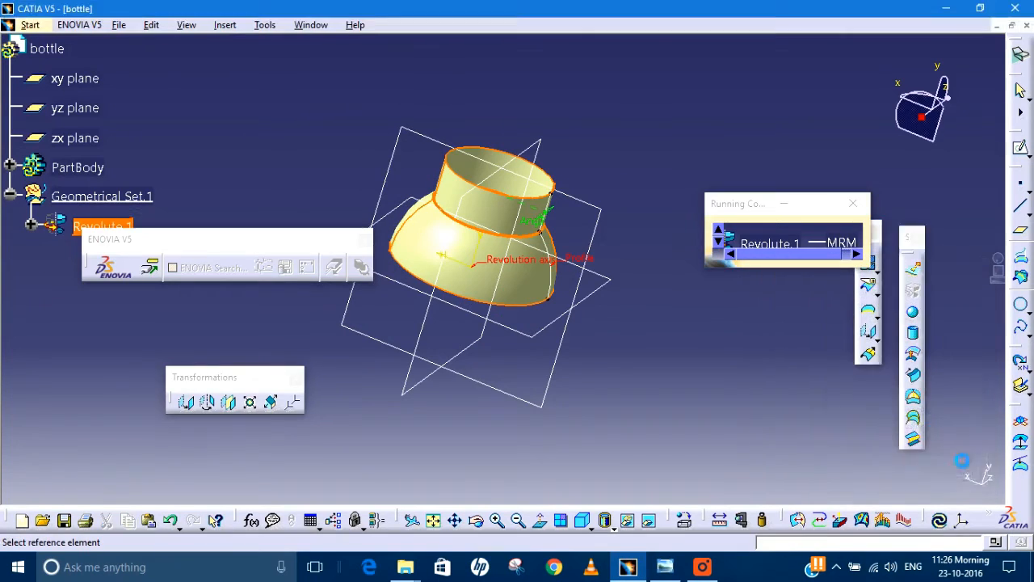
left_click(899, 481)
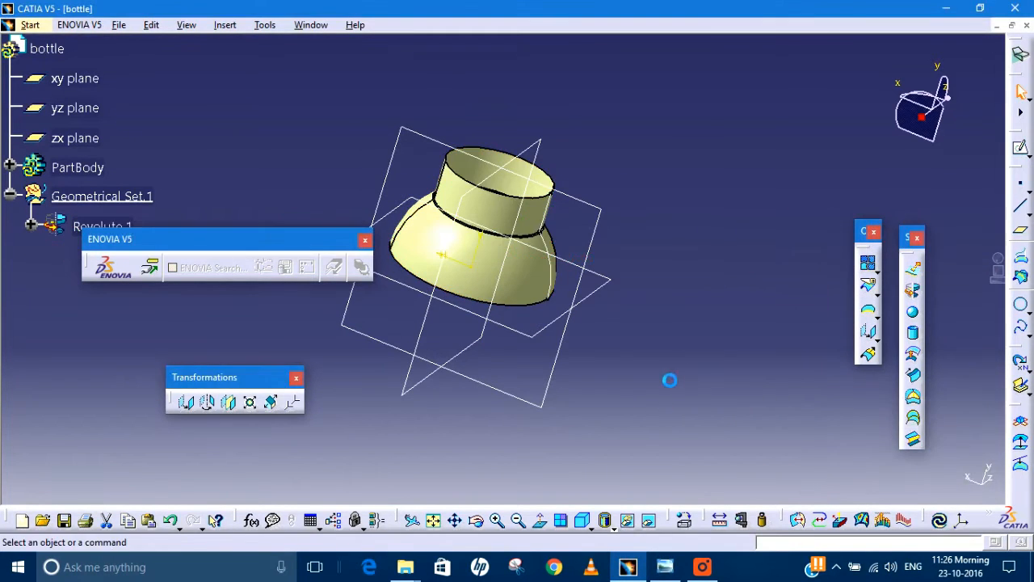
- Project the lower circular edge of the revolved surface onto the zx plane with a Normal projection
middle_click_drag(572, 343, 601, 284)
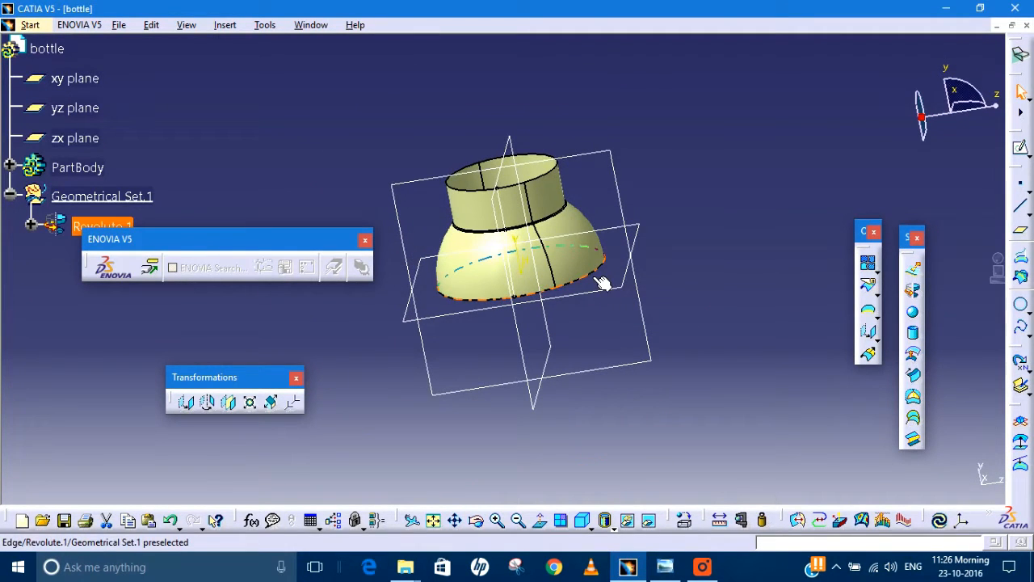
middle_click_drag(670, 335, 681, 298)
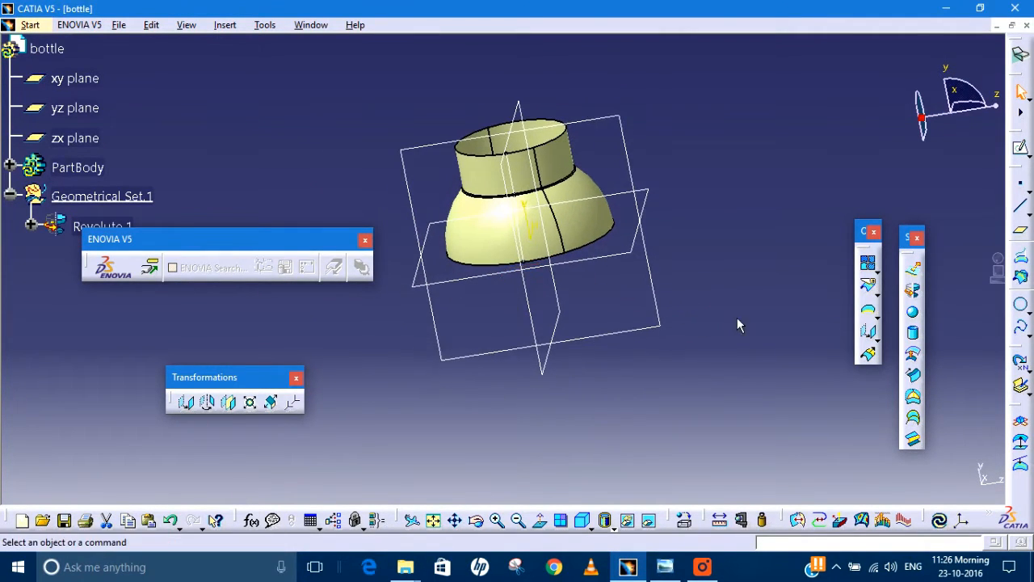
left_click(1022, 261)
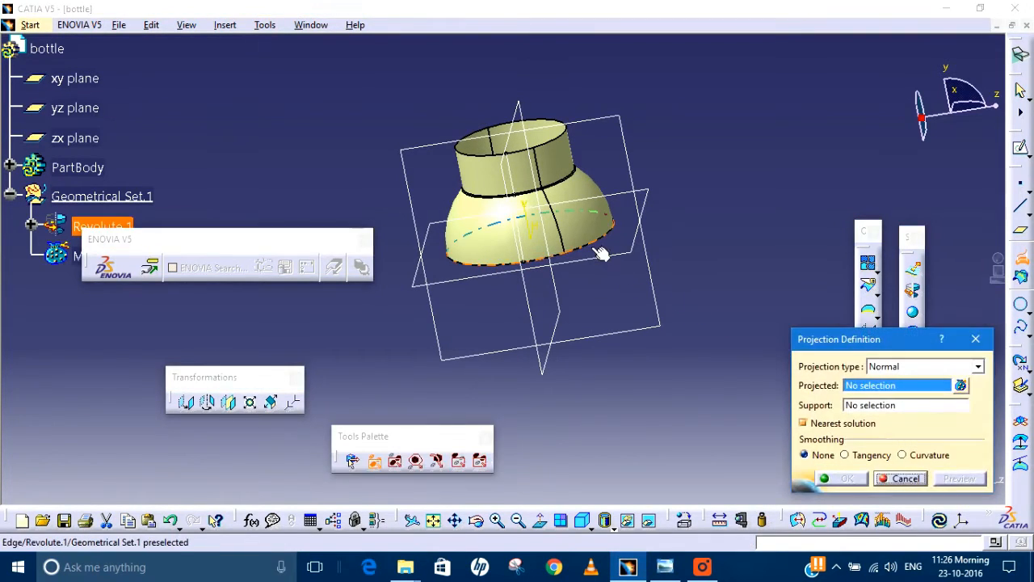
left_click(601, 253)
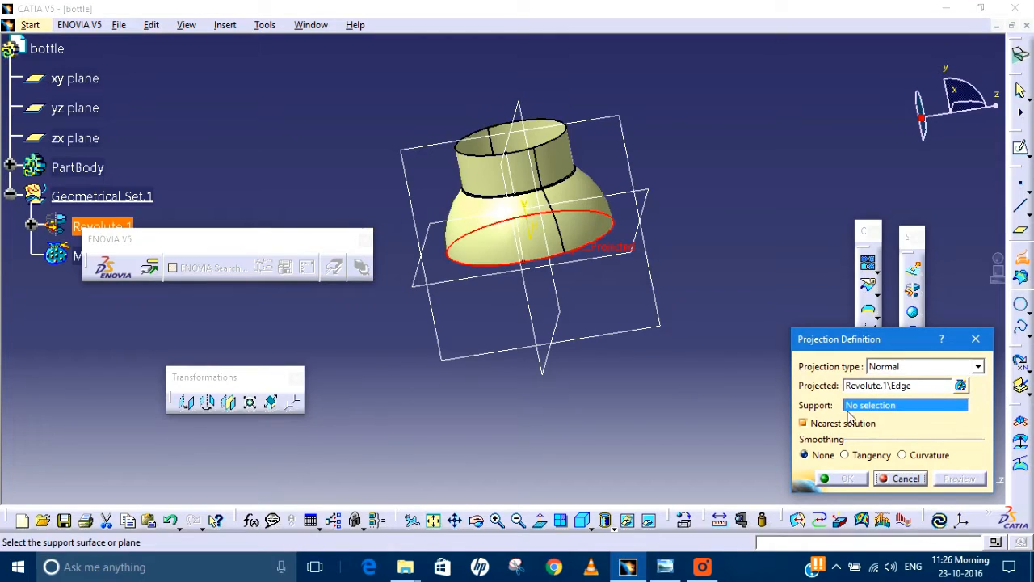
left_click(644, 272)
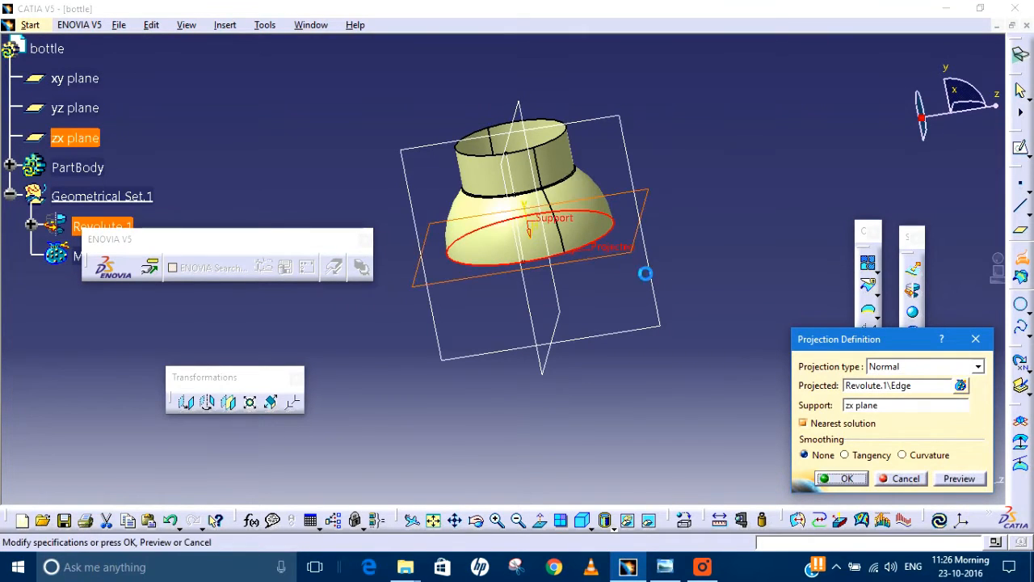
left_click(845, 479)
- Examine the body and shoulder heights in the reference drawing, and return to the bottle model in CATIA V5
mouse_move(605, 306)
middle_mouse_down()
mouse_move(543, 179)
mouse_move(520, 247)
mouse_move(671, 319)
mouse_move(638, 338)
middle_mouse_up()
left_click(665, 567)
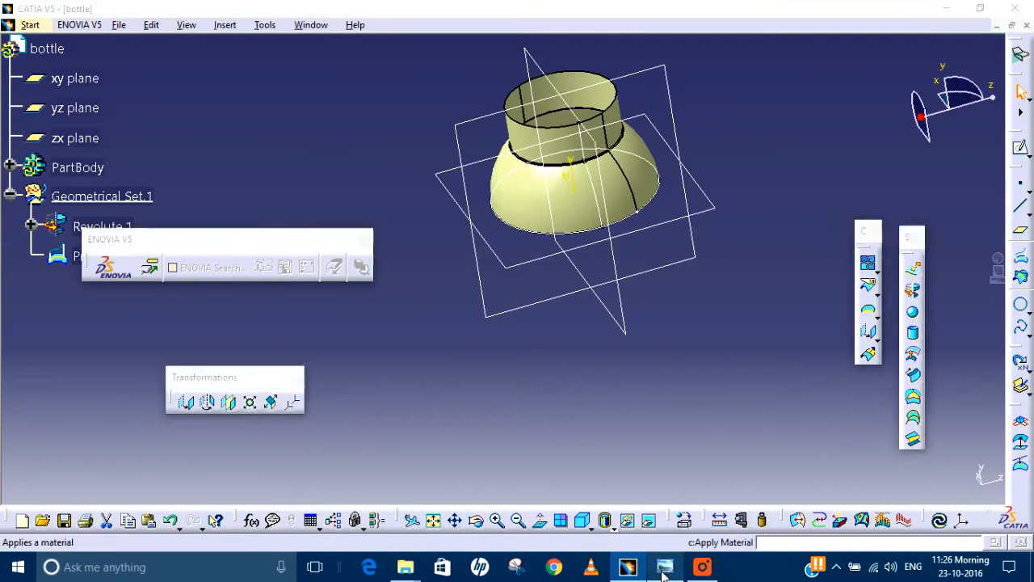
scroll(410, 175, "down", 4)
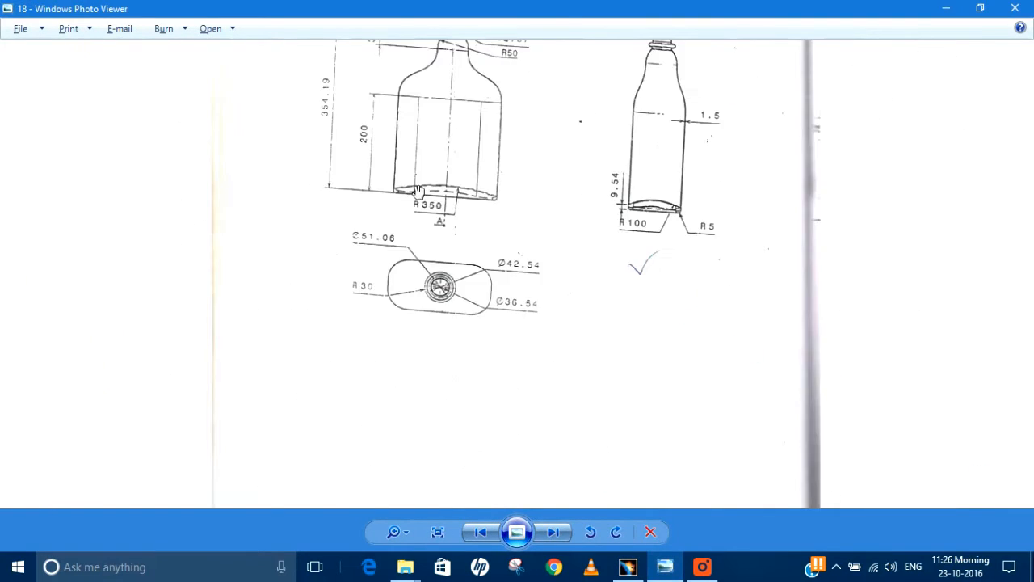
scroll(450, 322, "up", 4)
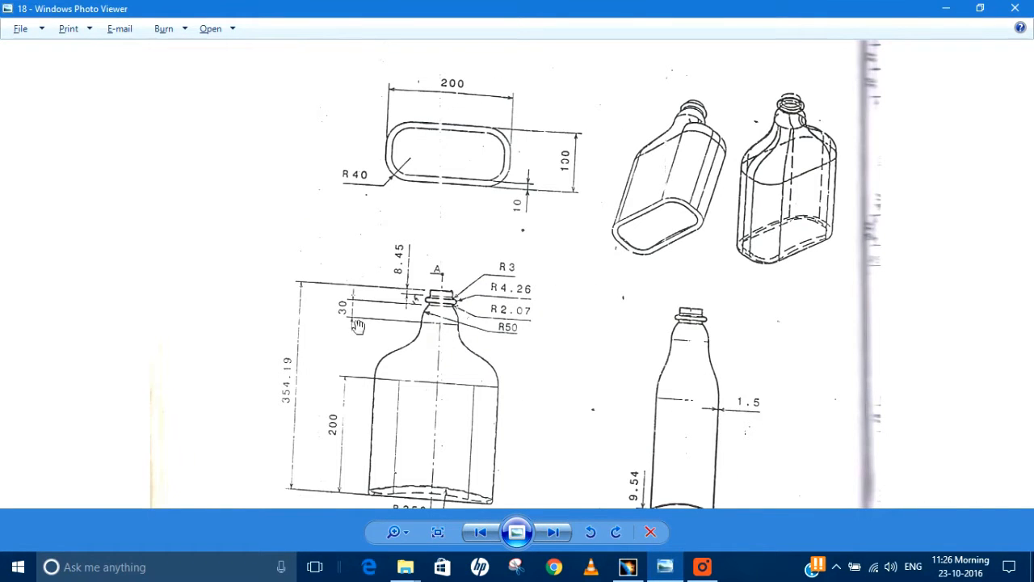
scroll(472, 371, "down", 4)
scroll(452, 423, "up", 4)
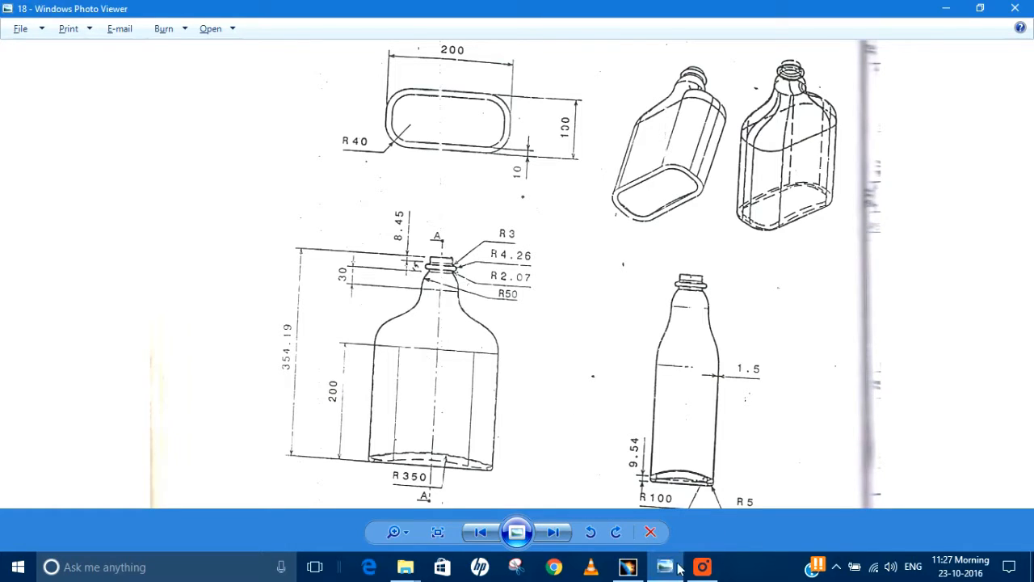
left_click(628, 566)
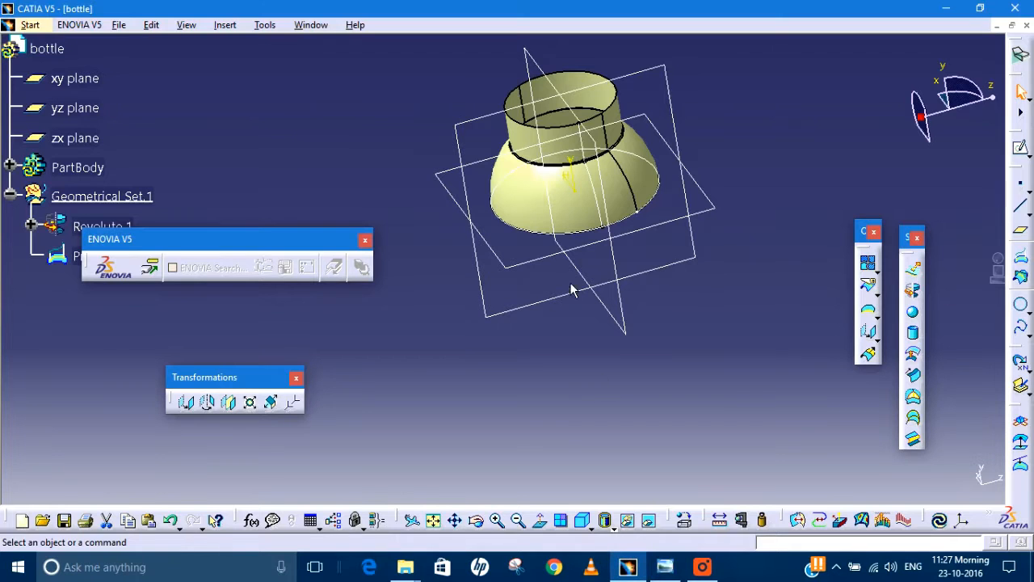
- Create a plane offset 100 mm from the zx plane, with the direction reversed so it lies below the neck
left_click(1020, 230)
left_click(716, 209)
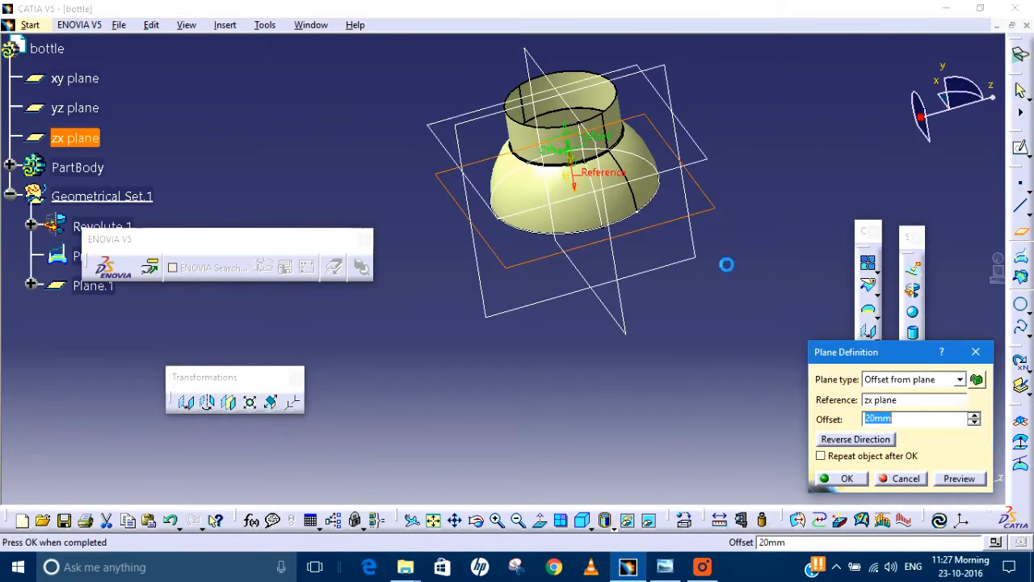
middle_click_drag(713, 296, 678, 272)
left_click(859, 443)
double_click(914, 424)
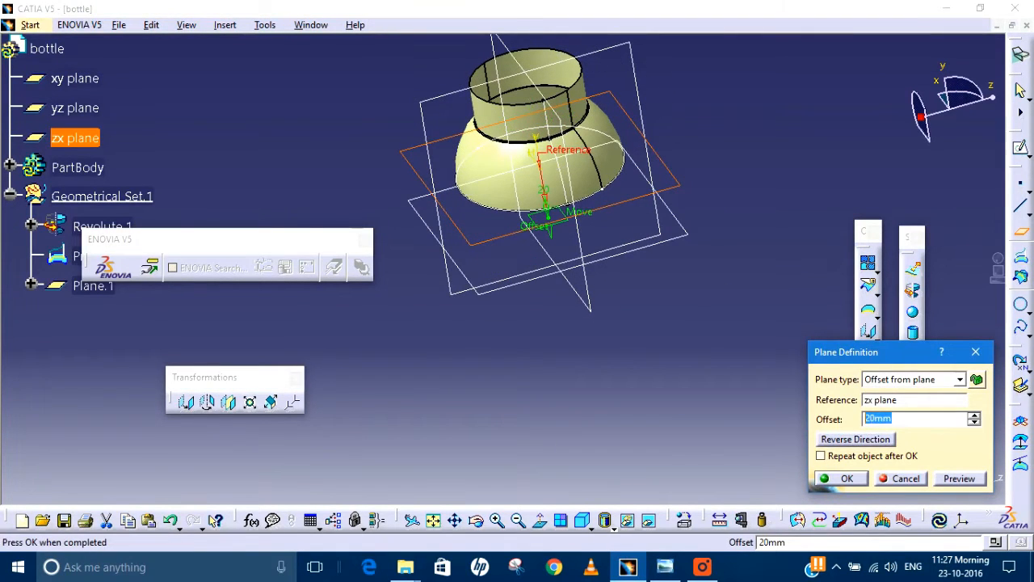
type("10")
key("Return")
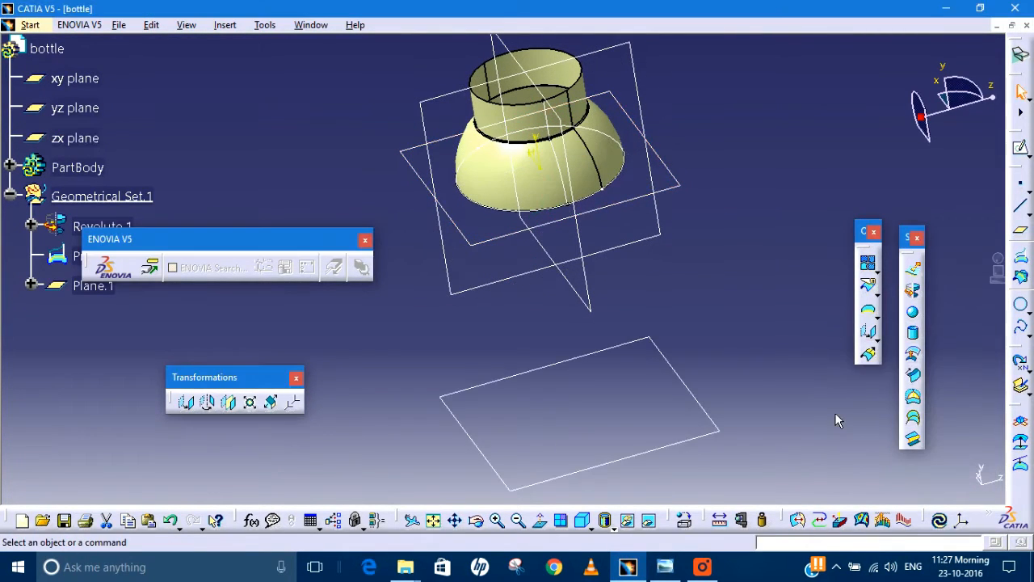
- Edit the offset plane below the neck and set its offset to 60 mm
middle_click_drag(611, 433, 612, 358)
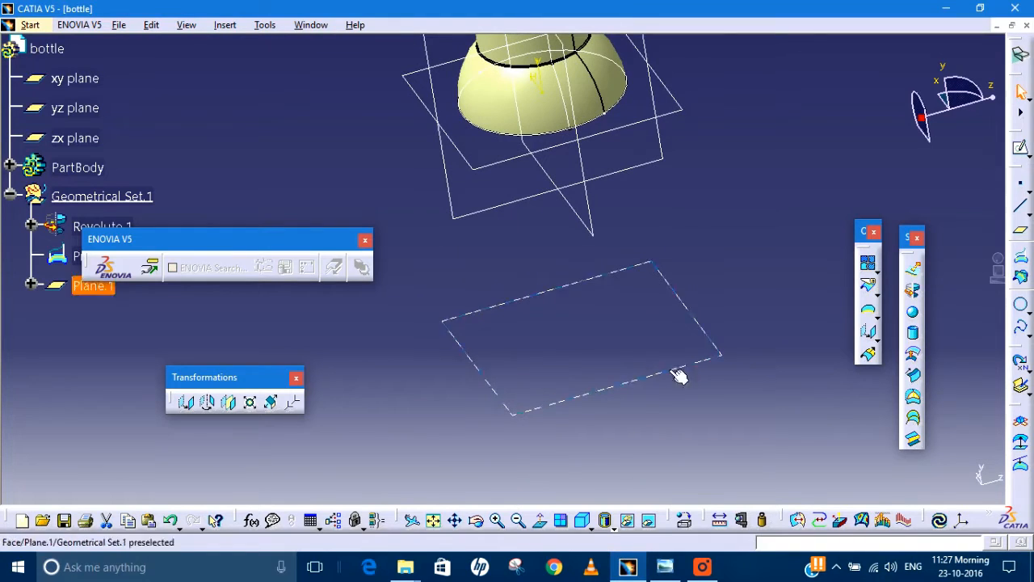
double_click(79, 284)
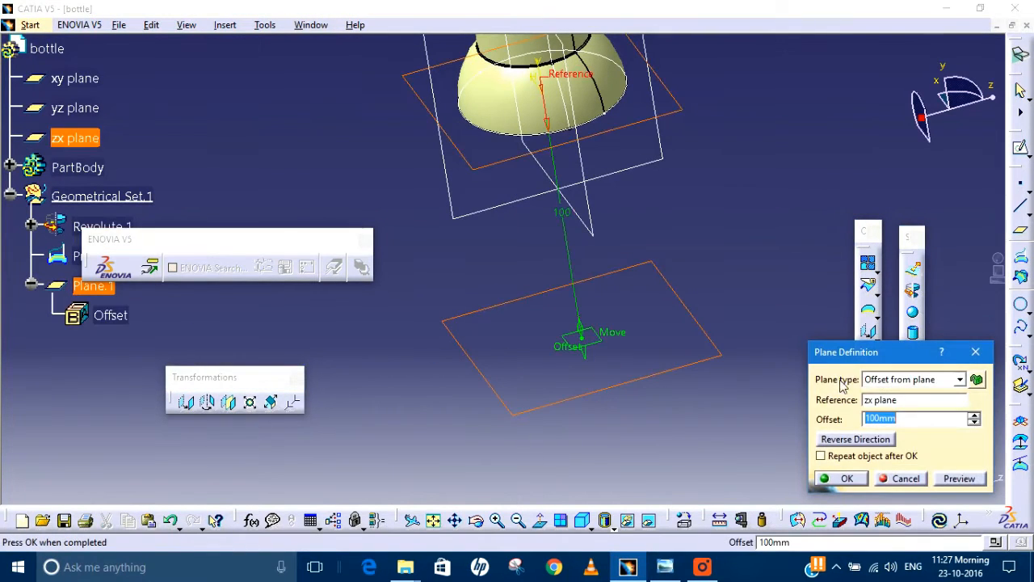
type("60")
key("Return")
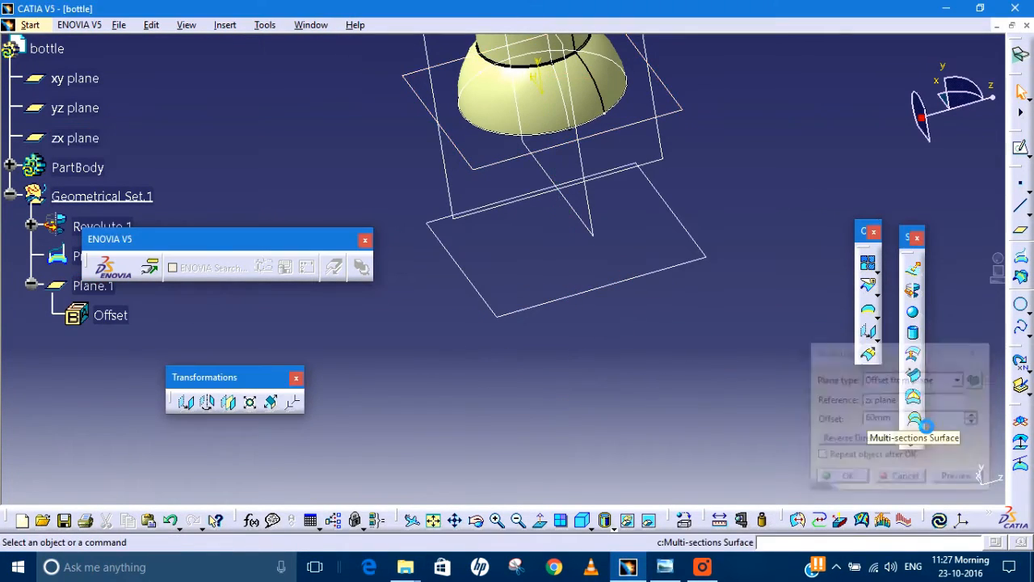
- Start a sketch on the offset plane below the neck
mouse_move(647, 312)
middle_mouse_down()
mouse_move(619, 319)
mouse_move(619, 377)
mouse_move(652, 305)
middle_mouse_up()
left_click(1022, 150)
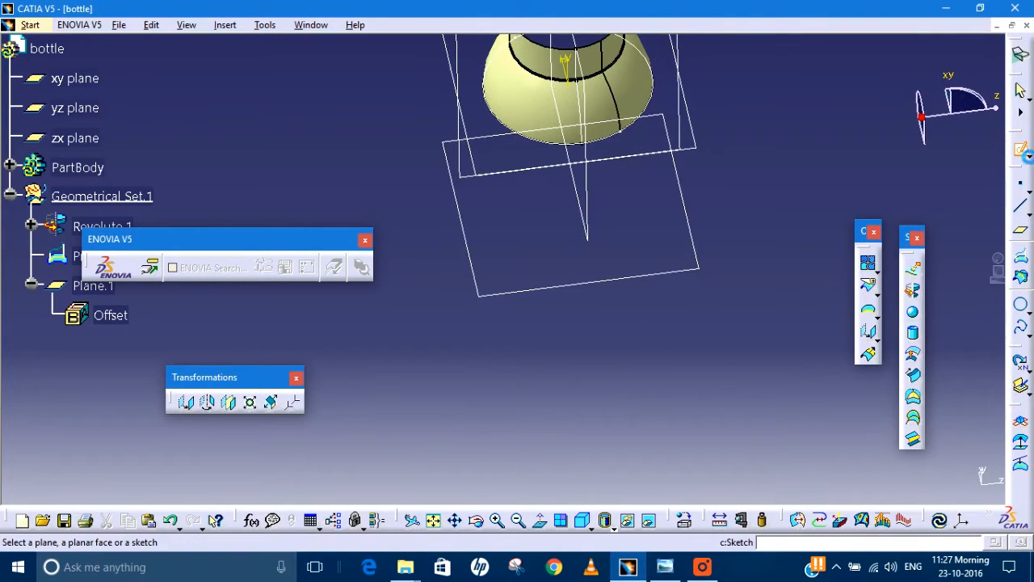
left_click(690, 208)
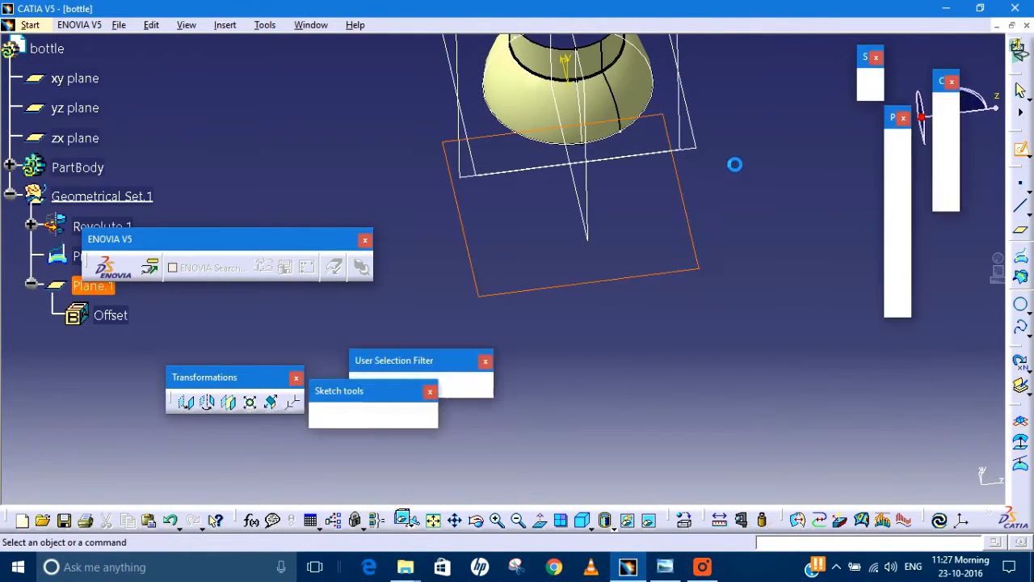
left_click(701, 572)
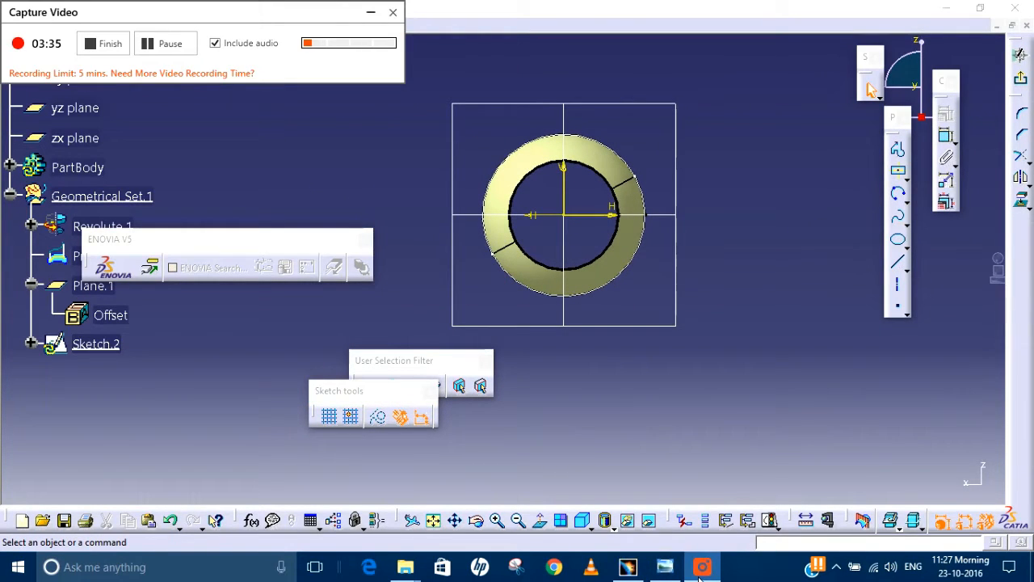
left_click(371, 13)
- Draw a centered rectangle on the sketch origin, wider than it is high and extending beyond the neck's outline
mouse_move(741, 234)
middle_mouse_down()
mouse_move(792, 233)
mouse_move(796, 259)
middle_mouse_up()
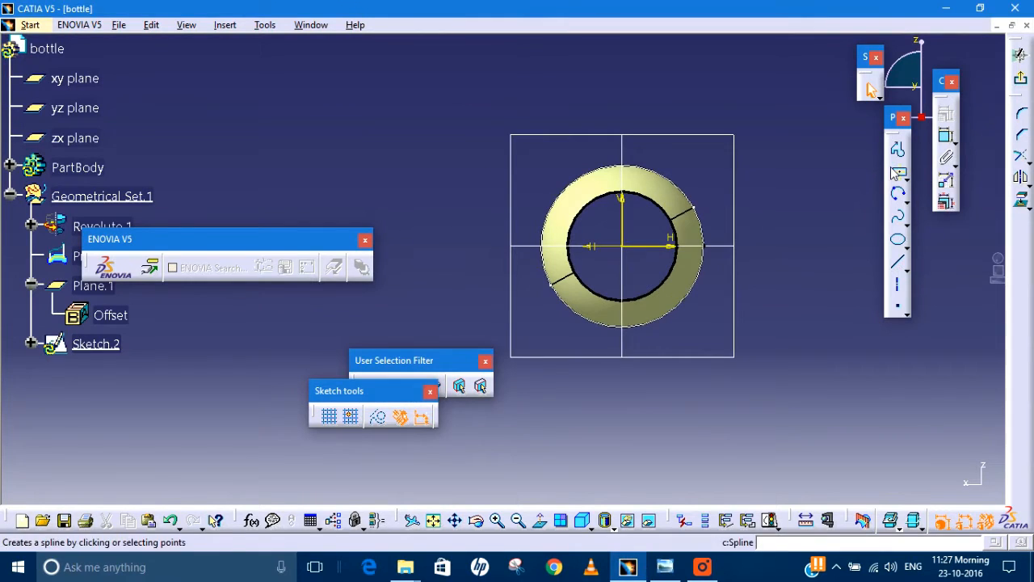
left_click(896, 172)
left_click(622, 245)
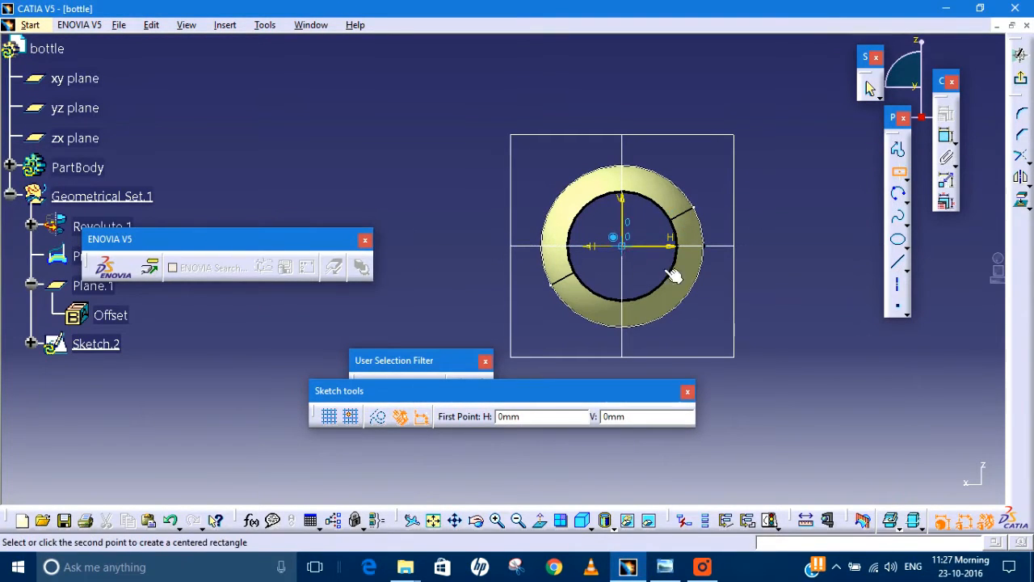
mouse_move(774, 344)
middle_mouse_down()
mouse_move(748, 303)
mouse_move(812, 341)
middle_mouse_up()
left_click(779, 324)
- Examine the base outline's width, depth and corner radius in the reference drawing, and return to the sketch in CATIA V5
left_click(673, 568)
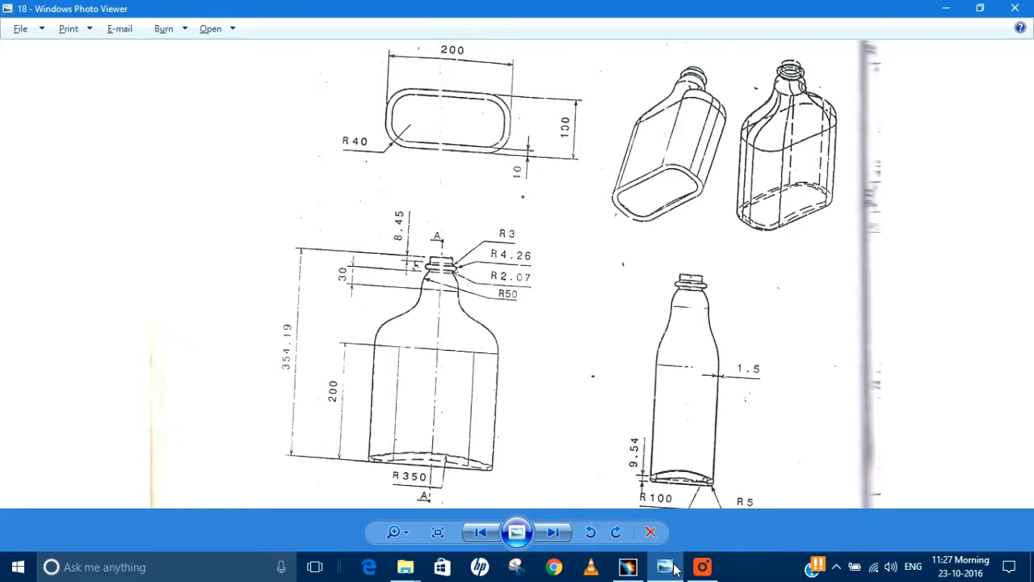
scroll(685, 386, "down", 6)
mouse_move(619, 433)
left_mouse_down()
mouse_move(623, 387)
mouse_move(517, 336)
left_mouse_up()
scroll(514, 334, "up", 4)
left_click_drag(554, 230, 574, 386)
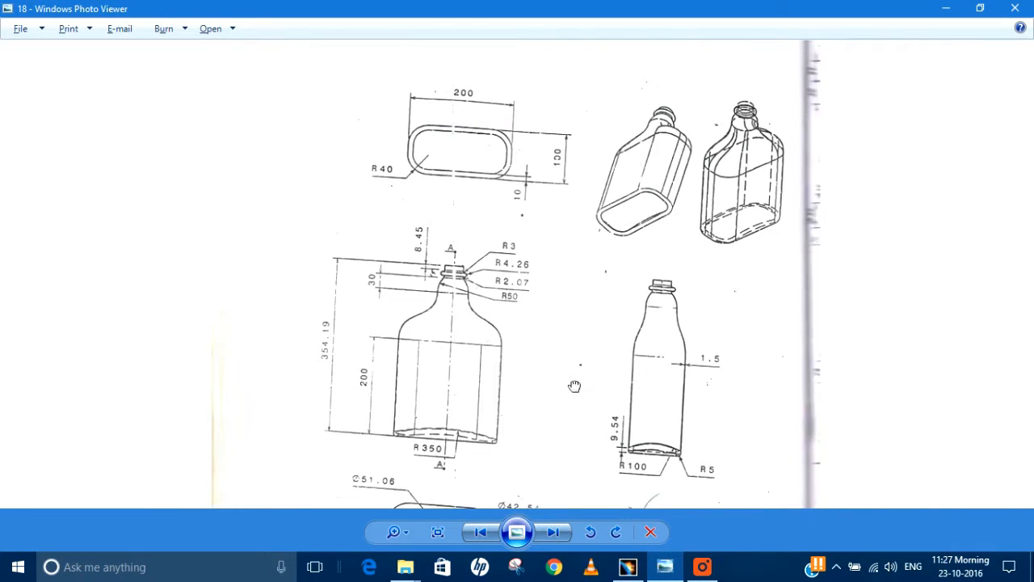
scroll(571, 161, "up", 1)
left_click(948, 9)
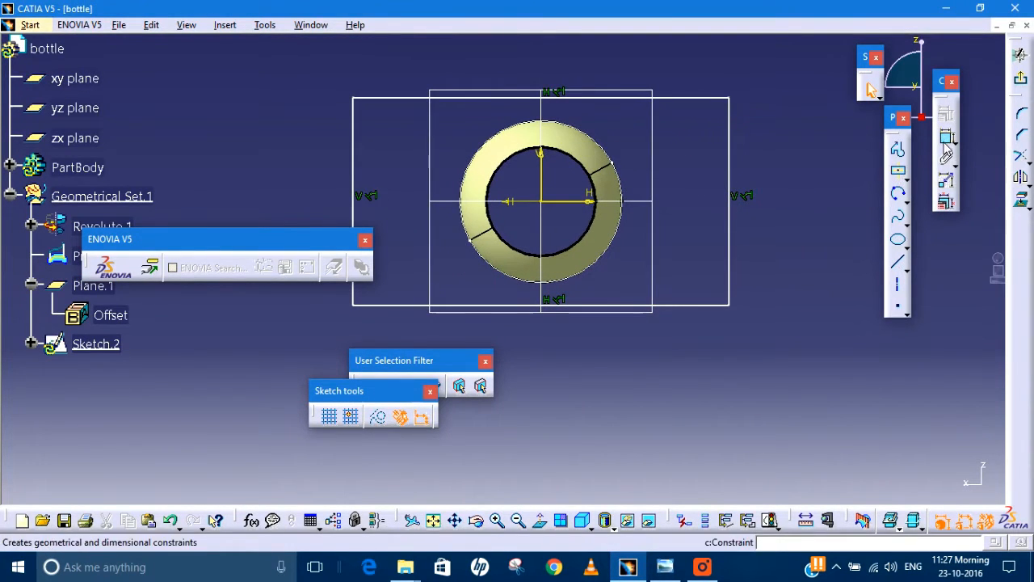
- Dimension the distance between the rectangle's two horizontal sides and set it to 100 mm
left_click(743, 167)
left_click(804, 167)
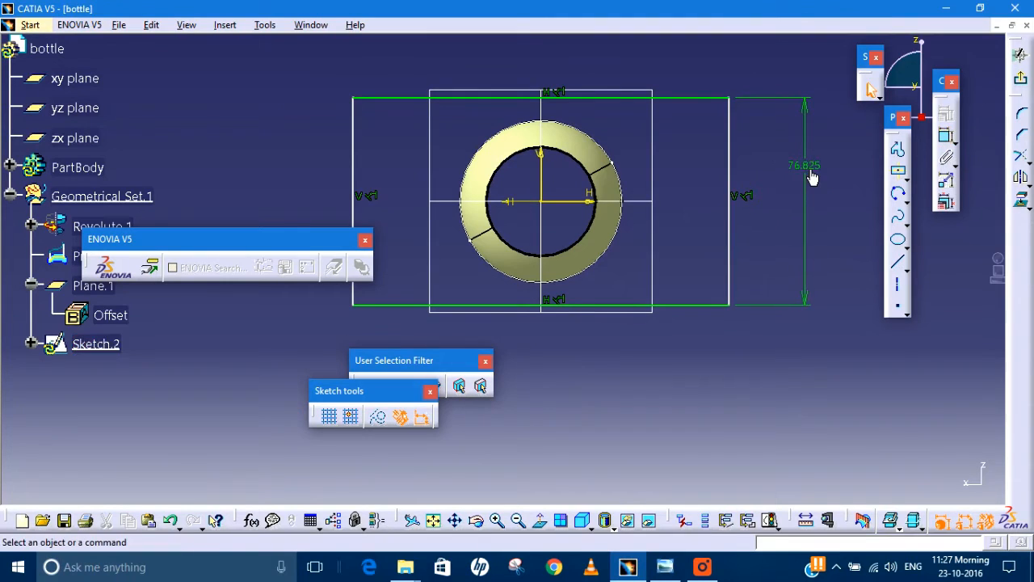
double_click(816, 179)
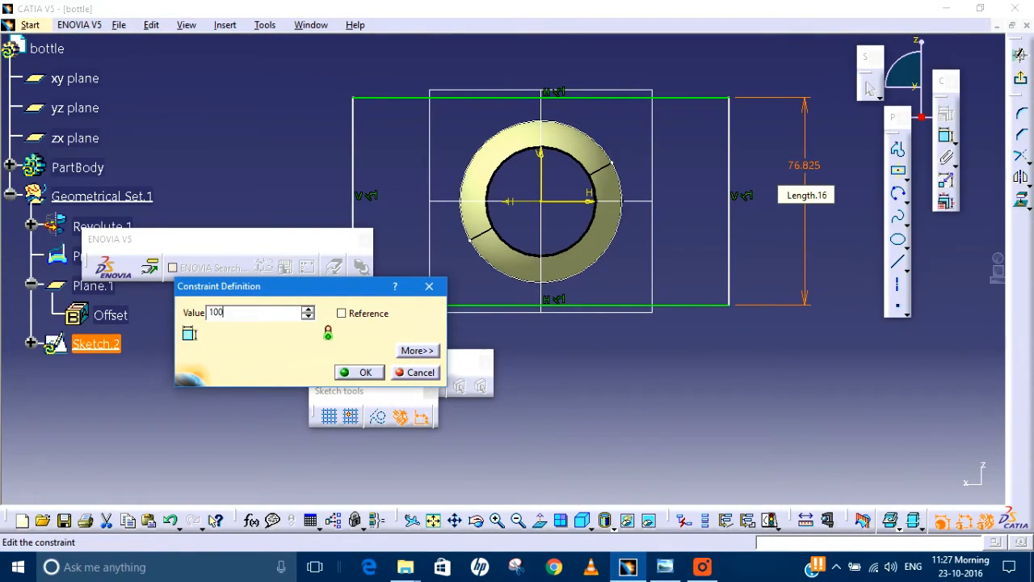
type("100")
key("Return")
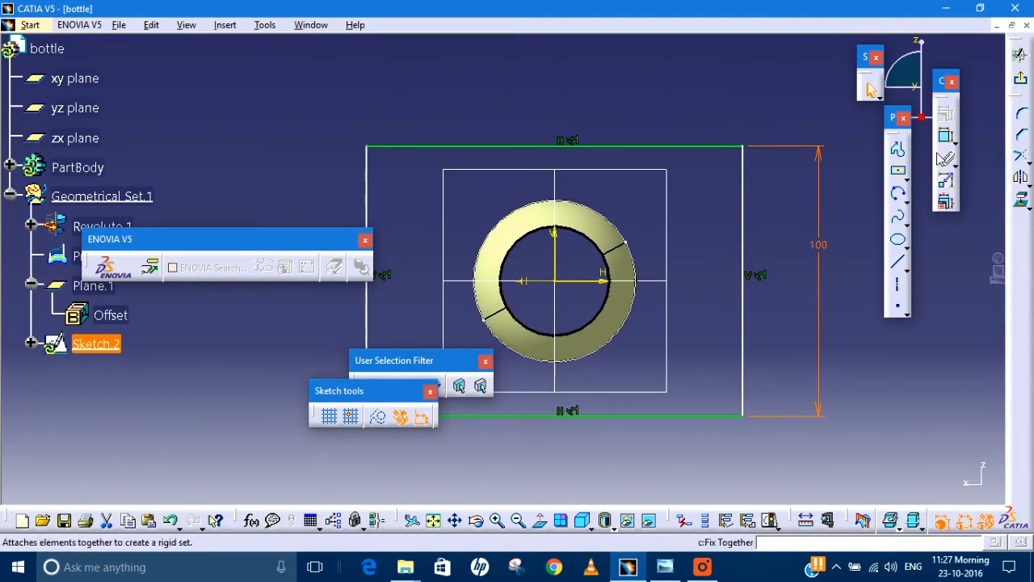
- Dimension the distance between the rectangle's two vertical sides and set it to 200 mm
left_click(946, 135)
left_click(743, 219)
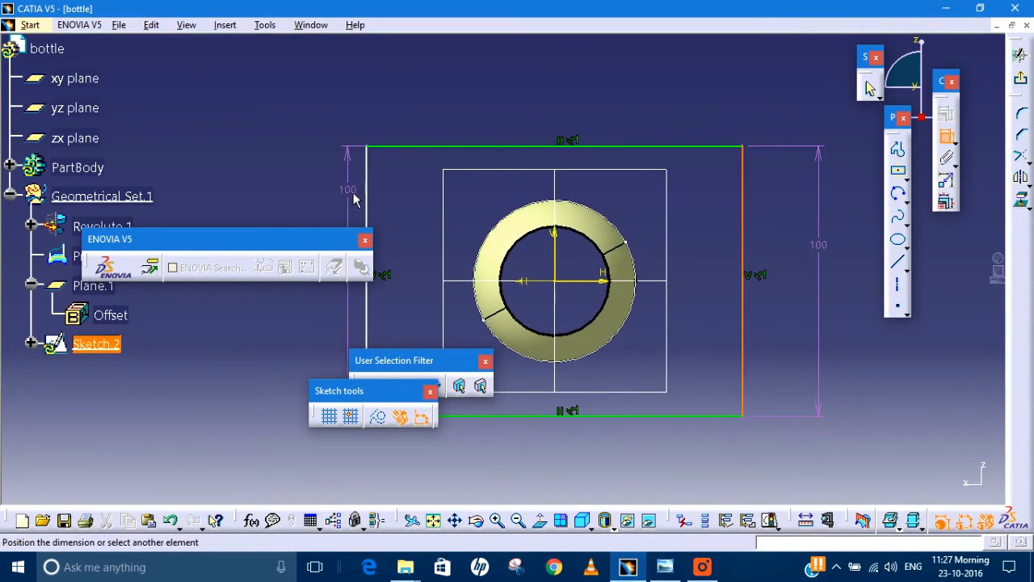
left_click(368, 197)
left_click(426, 111)
double_click(439, 116)
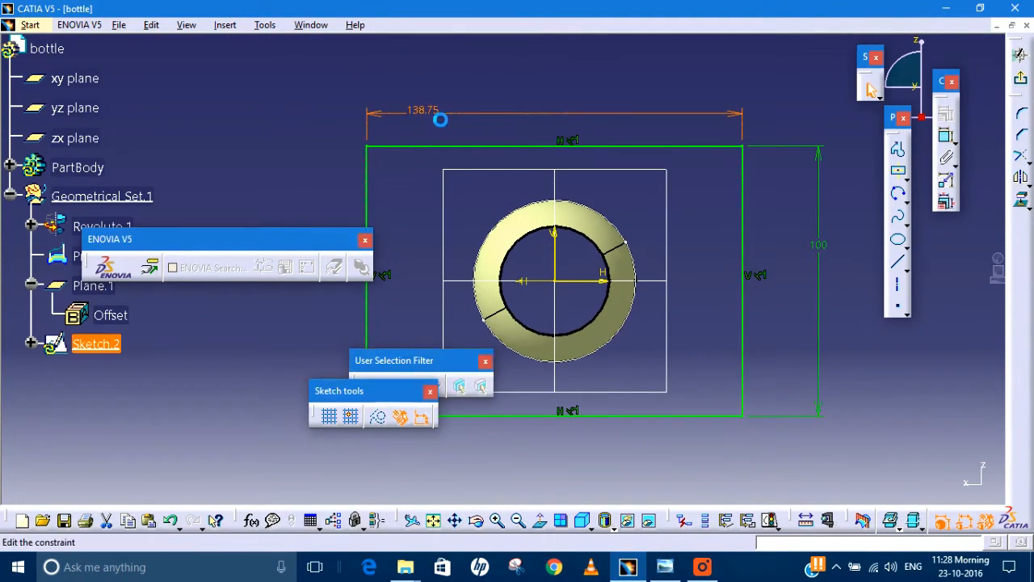
type("200mm")
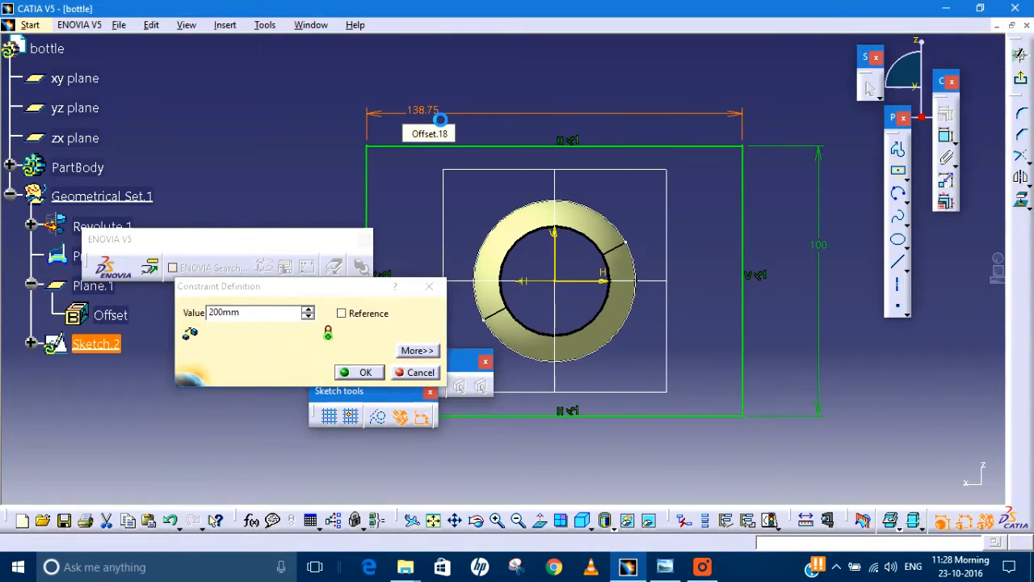
key("Return")
left_click(707, 570)
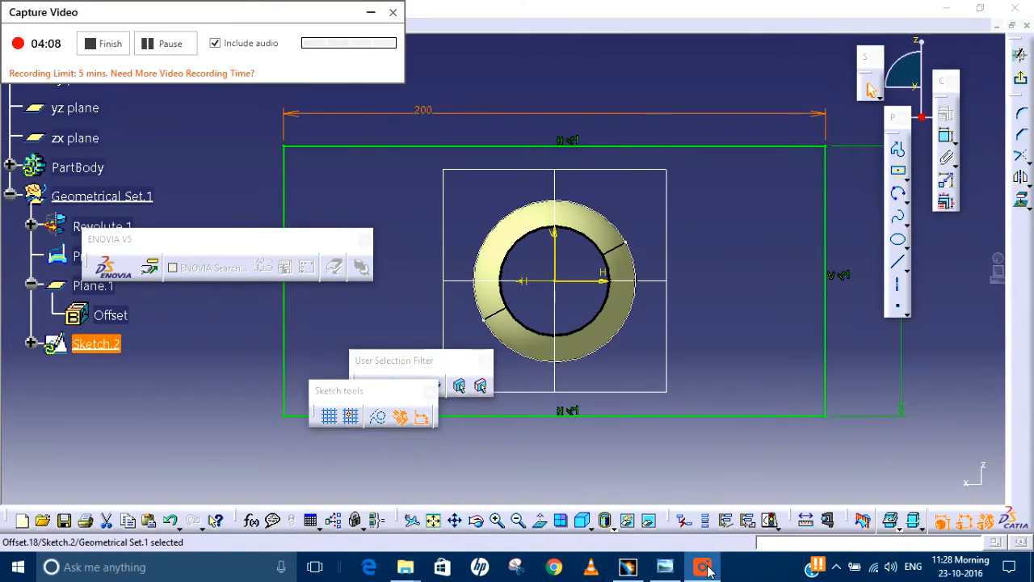
left_click(372, 12)
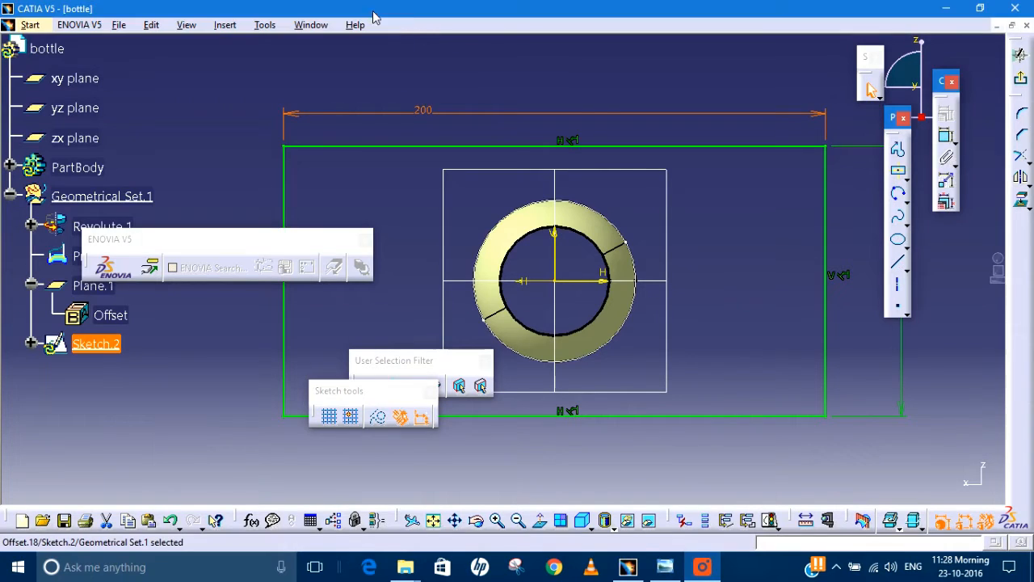
- Round all four corners of the rectangle with a 40 mm radius, agreeing to convert the length constraint into a distance
middle_click_drag(628, 113, 720, 198)
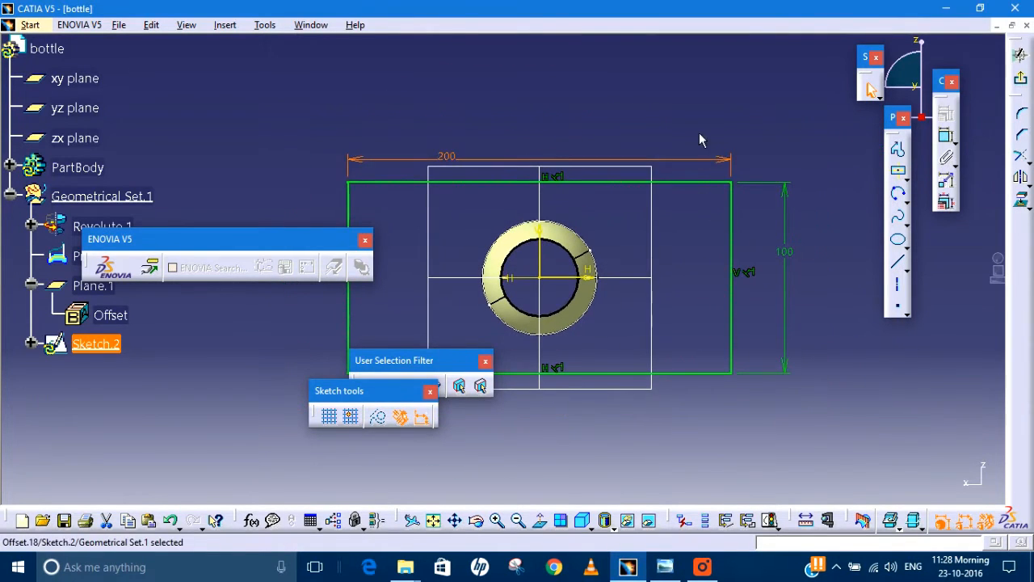
left_click_drag(772, 209, 772, 210)
middle_click_drag(507, 400, 621, 382)
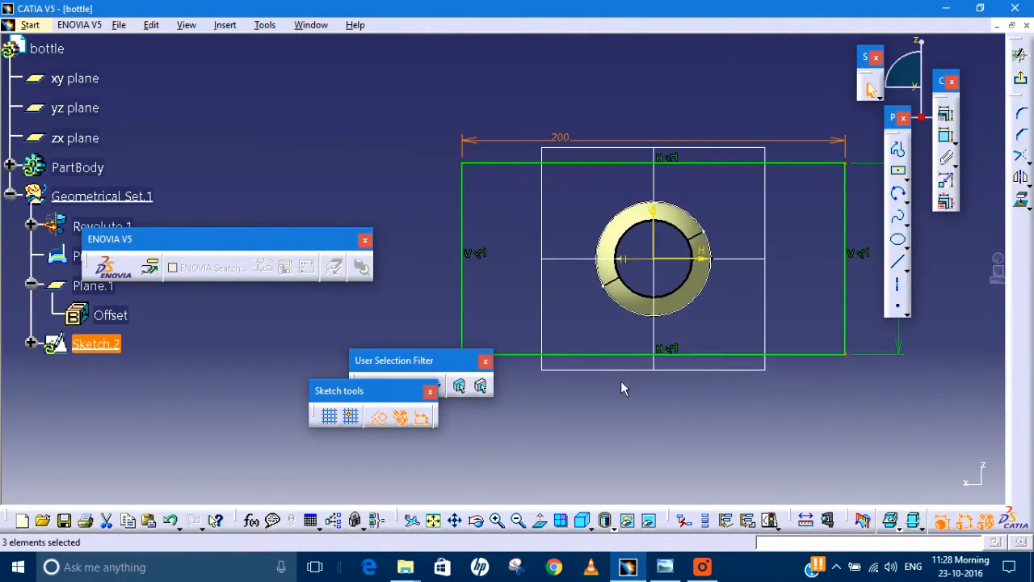
mouse_move(468, 335)
middle_mouse_down()
mouse_move(522, 286)
mouse_move(496, 240)
middle_mouse_up()
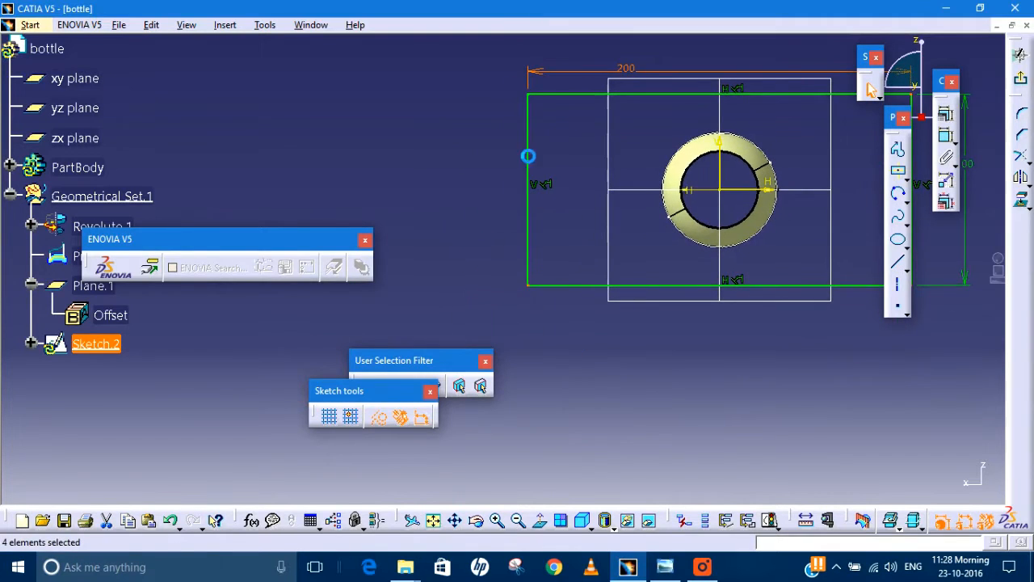
middle_click_drag(564, 149, 430, 147)
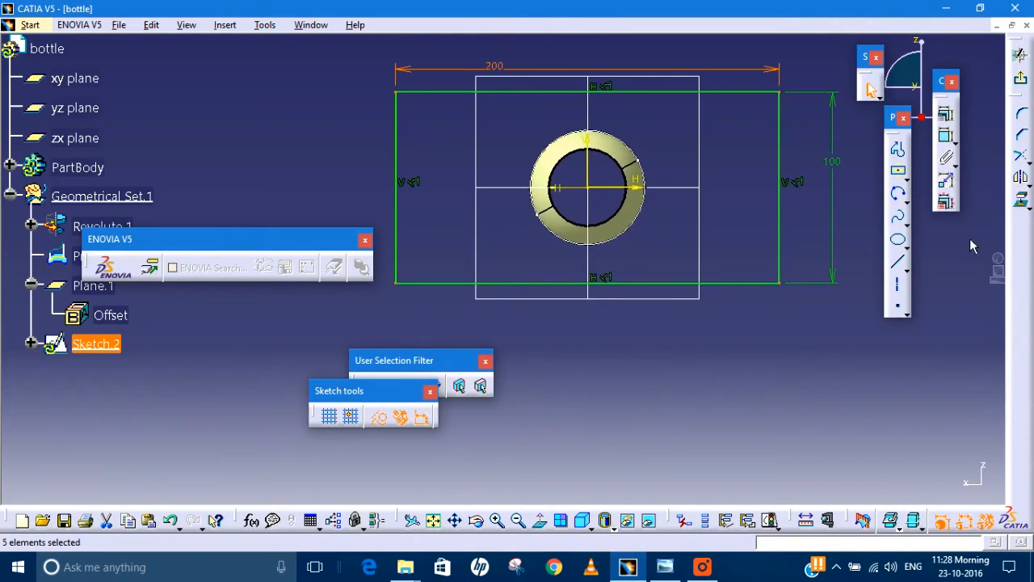
left_click(945, 114)
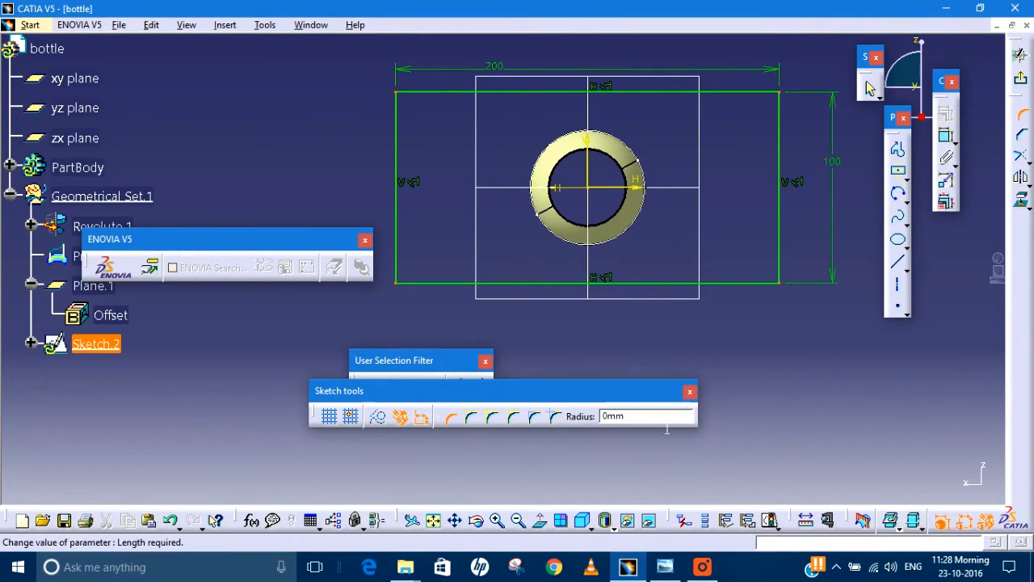
left_click(557, 417)
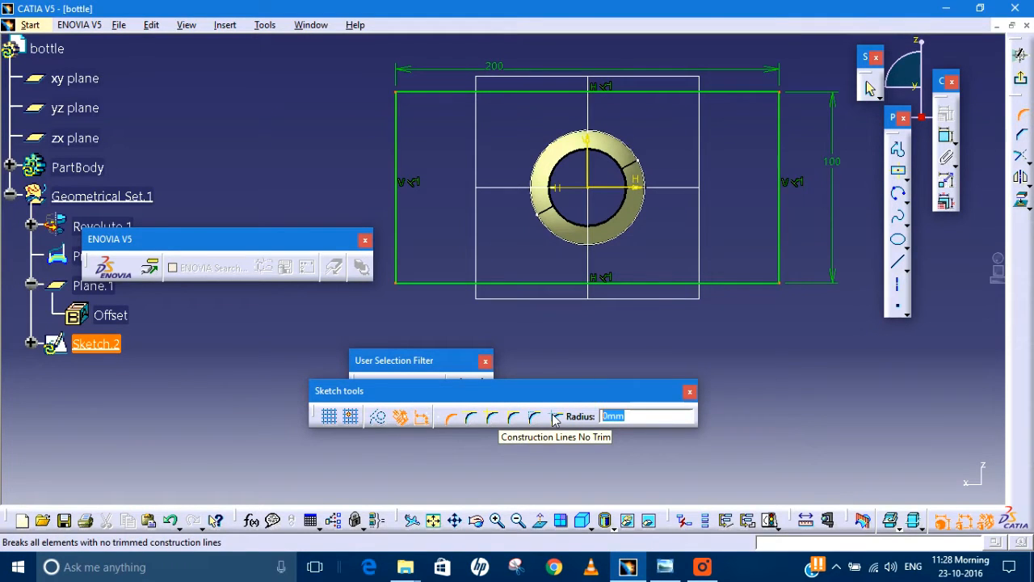
left_click(665, 569)
left_click(665, 569)
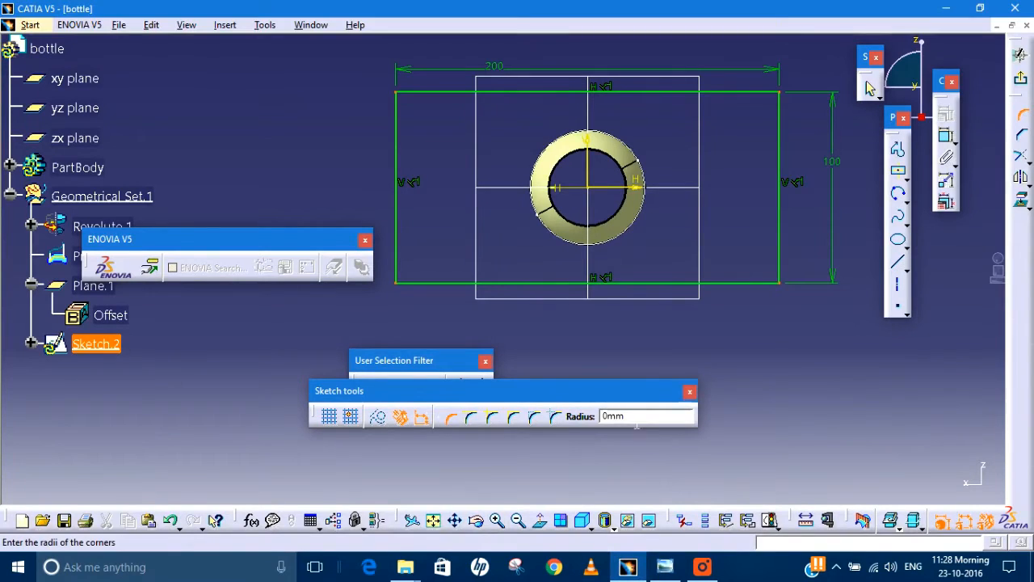
type("0")
key("Return")
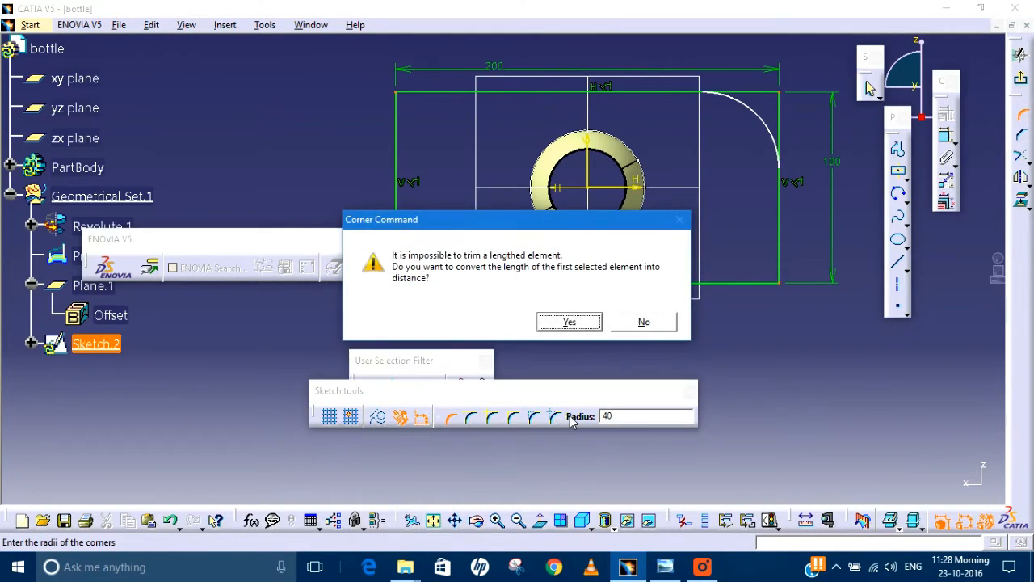
left_click(569, 323)
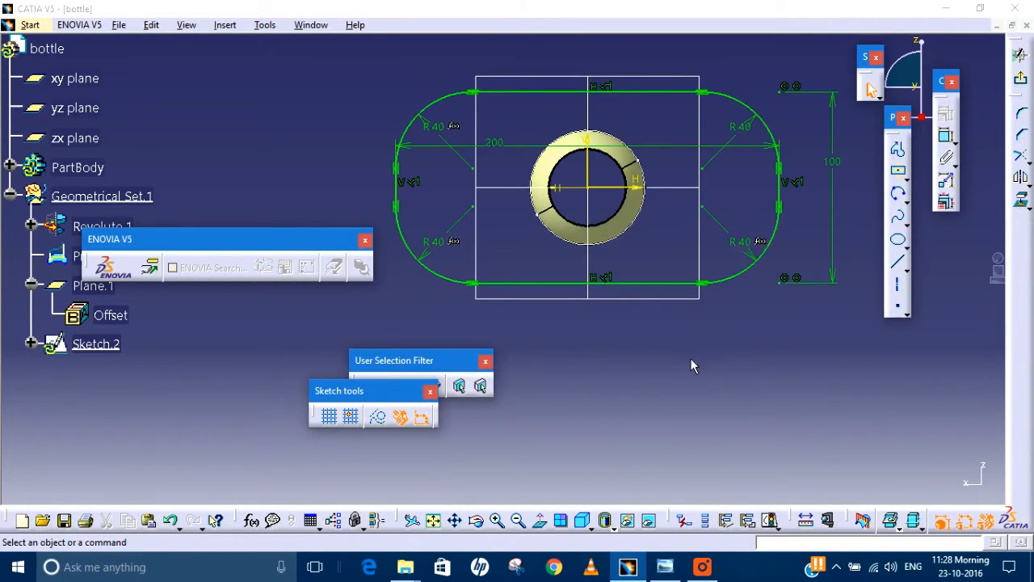
mouse_move(690, 366)
middle_mouse_down()
mouse_move(674, 377)
mouse_move(665, 349)
middle_mouse_up()
left_click(701, 567)
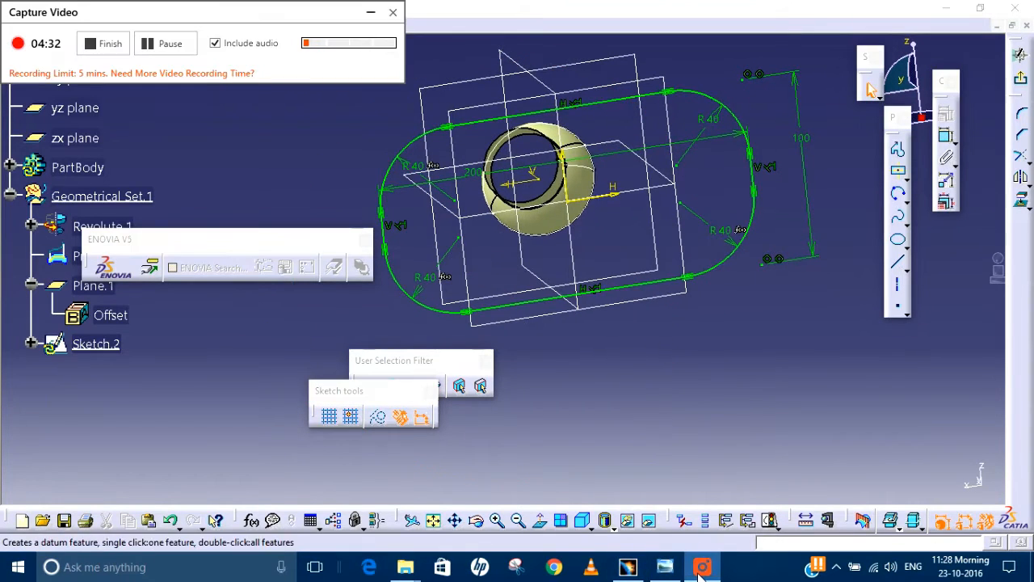
left_click(371, 13)
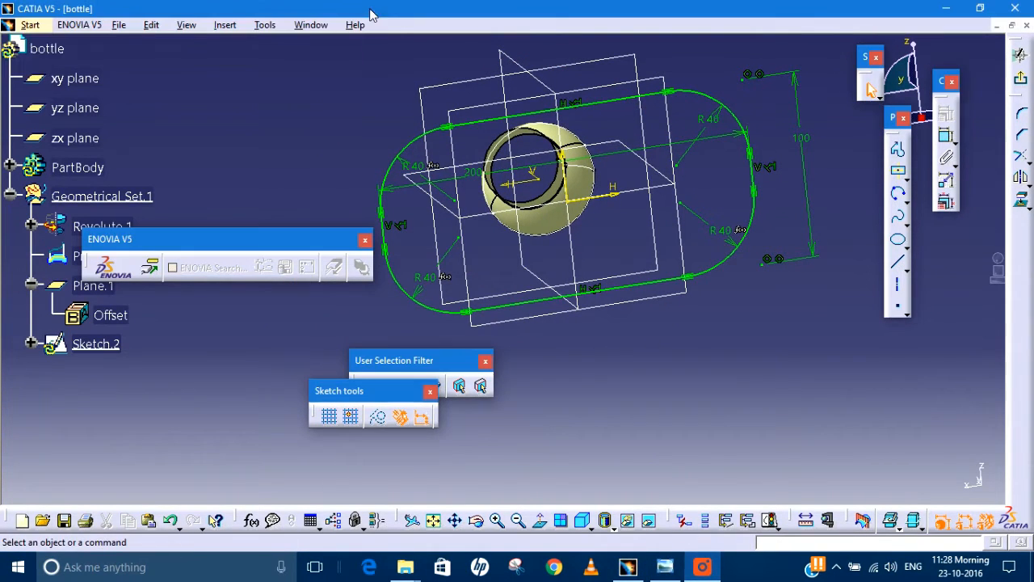
mouse_move(685, 310)
middle_mouse_down()
mouse_move(711, 330)
mouse_move(702, 339)
mouse_move(693, 251)
middle_mouse_up()
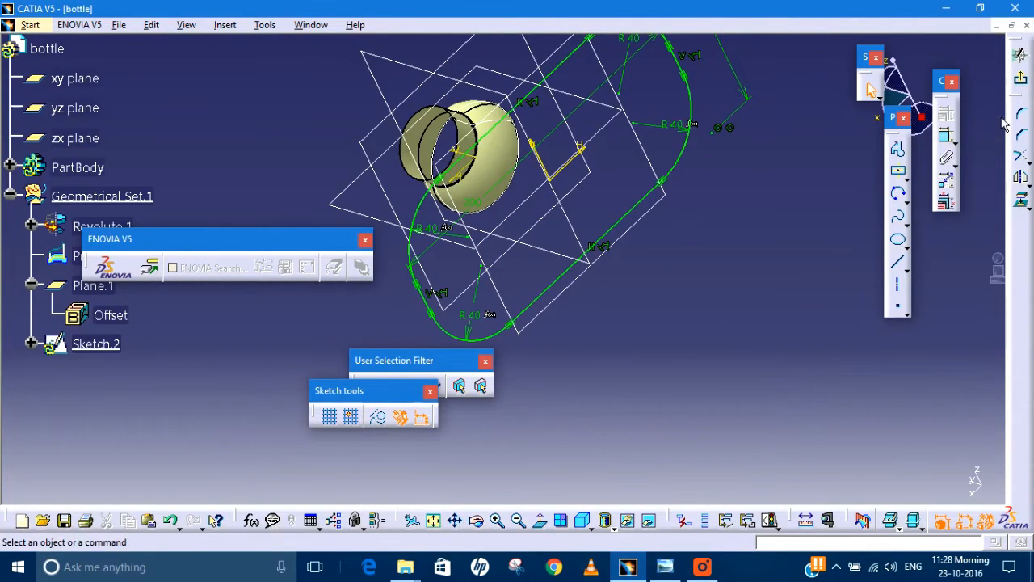
- Leave the sketch and extrude the rounded rectangle as a surface 200 mm in the reversed direction, away from the neck
left_click(871, 90)
mouse_move(706, 279)
middle_mouse_down()
mouse_move(619, 319)
mouse_move(637, 228)
mouse_move(672, 234)
mouse_move(720, 213)
mouse_move(687, 243)
mouse_move(683, 178)
middle_mouse_up()
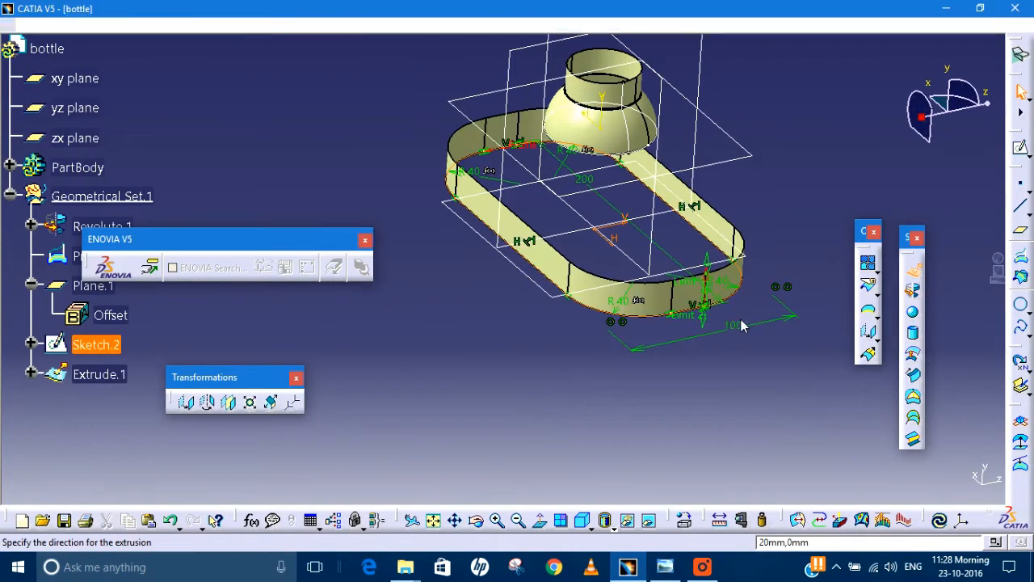
left_click(845, 498)
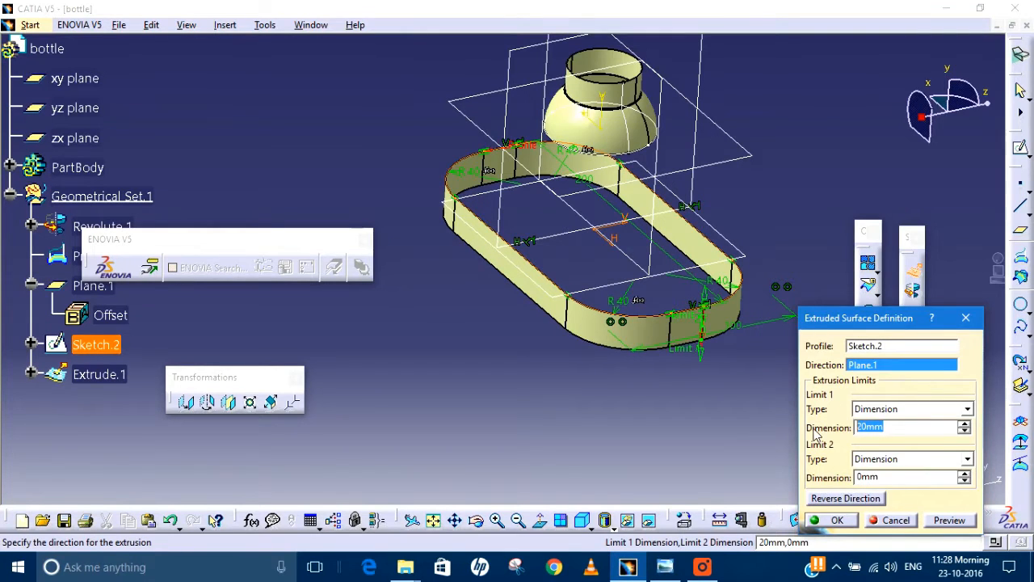
type("00")
key("Return")
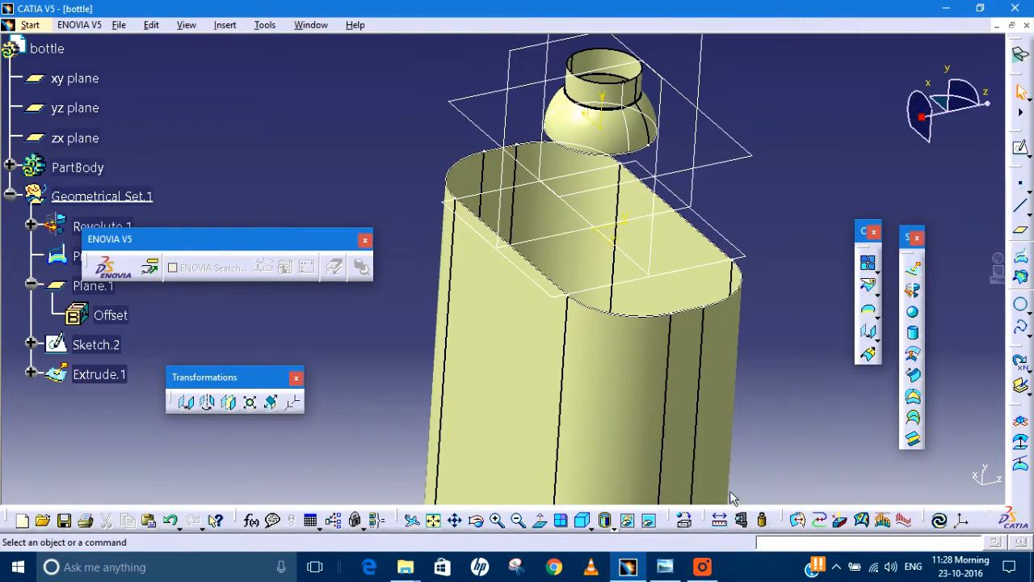
left_click(698, 578)
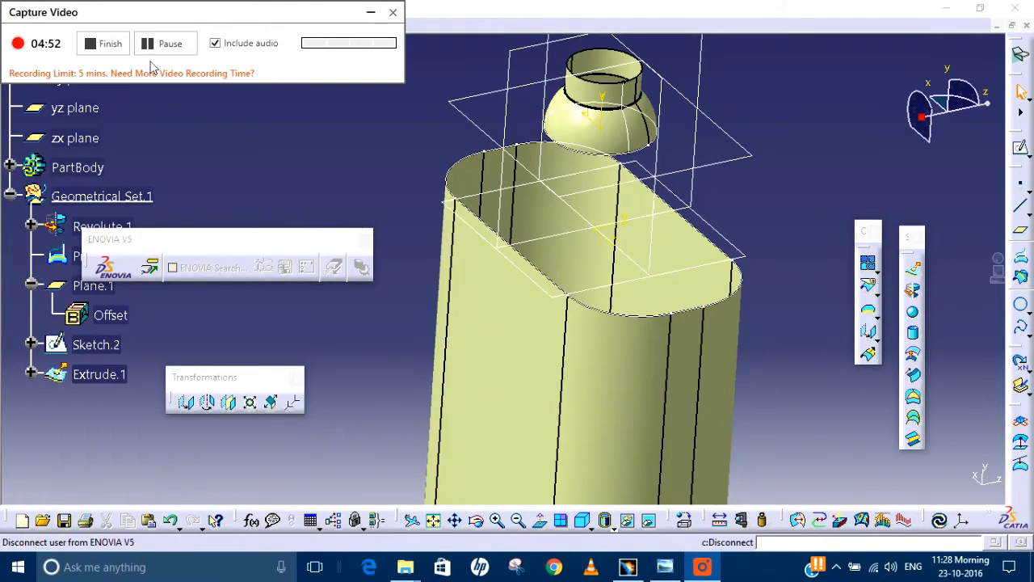
left_click(110, 42)
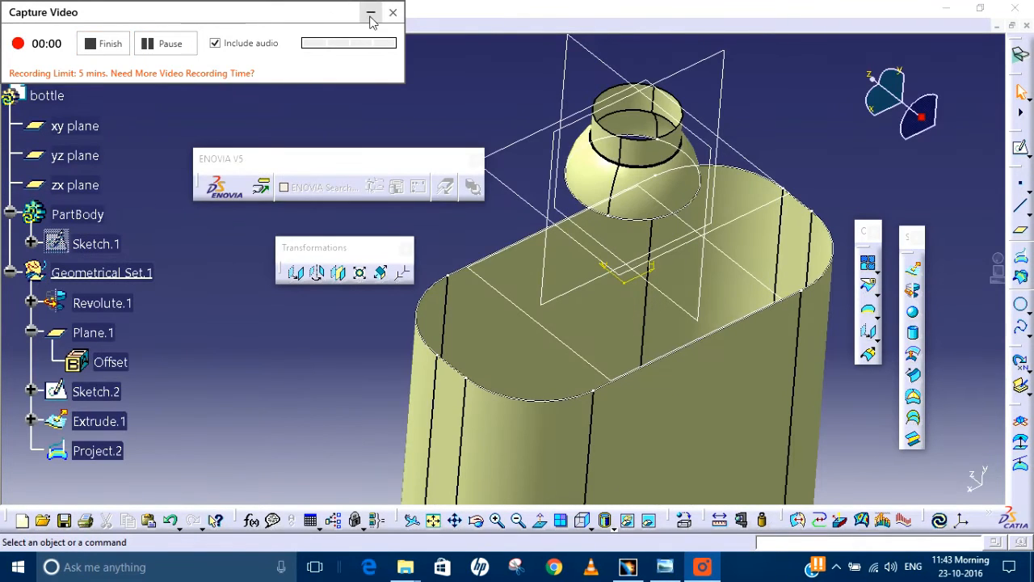
left_click(370, 18)
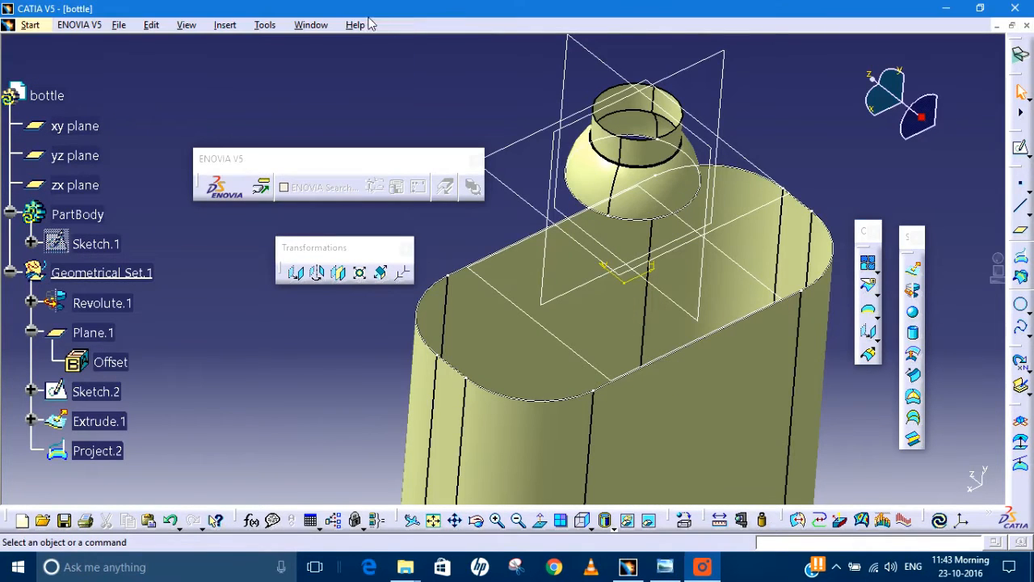
- Examine the shoulder between neck and body in the reference drawing, and return to the model in CATIA V5
middle_click_drag(706, 369, 676, 341)
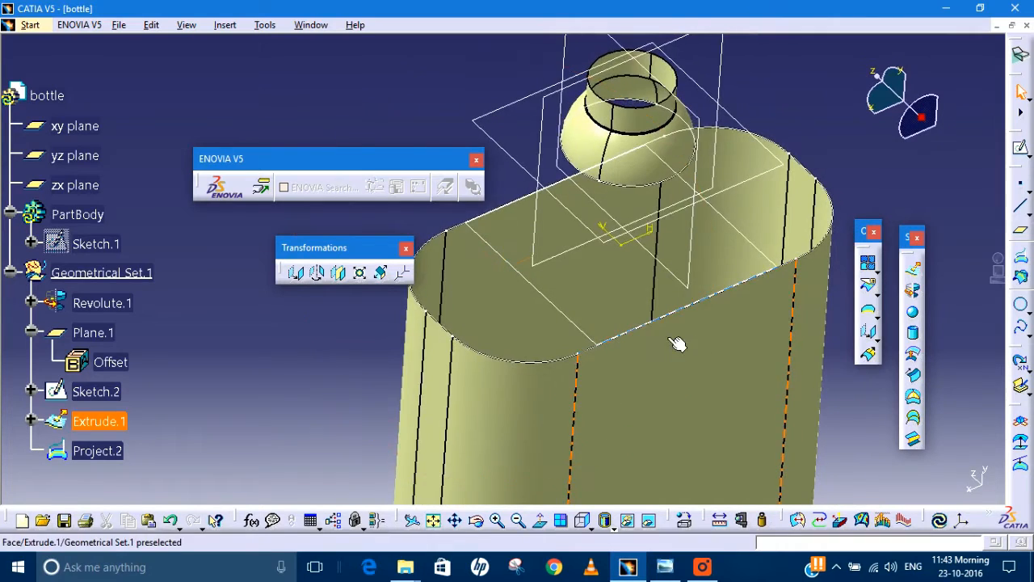
left_click(666, 570)
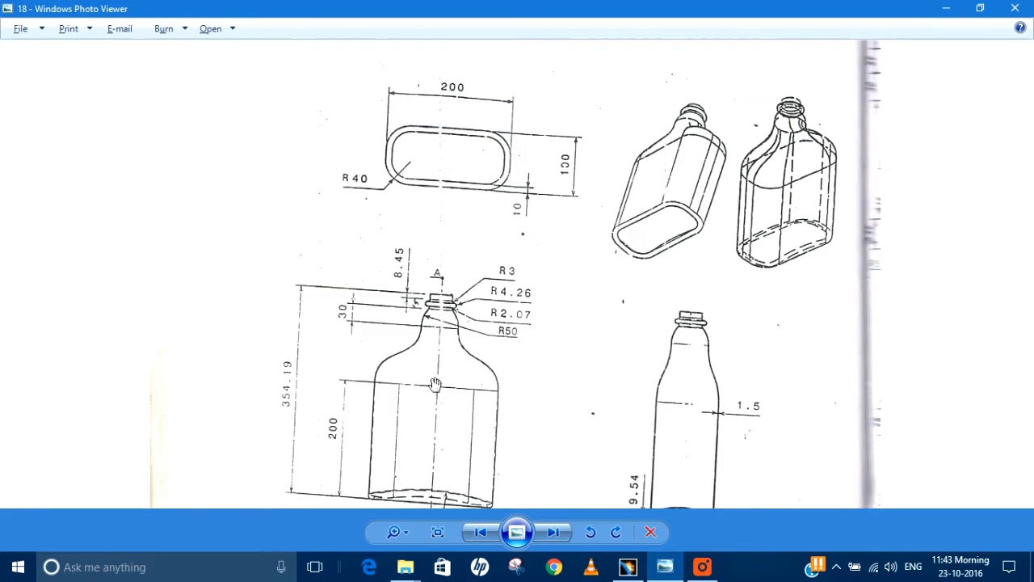
left_click(945, 9)
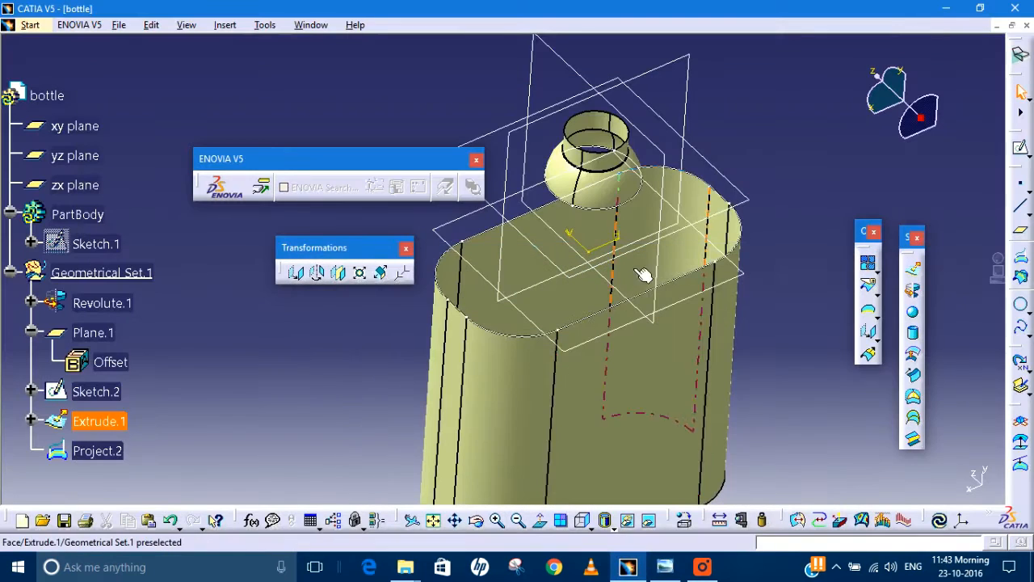
- Start a Blend surface with Sketch.2 as first curve, Extrude.1 as first support and Project.2 as second curve
left_click(914, 444)
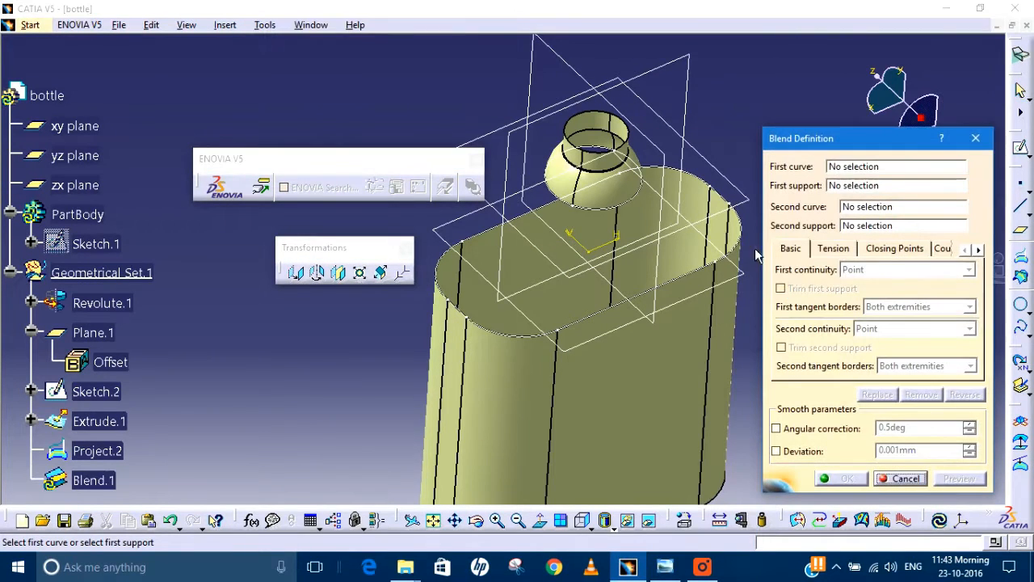
left_click(741, 245)
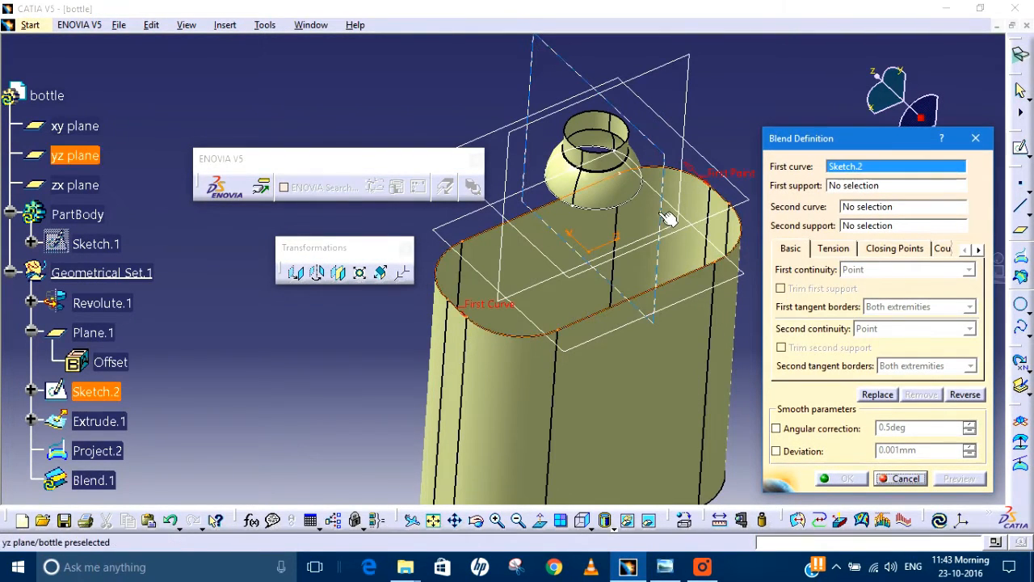
left_click(736, 355)
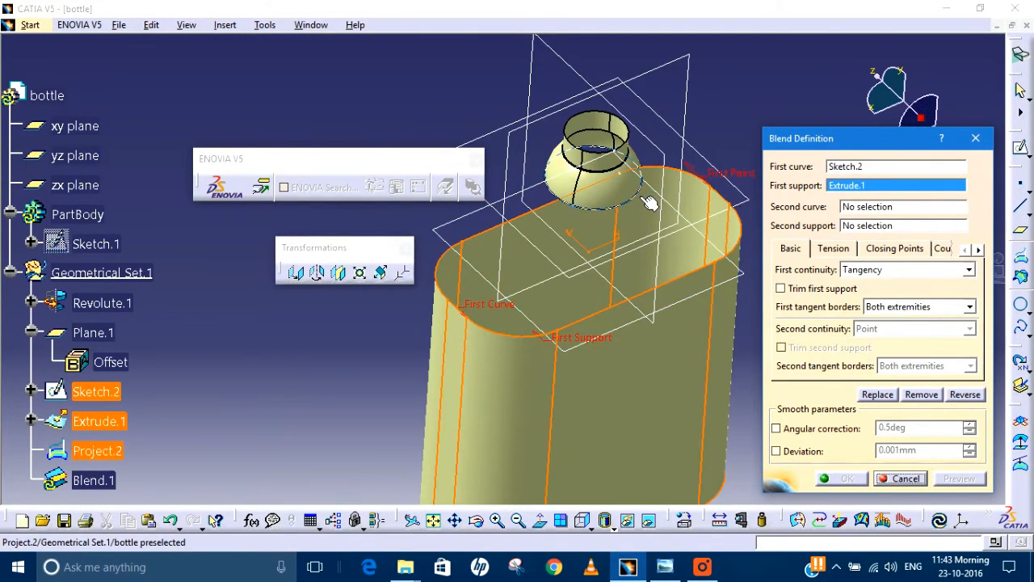
left_click(97, 450)
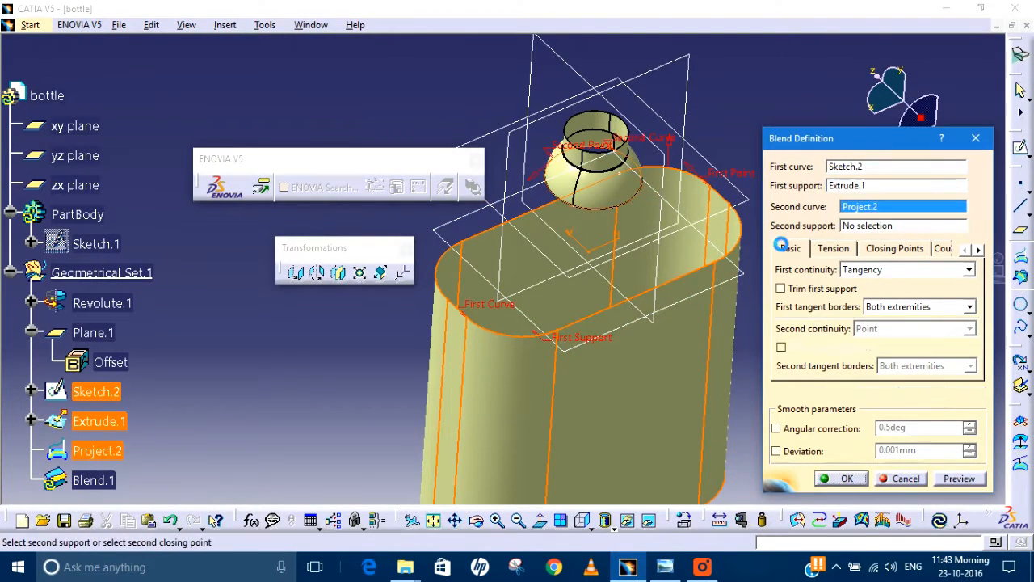
- Try to set the revolved neck as the blend's second support, and close the definition without creating the blend
left_click(850, 228)
left_click(628, 195)
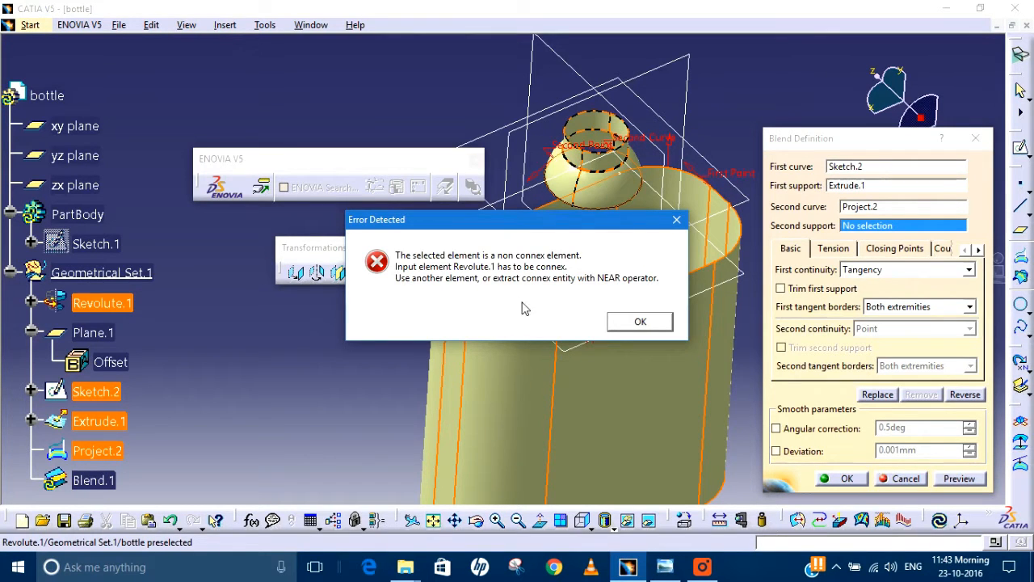
left_click(642, 322)
middle_click_drag(577, 242, 665, 136)
middle_click_drag(595, 164, 617, 196)
middle_click_drag(597, 243, 577, 325)
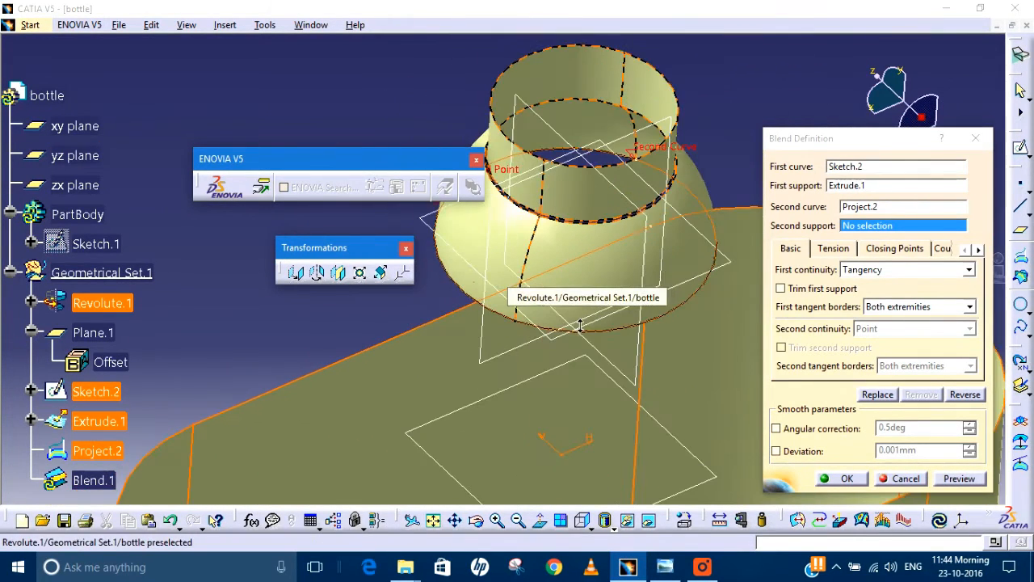
middle_click_drag(577, 254, 580, 253)
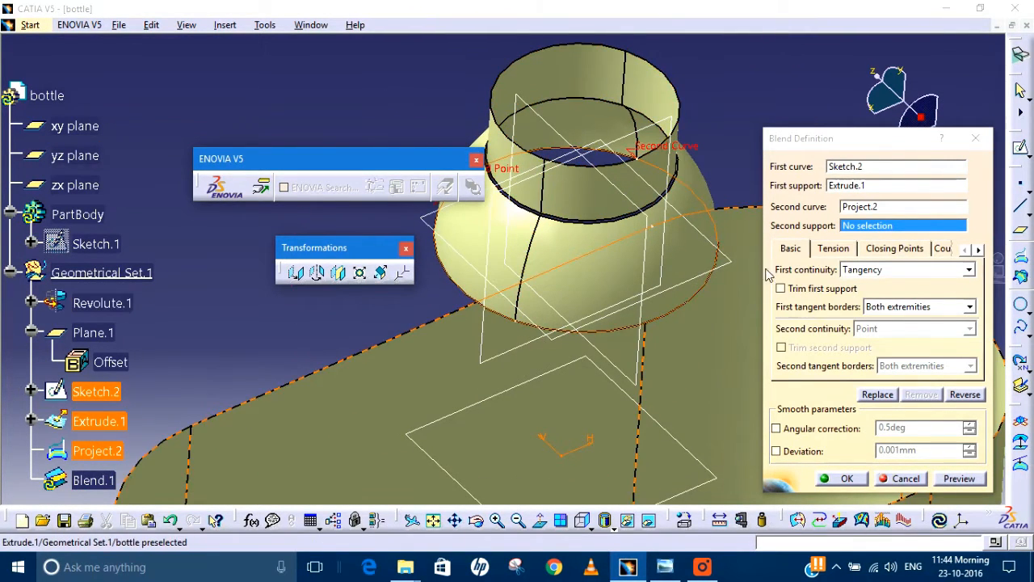
left_click(915, 480)
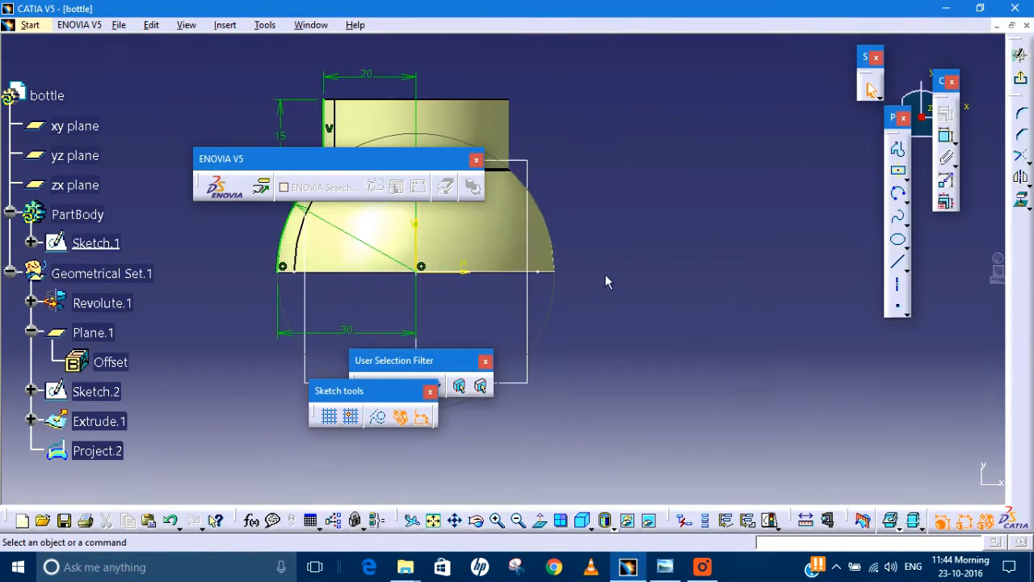
- In the neck's profile sketch, make the arc's upper endpoint coincident with the vertical line's lower endpoint, leave the sketch and update the part
mouse_move(606, 282)
middle_mouse_down()
mouse_move(921, 310)
mouse_move(934, 328)
middle_mouse_up()
mouse_move(641, 234)
middle_mouse_down()
mouse_move(605, 210)
mouse_move(629, 172)
mouse_move(612, 220)
middle_mouse_up()
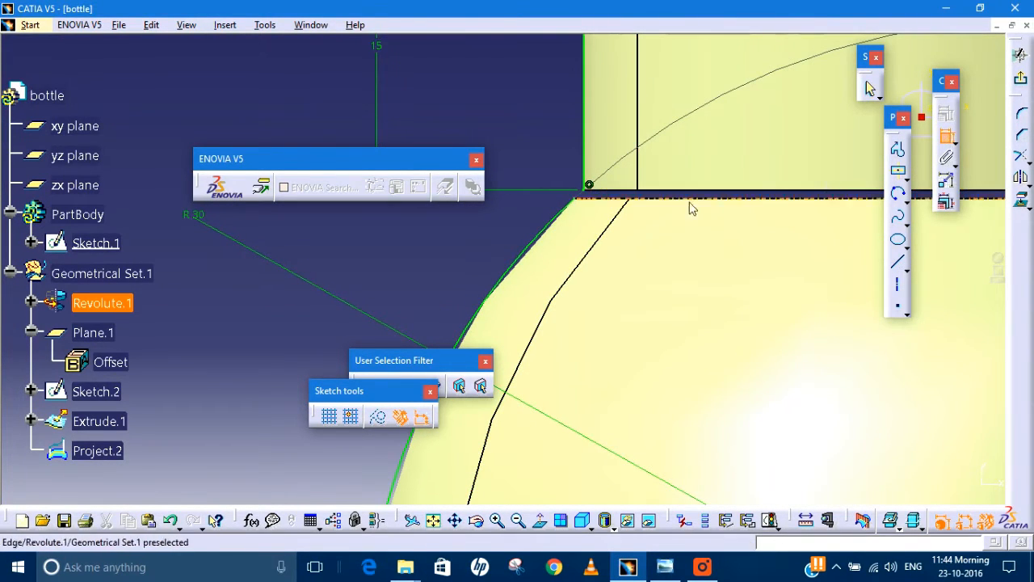
left_click(582, 202)
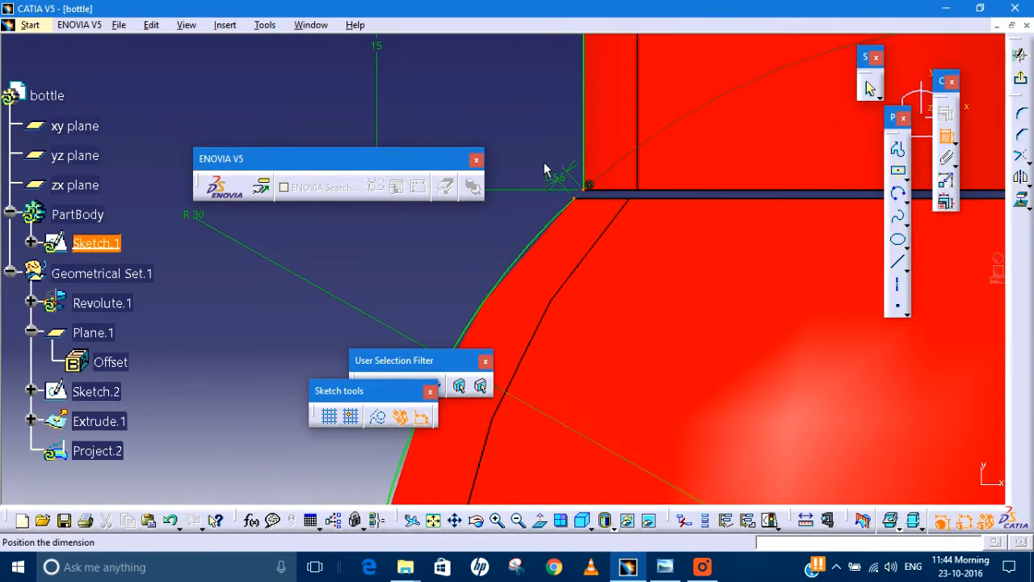
right_click(547, 168)
left_click(596, 263)
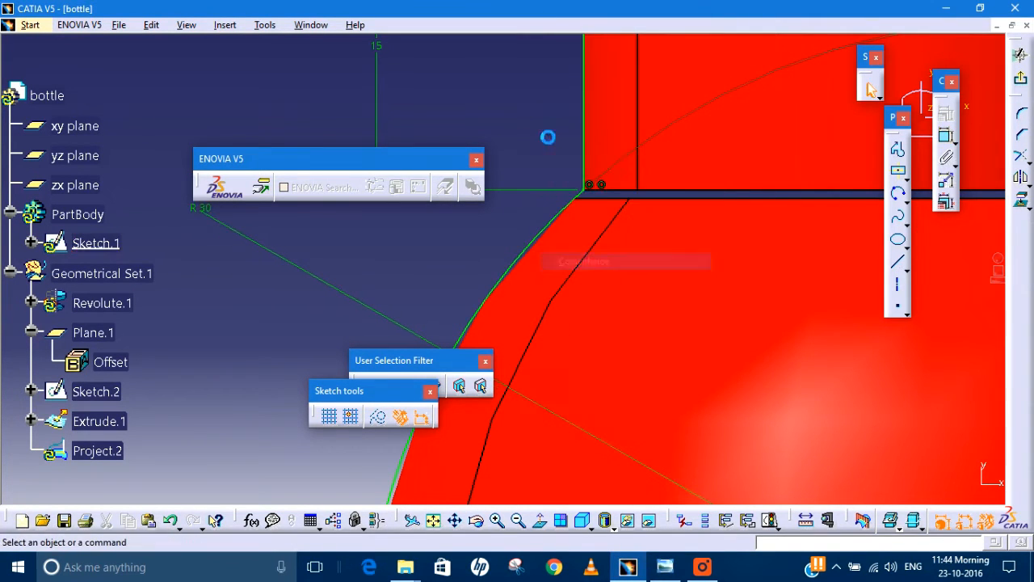
left_click(1020, 77)
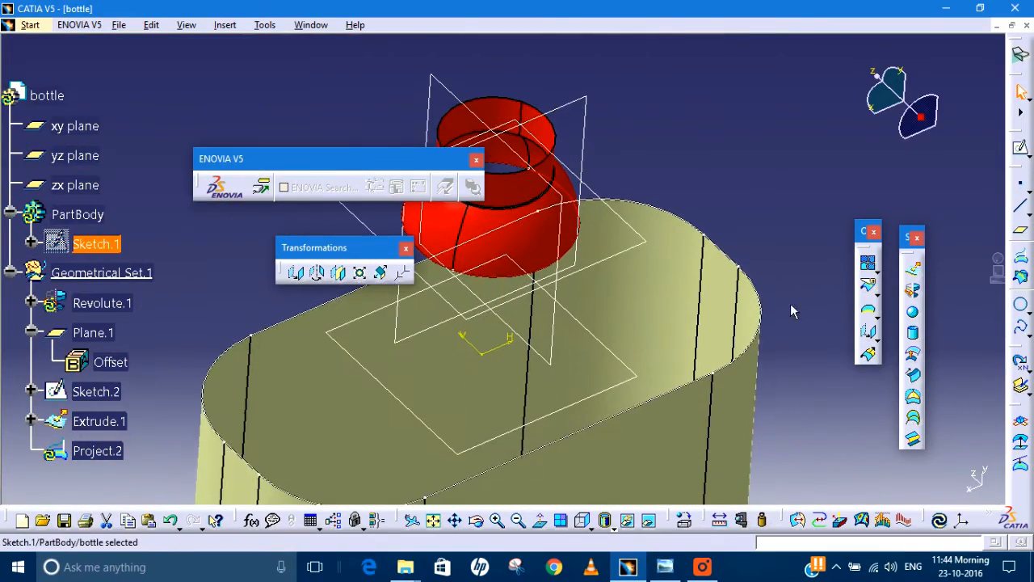
left_click(939, 524)
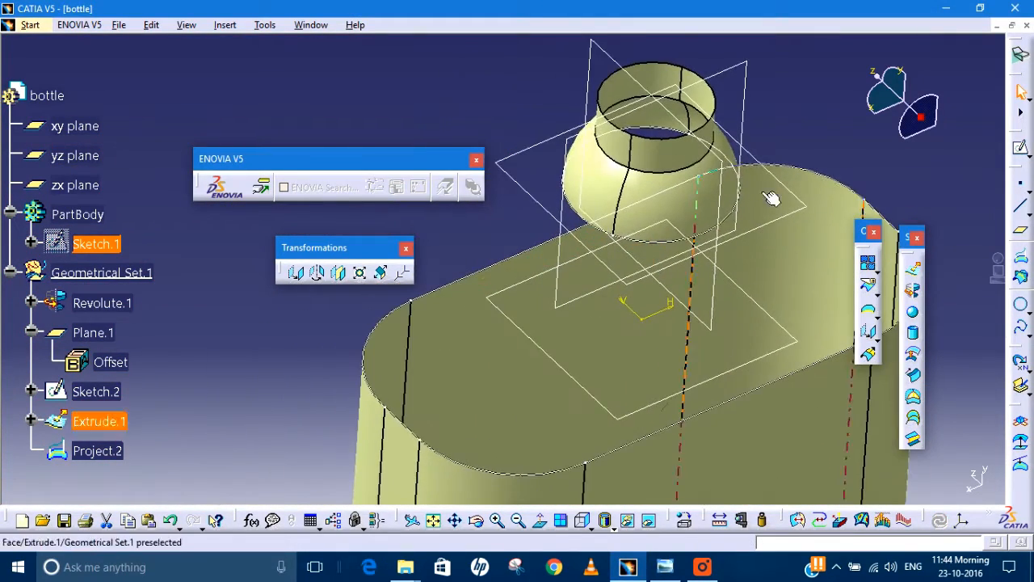
middle_click_drag(730, 197, 758, 197)
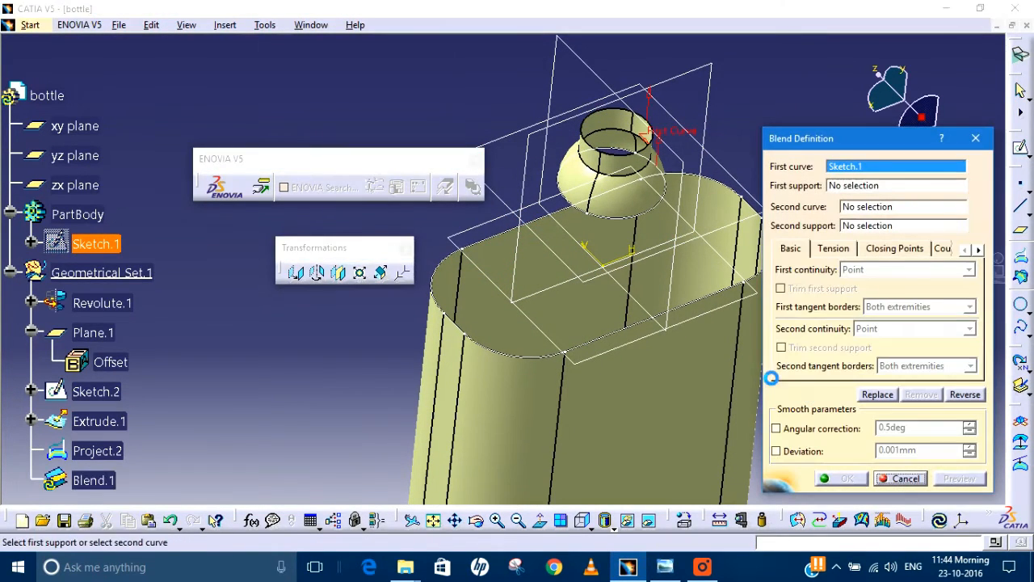
left_click(715, 303)
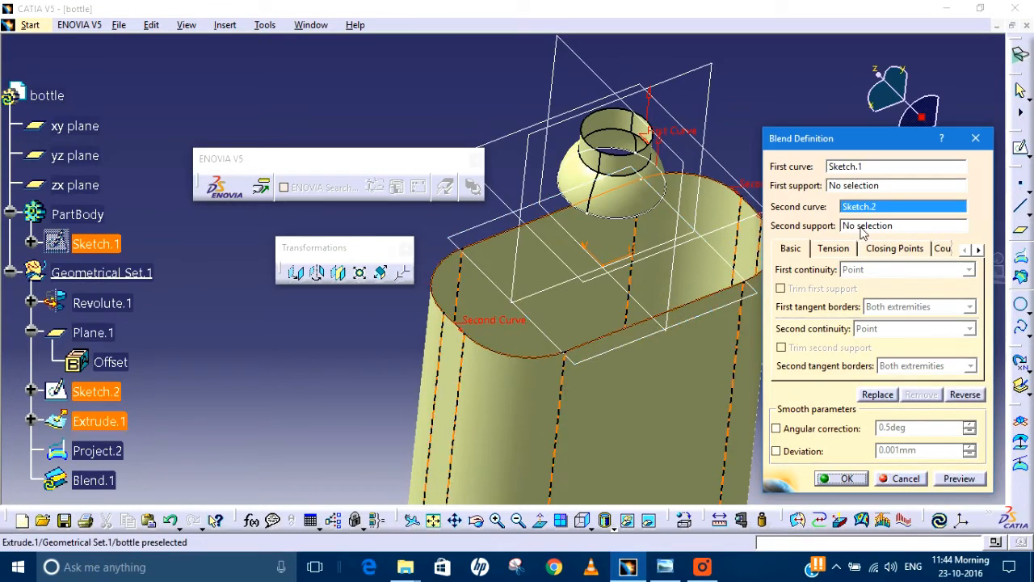
left_click(719, 366)
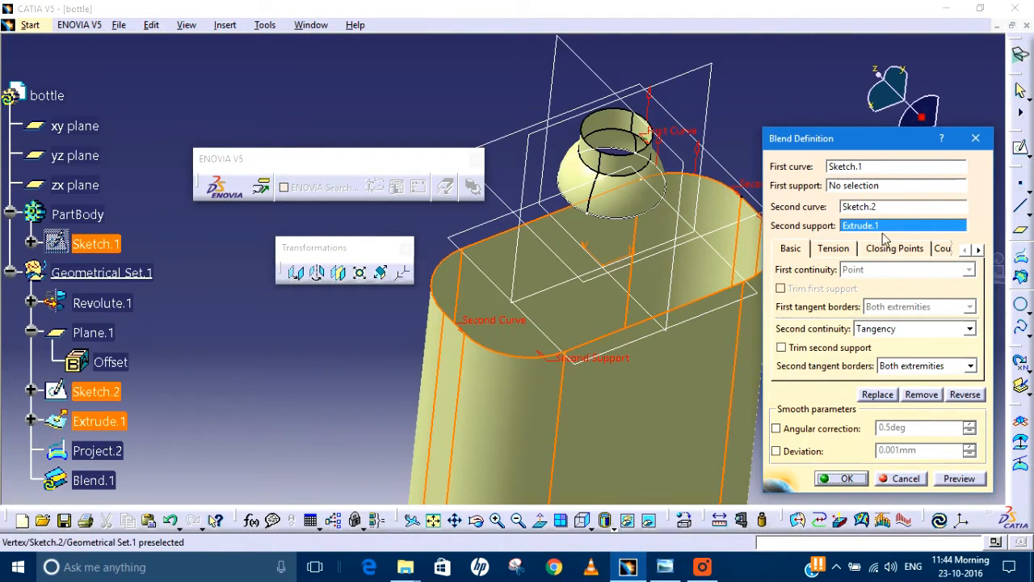
left_click(886, 480)
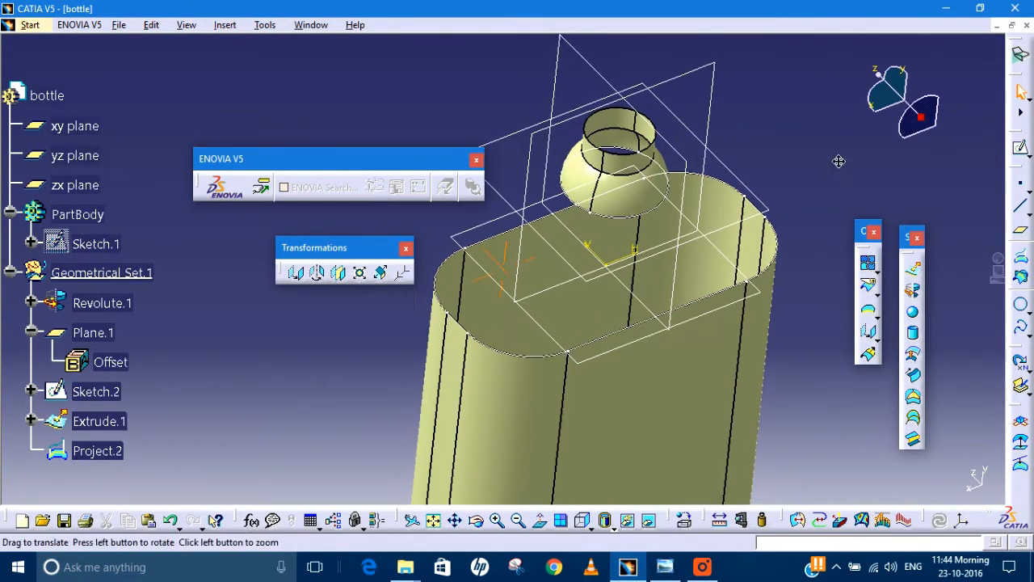
- Define a Blend surface from Project.2 with support Revolute.1 to Sketch.2 with support Extrude.1
middle_click_drag(839, 162, 839, 125)
left_click(916, 441)
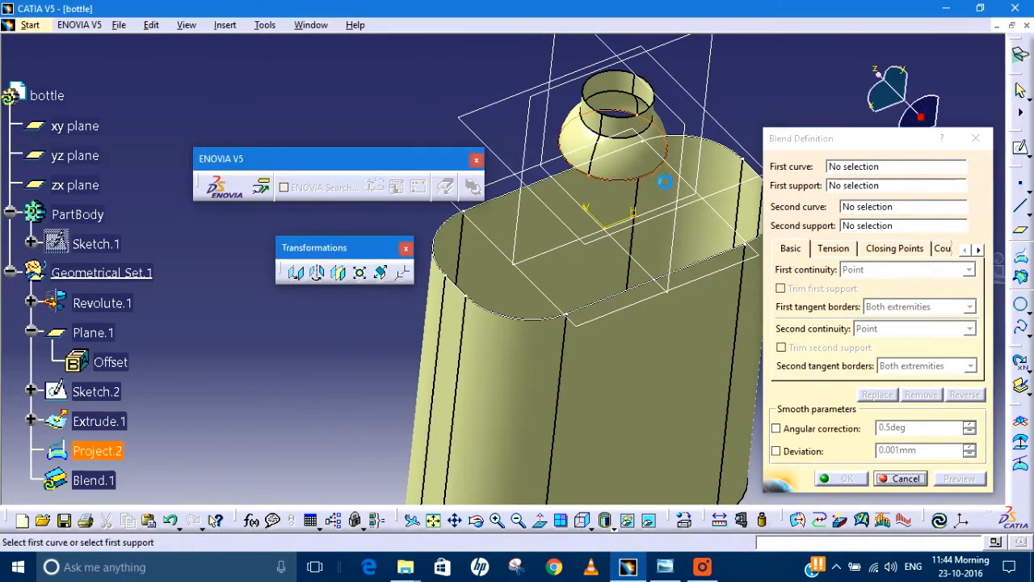
left_click(657, 172)
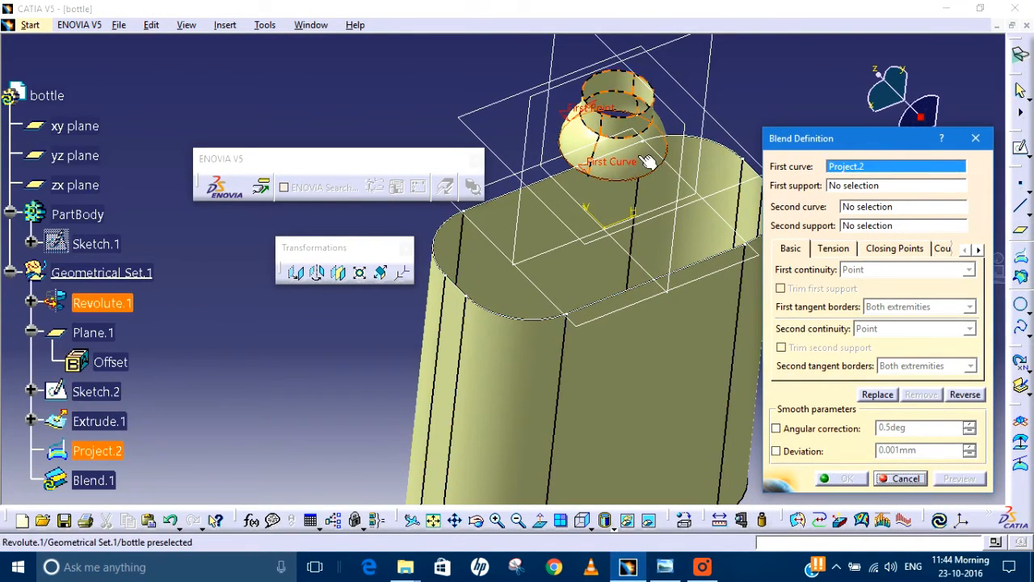
left_click(627, 138)
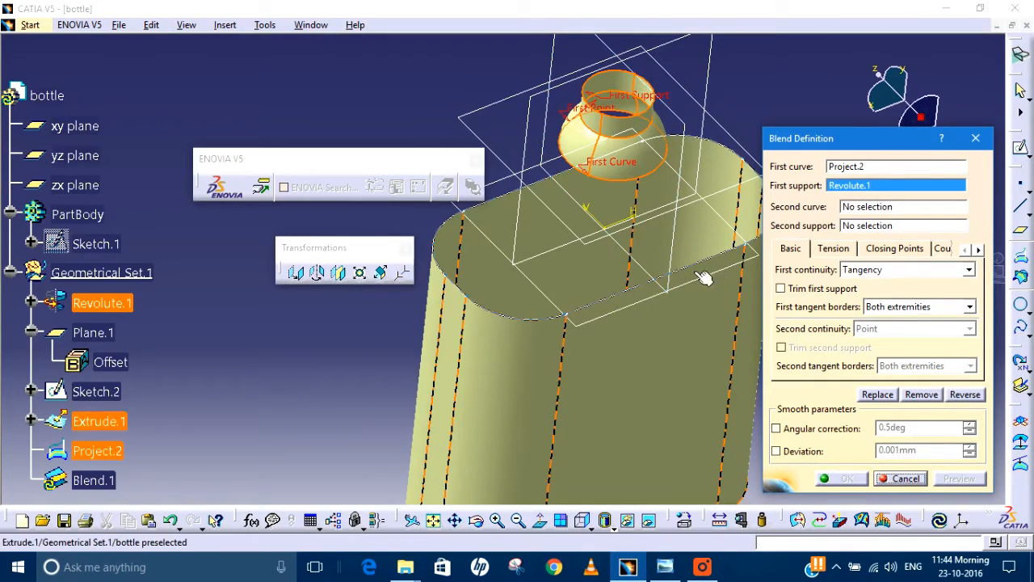
left_click(710, 267)
left_click(696, 363)
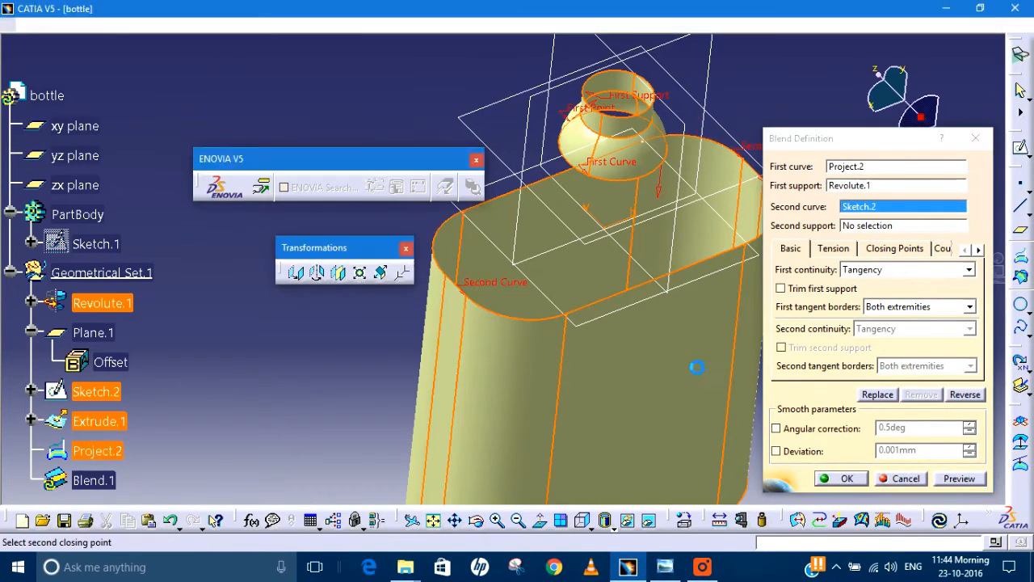
- Preview the blend and examine from above how the surface runs between the neck circle and the body profile
left_click(974, 480)
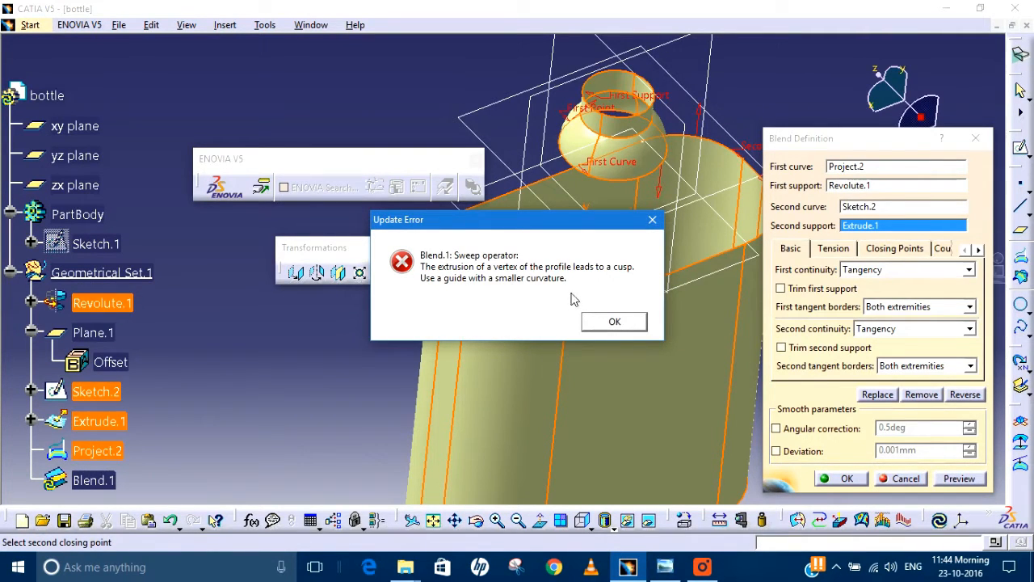
left_click(614, 322)
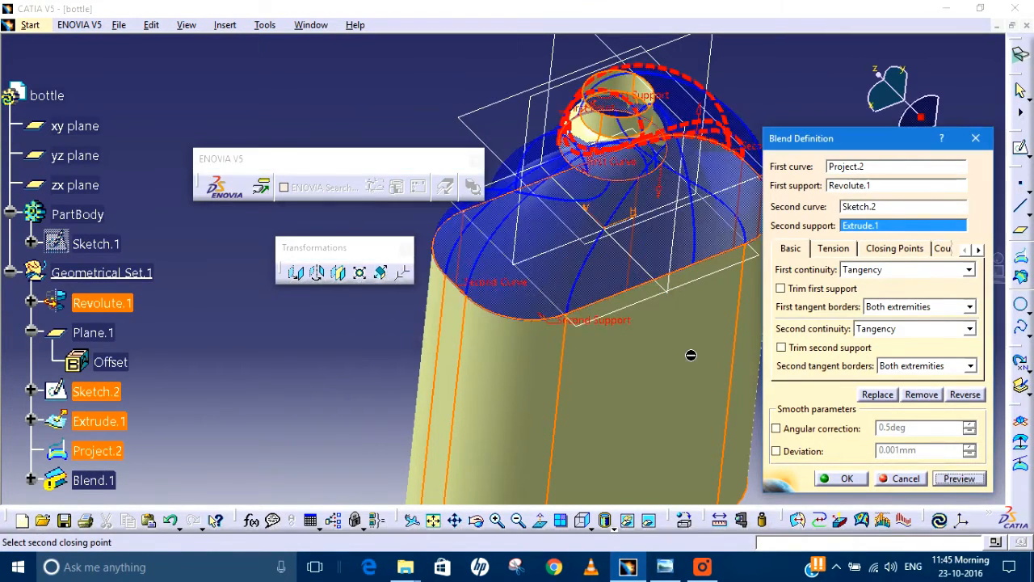
middle_click_drag(620, 304, 538, 445)
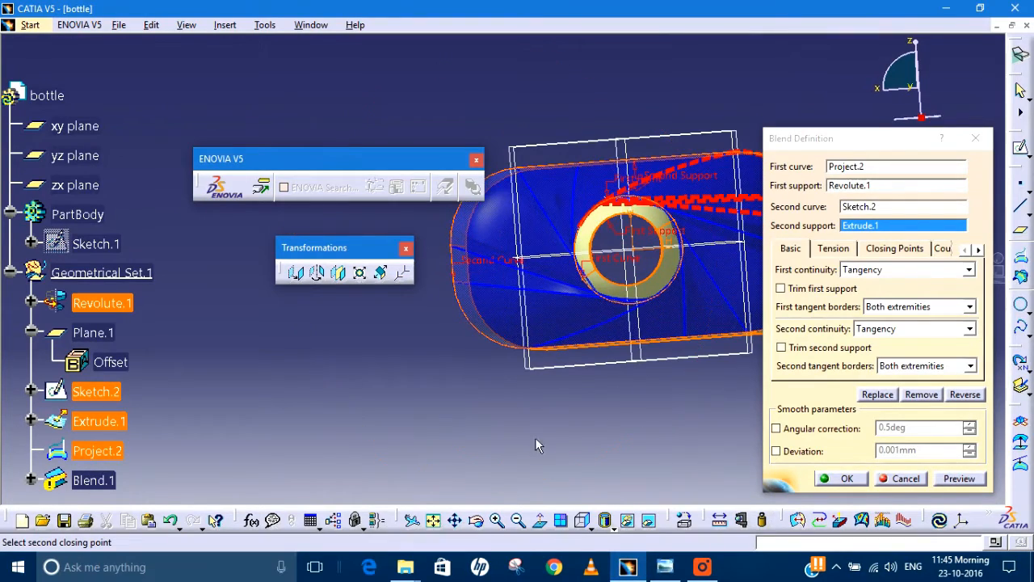
left_click(581, 526)
middle_click_drag(634, 404, 557, 418)
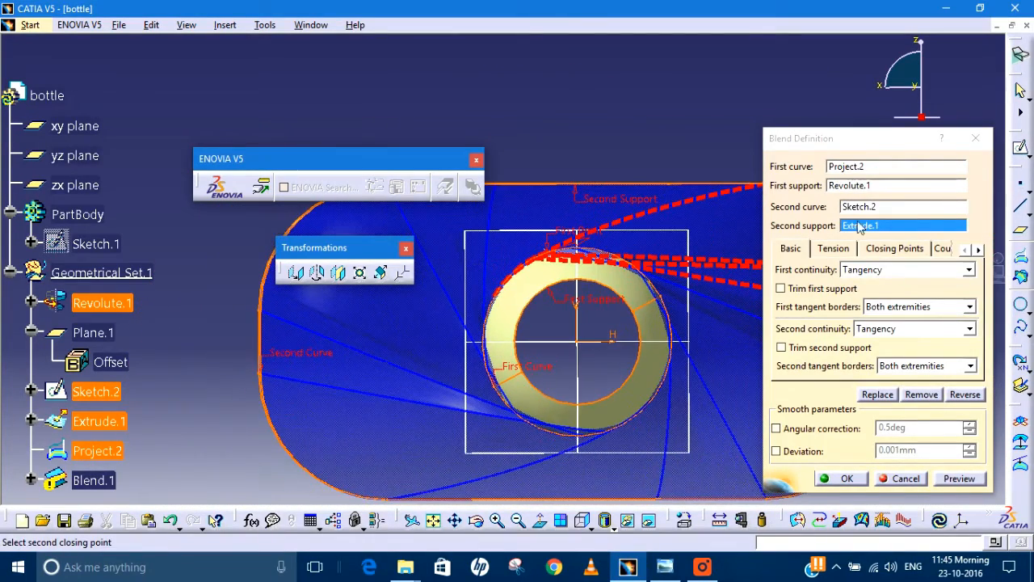
- Create a point on the neck's projected circle where the yz plane crosses it, at a curve distance of 9.367 mm
left_click(1021, 185)
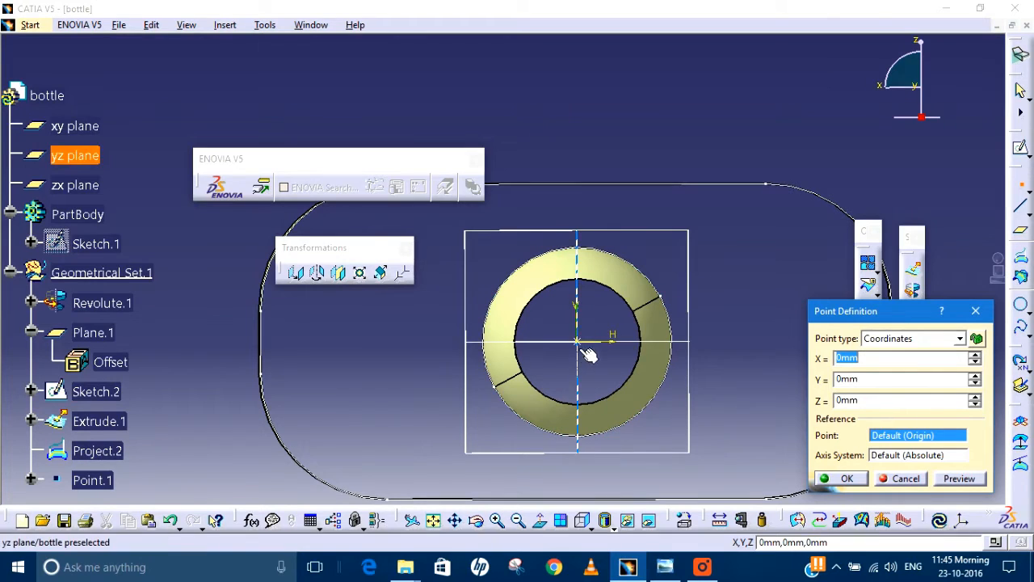
left_click(588, 257)
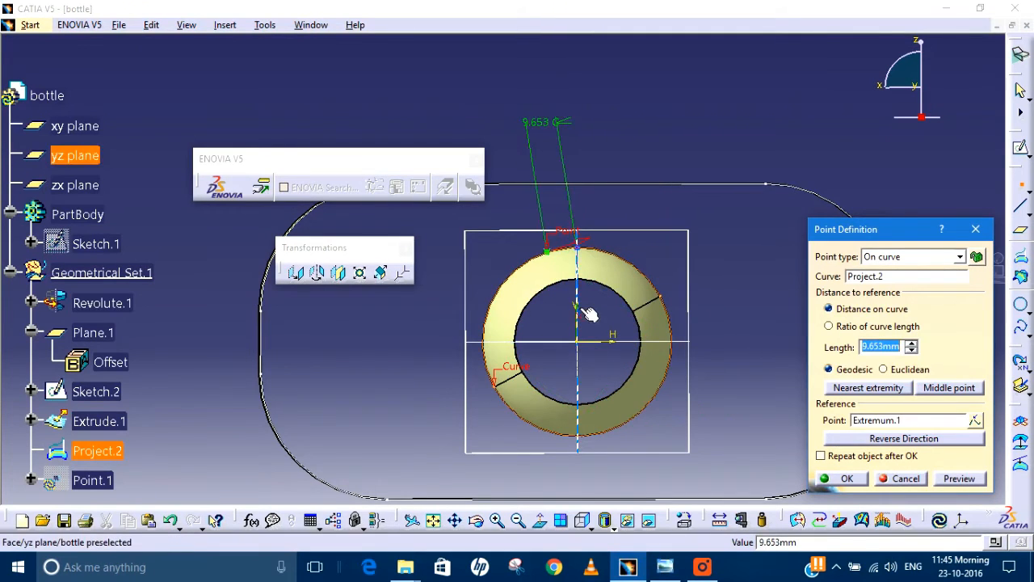
left_click(587, 257)
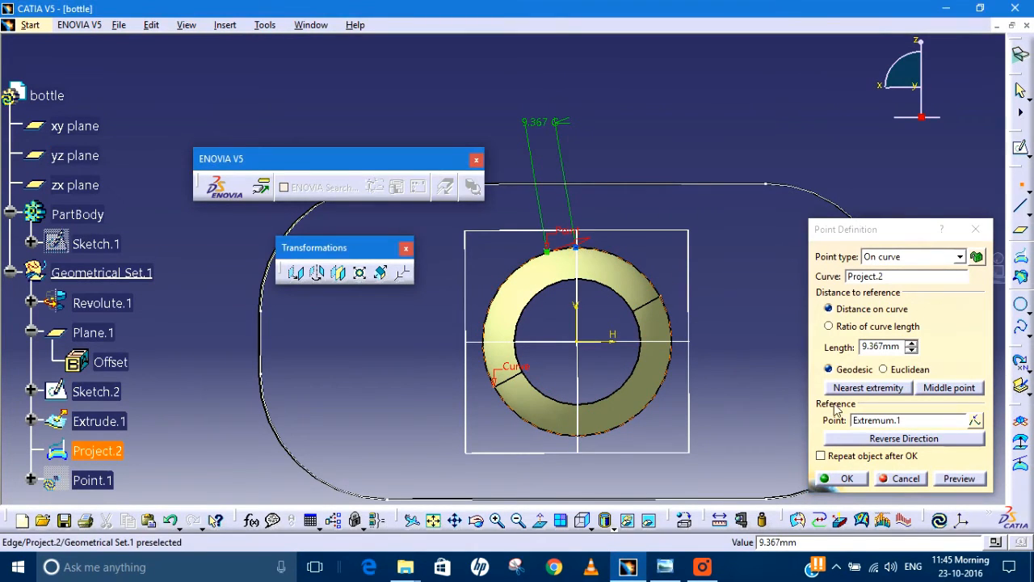
left_click(845, 478)
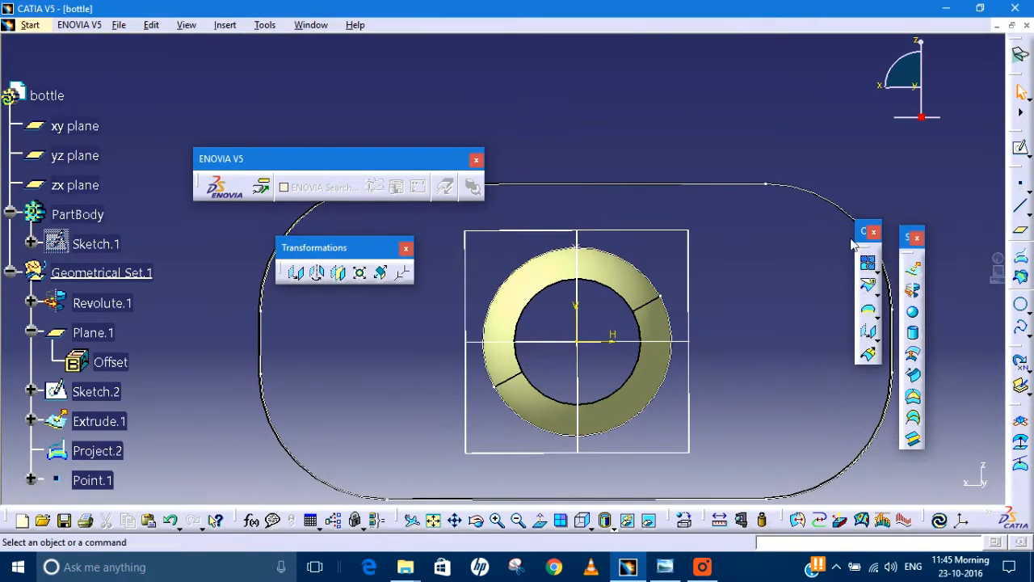
- Create a point on Sketch.2's long straight edge in line with the neck point, at a curve distance of 123.128 mm
left_click(586, 258)
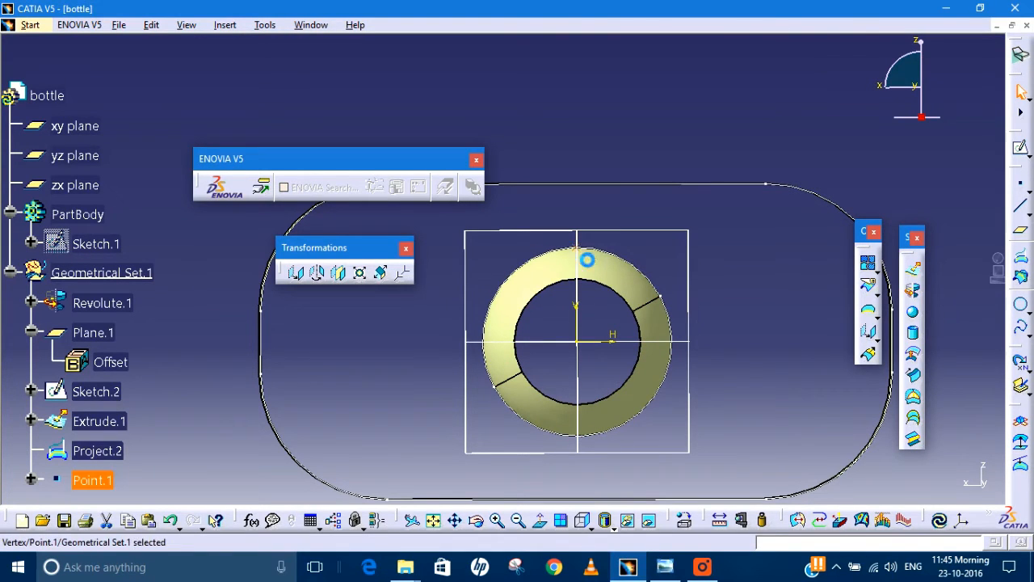
left_click(698, 239)
middle_click_drag(700, 239, 701, 244)
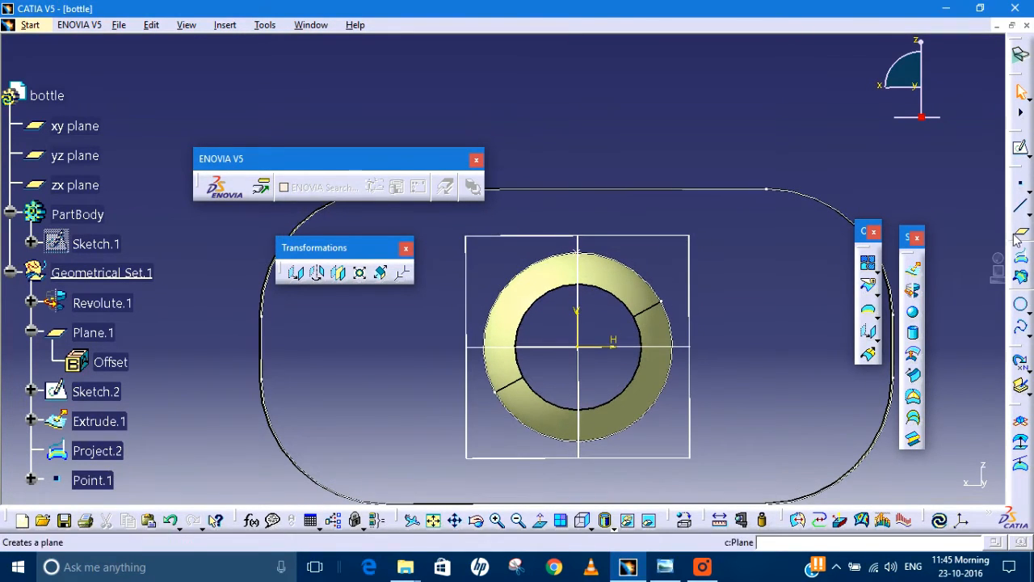
left_click(1020, 184)
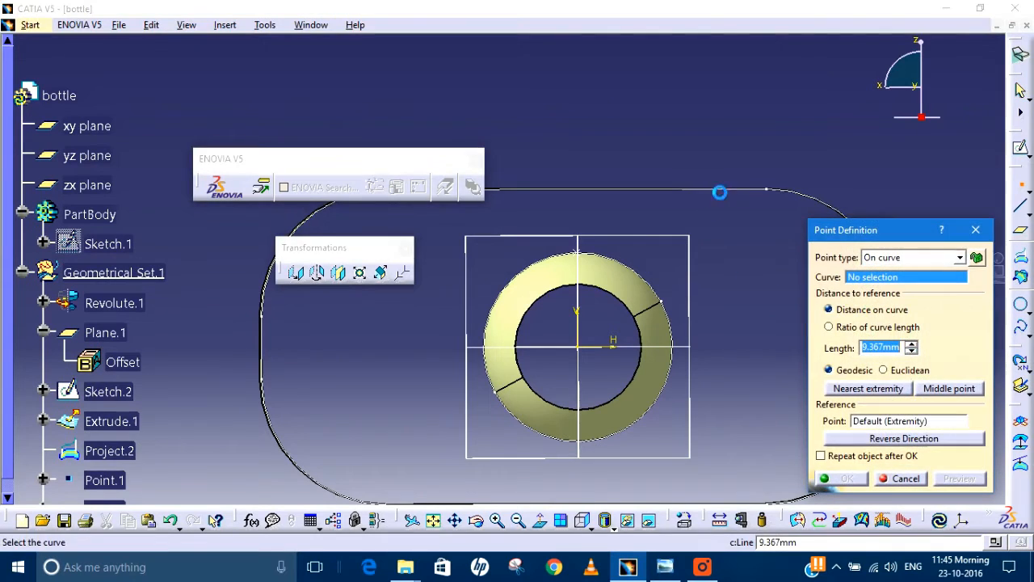
left_click(584, 194)
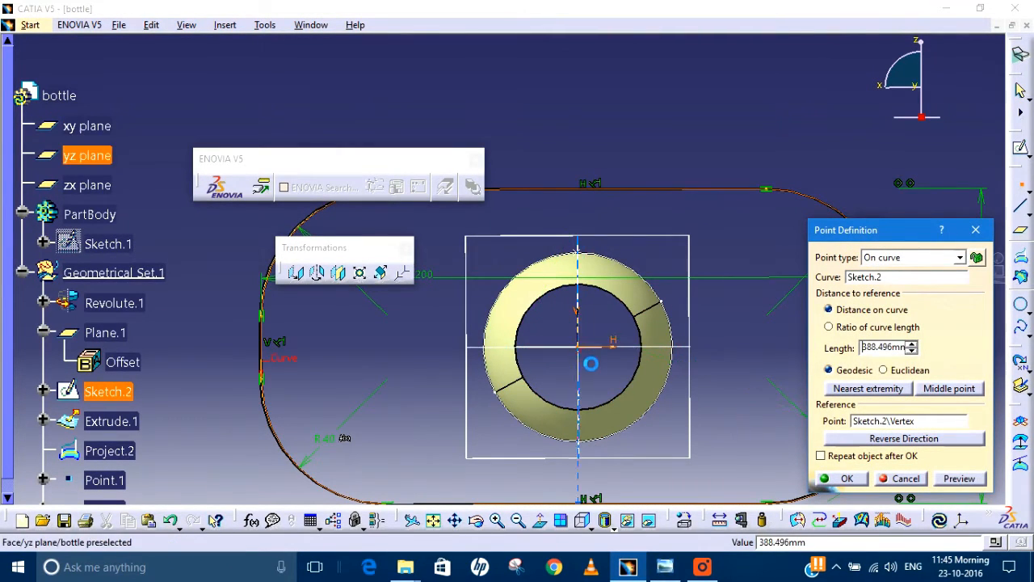
left_click(576, 192)
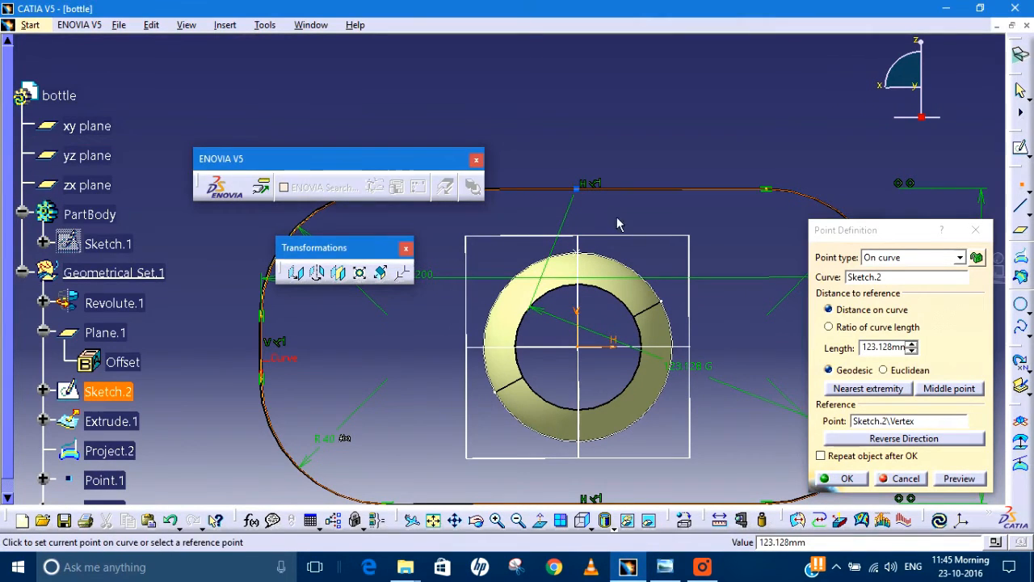
left_click(848, 478)
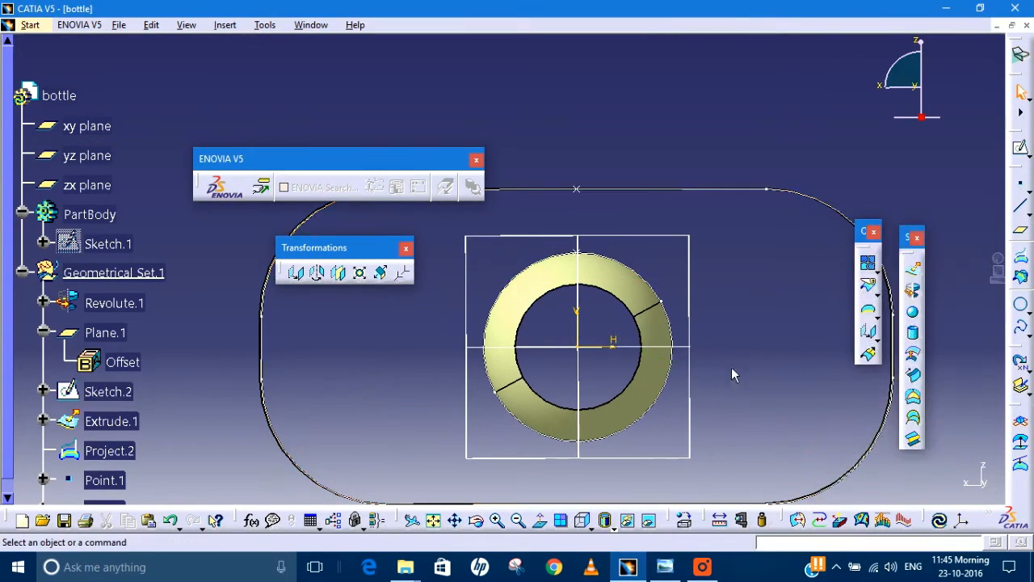
- Start a new Blend surface with Sketch.2 as the first curve and Project.2 as the second curve
middle_click_drag(699, 259, 714, 232)
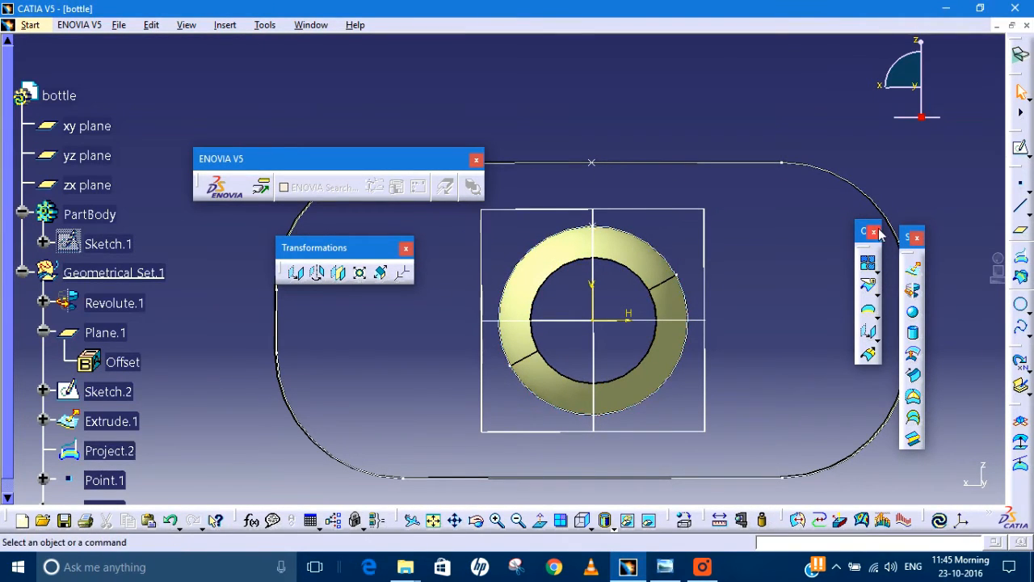
middle_click_drag(790, 398, 710, 286)
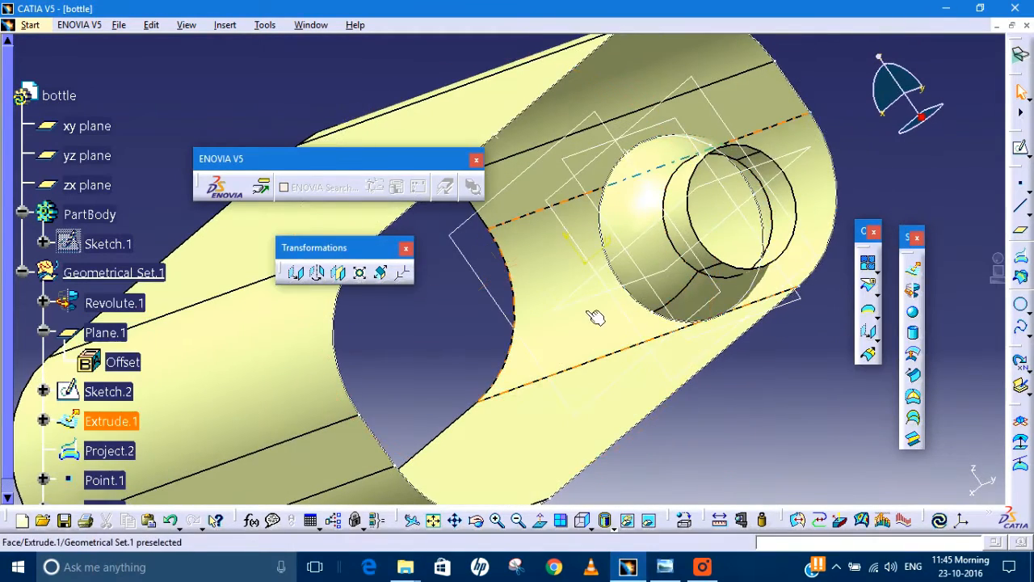
middle_click_drag(596, 316, 635, 291)
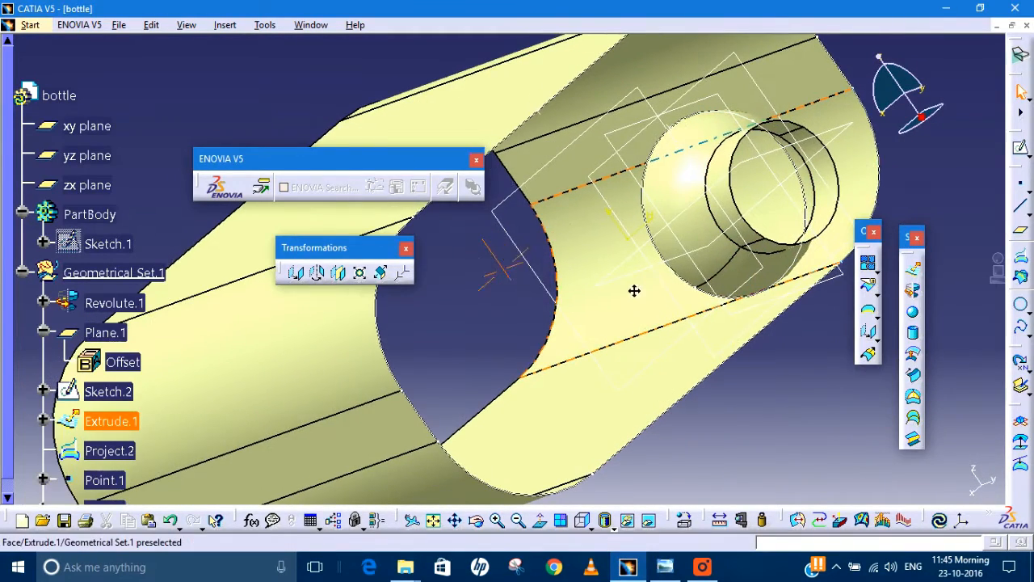
left_click(914, 438)
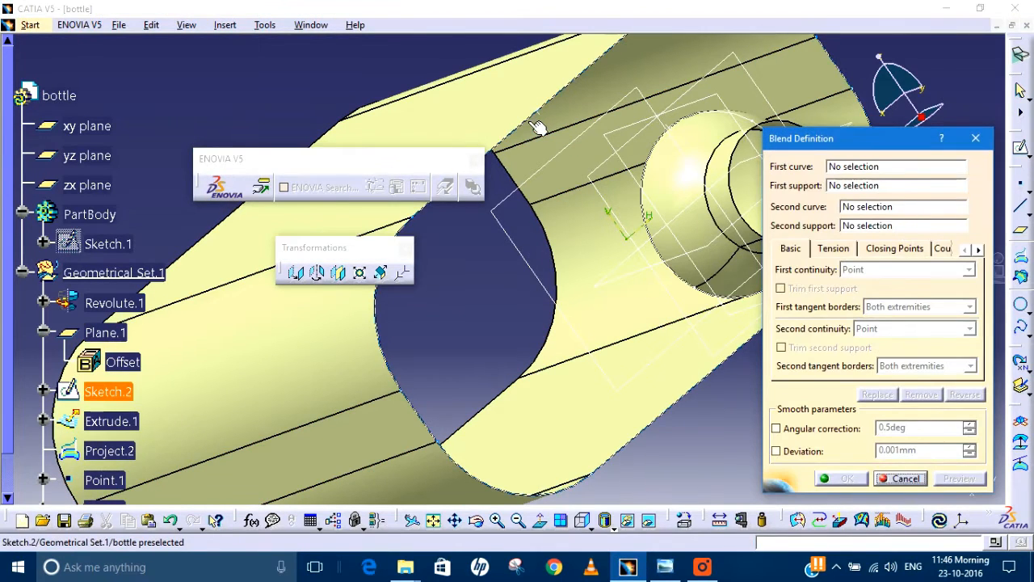
left_click(536, 120)
left_click(655, 226)
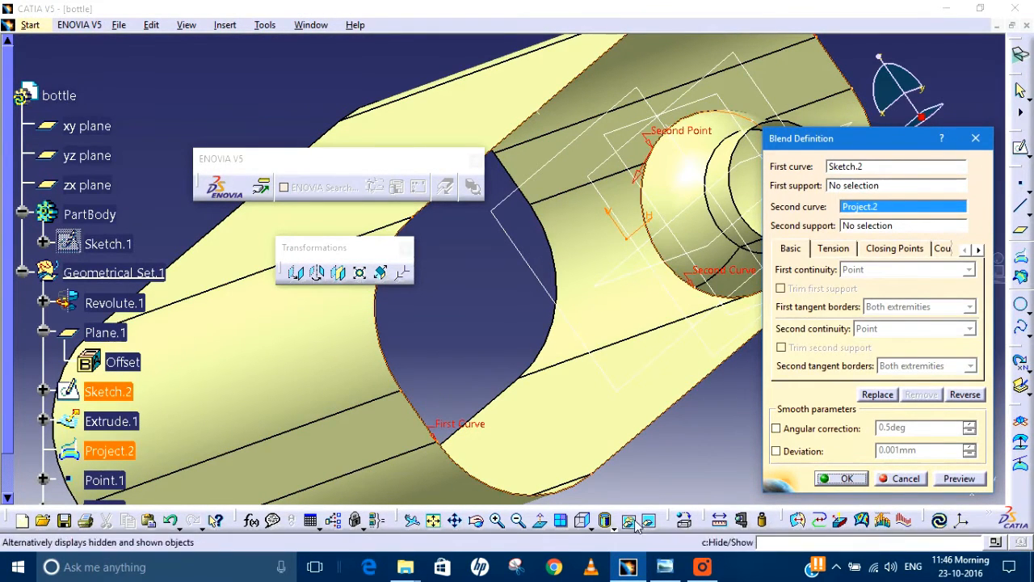
- Replace the blend's second closing point with Point.1 on the neck circle, working from a view along the bottle's axis
left_click(591, 528)
left_click_drag(591, 527, 596, 471)
middle_click_drag(626, 386, 573, 418)
left_click(579, 383)
middle_click_drag(494, 405, 413, 453)
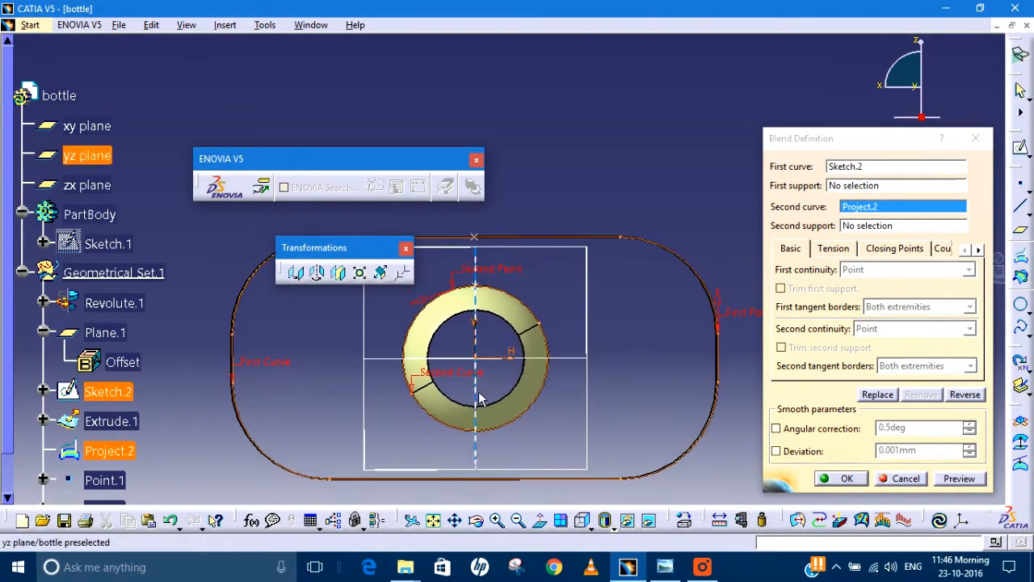
scroll(596, 292, "down", 1)
scroll(596, 292, "down", 1)
middle_click_drag(610, 317, 643, 327)
left_click(619, 318)
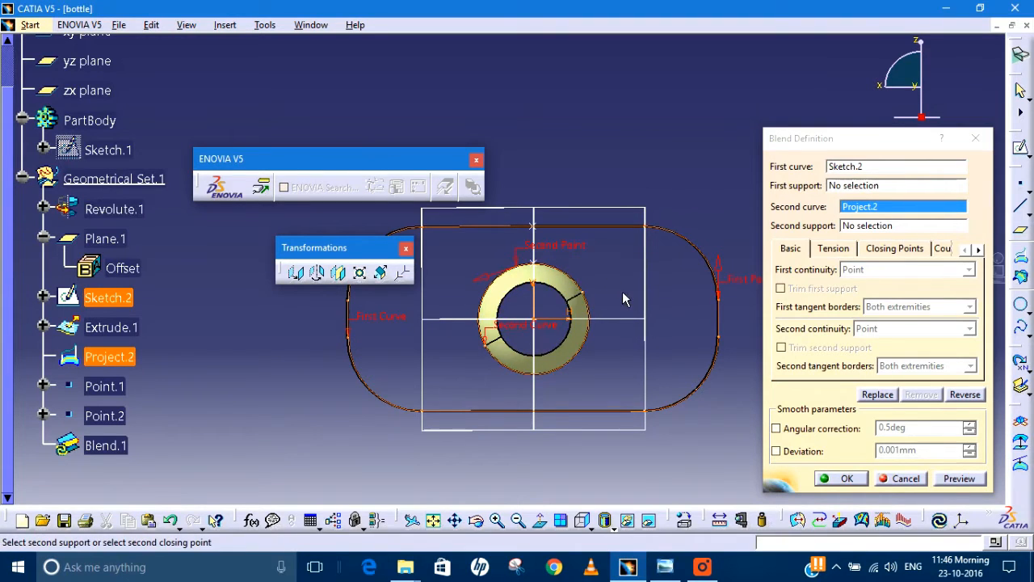
middle_click_drag(633, 304, 633, 297)
right_click(582, 256)
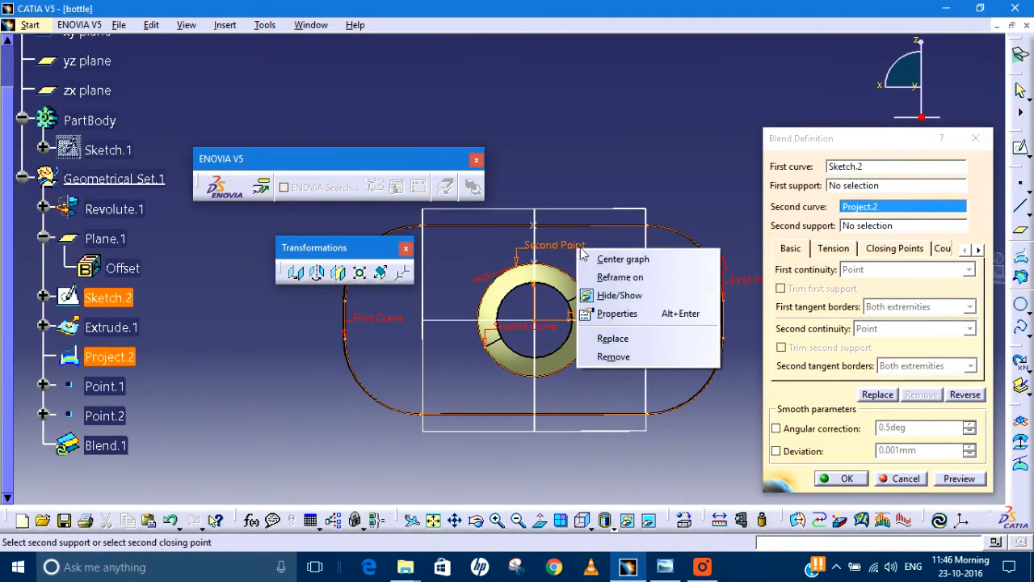
left_click(625, 338)
left_click(547, 276)
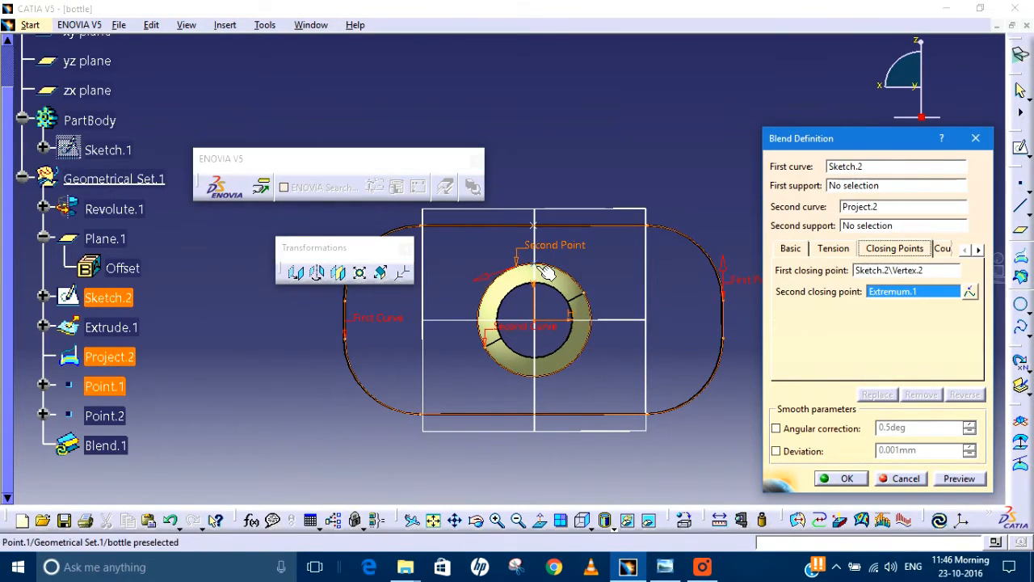
- Replace the blend's first closing point with Point.2 on the body profile's long straight edge
right_click(745, 290)
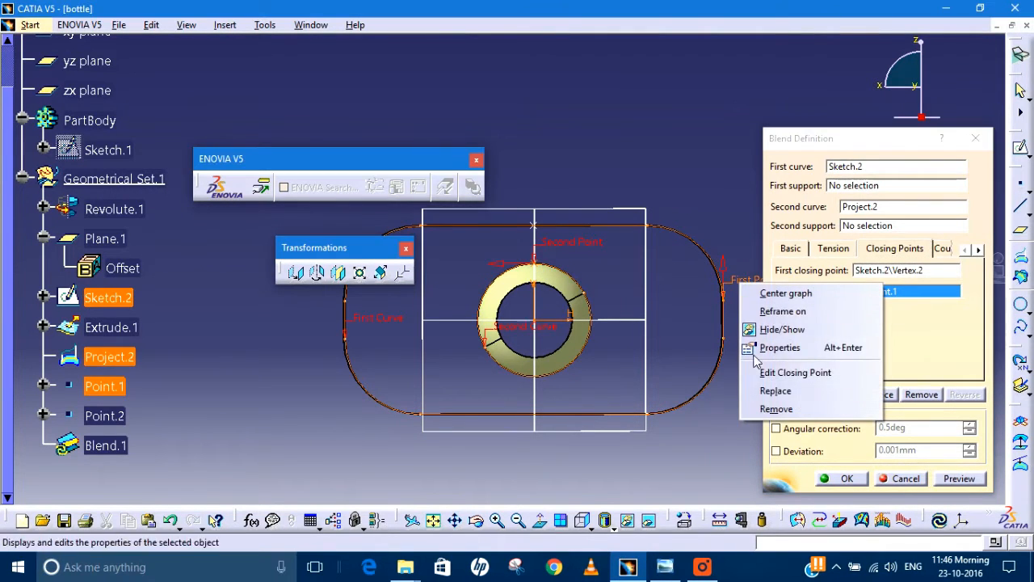
left_click(773, 390)
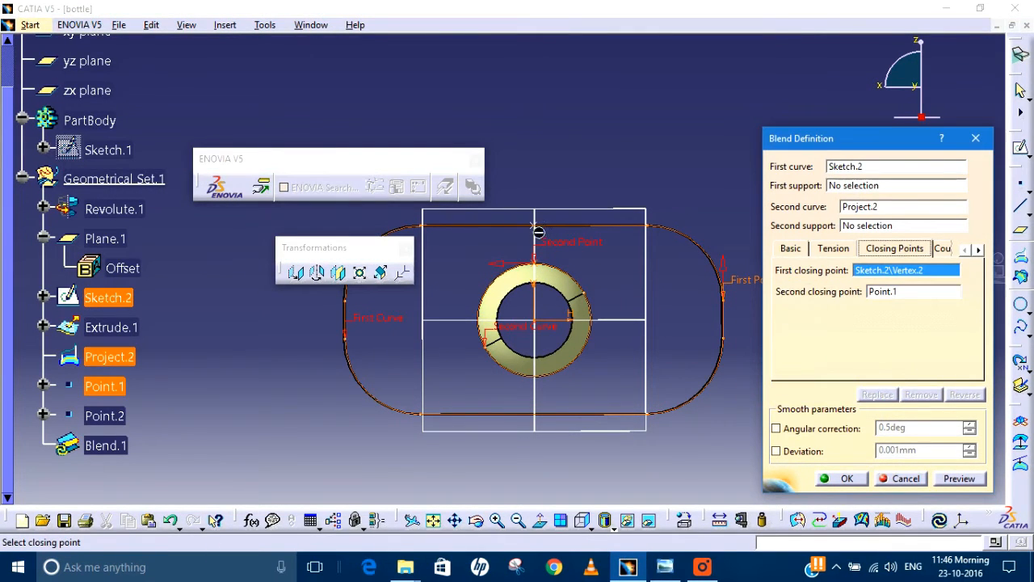
left_click(546, 231)
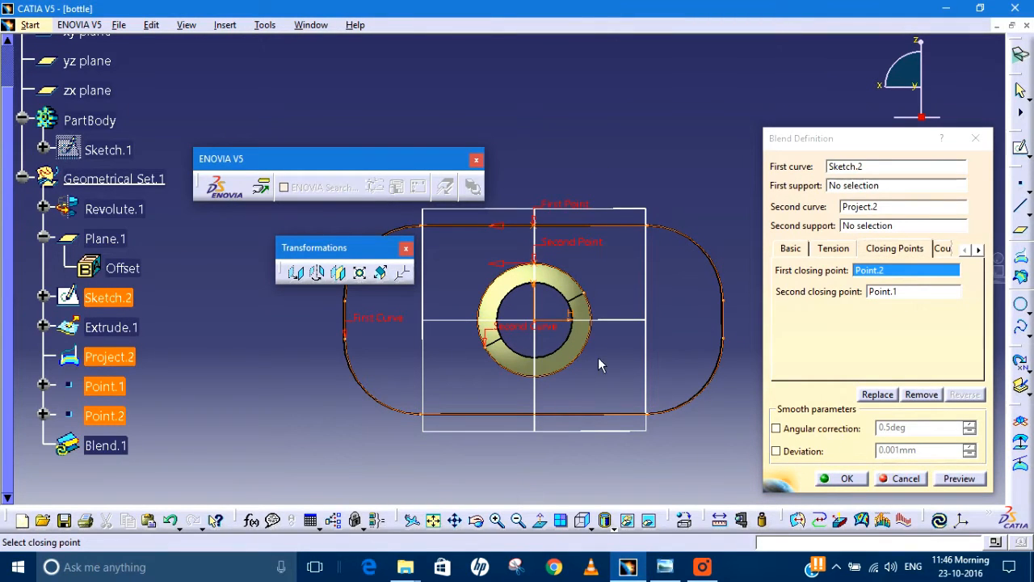
- Set Extrude.1 as the blend's first support and Revolute.1 as the second, preview the surface and create it
middle_click_drag(598, 365, 661, 221)
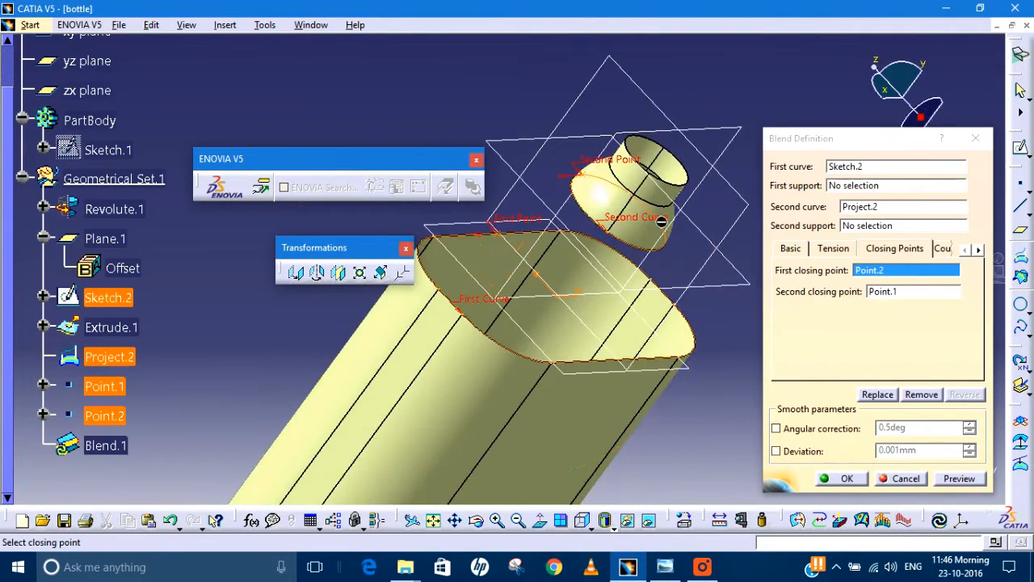
middle_click_drag(643, 347, 693, 282)
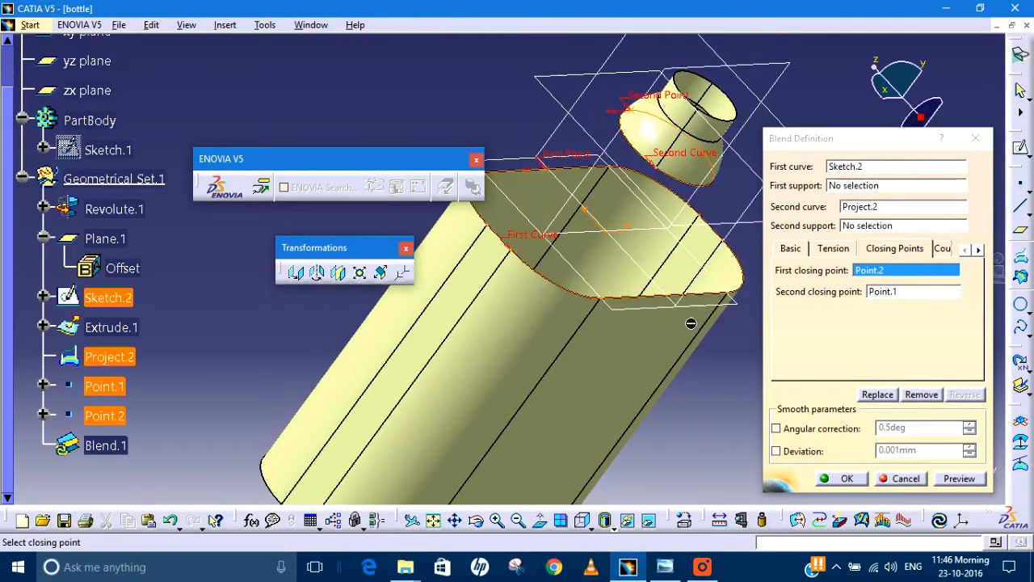
left_click(878, 190)
left_click(628, 358)
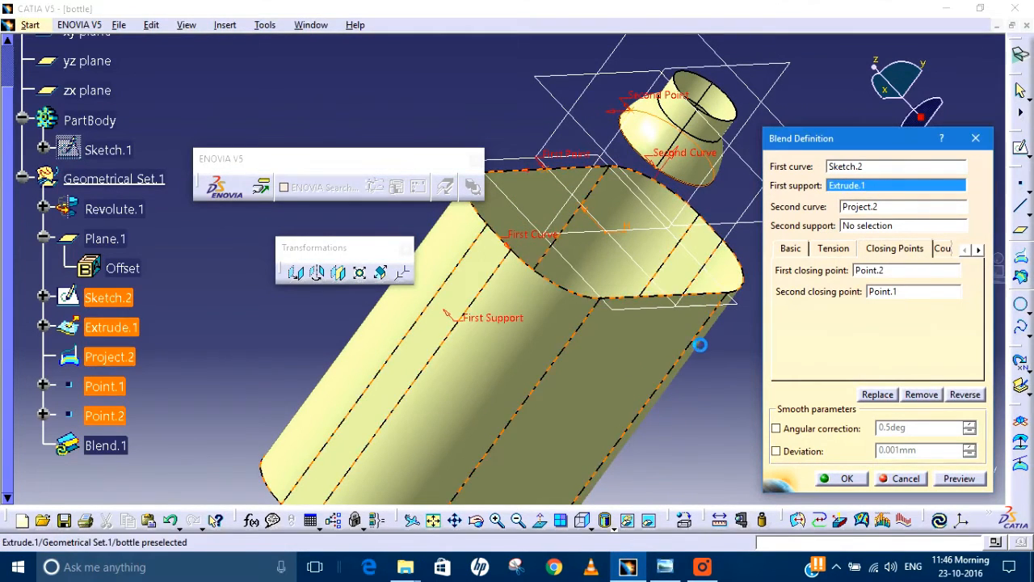
left_click(719, 176)
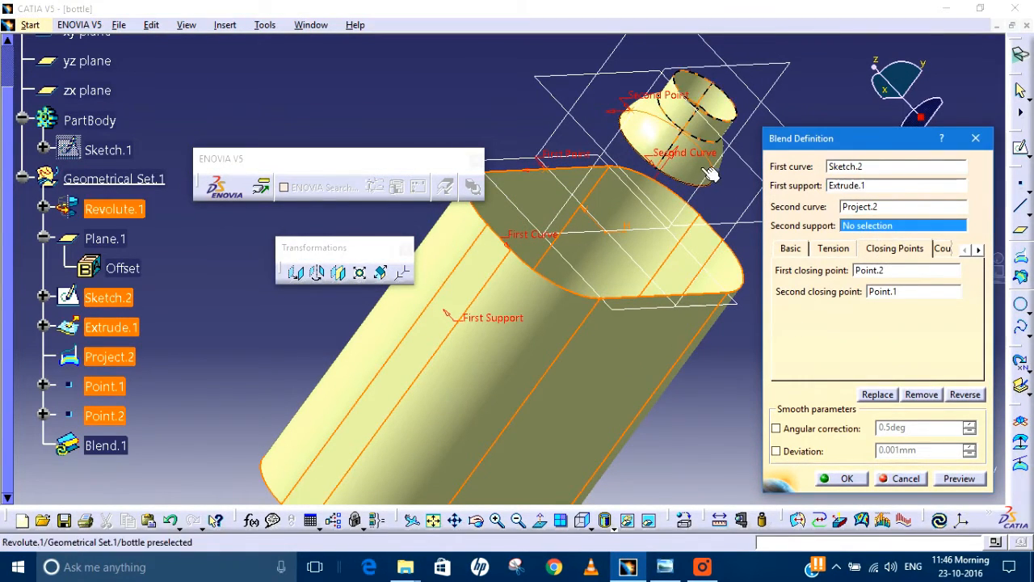
left_click(948, 482)
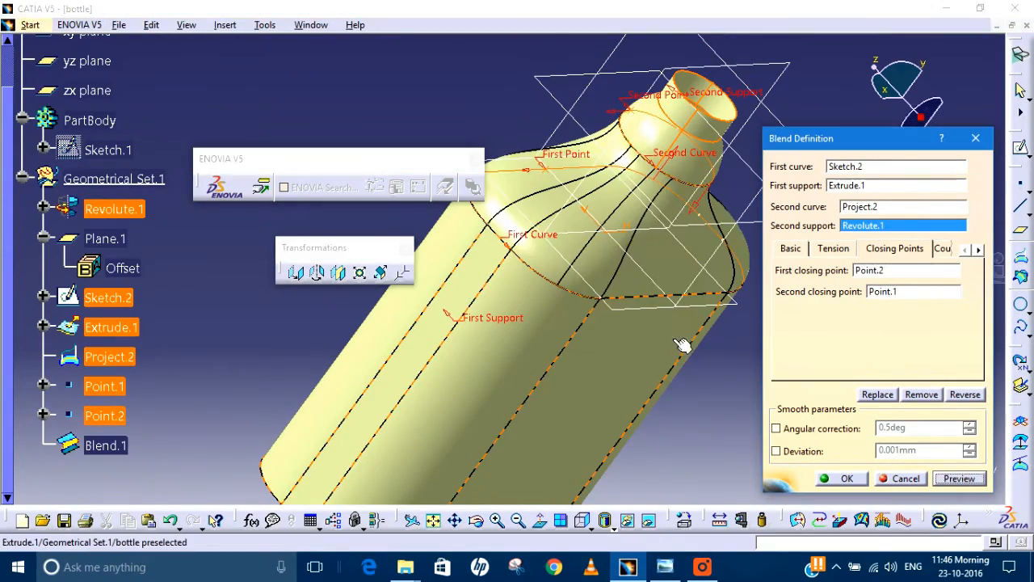
middle_click_drag(681, 345, 614, 379)
left_click(840, 478)
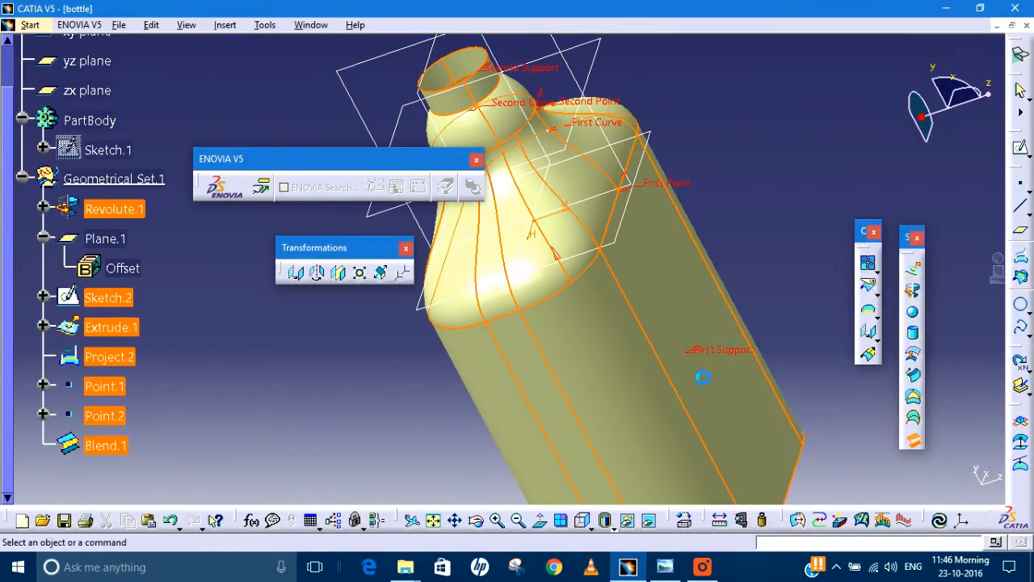
- Examine the open base of the body and consult the bottle drawing in Windows Photo Viewer for the curved base's dimensions
middle_click_drag(695, 206, 542, 257)
middle_click_drag(649, 333, 713, 254)
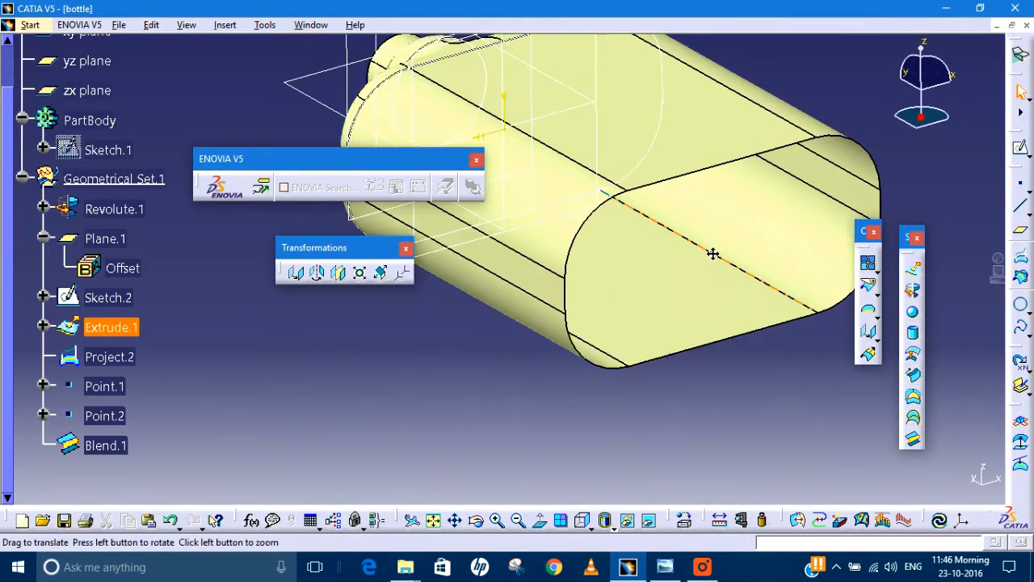
left_click(705, 567)
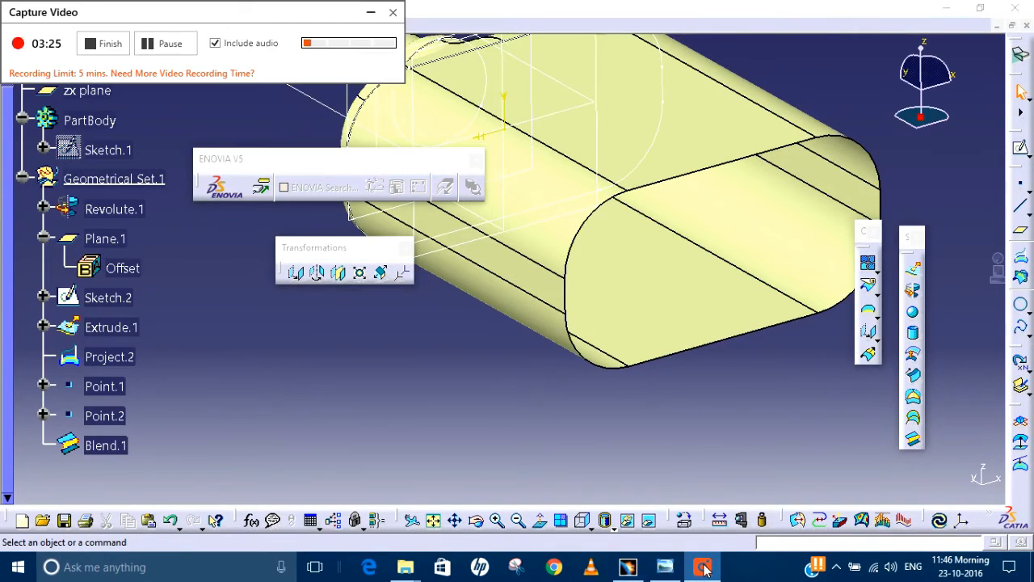
left_click(368, 13)
mouse_move(676, 370)
middle_mouse_down()
mouse_move(673, 393)
mouse_move(600, 300)
mouse_move(601, 205)
mouse_move(547, 321)
mouse_move(571, 127)
middle_mouse_up()
left_click(662, 565)
scroll(583, 363, "down", 3)
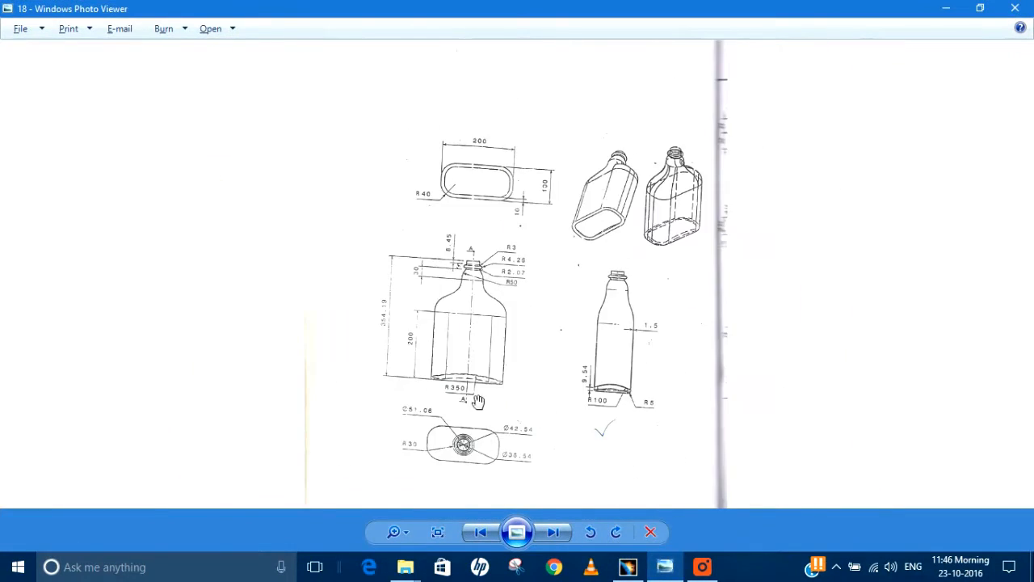
scroll(477, 400, "up", 3)
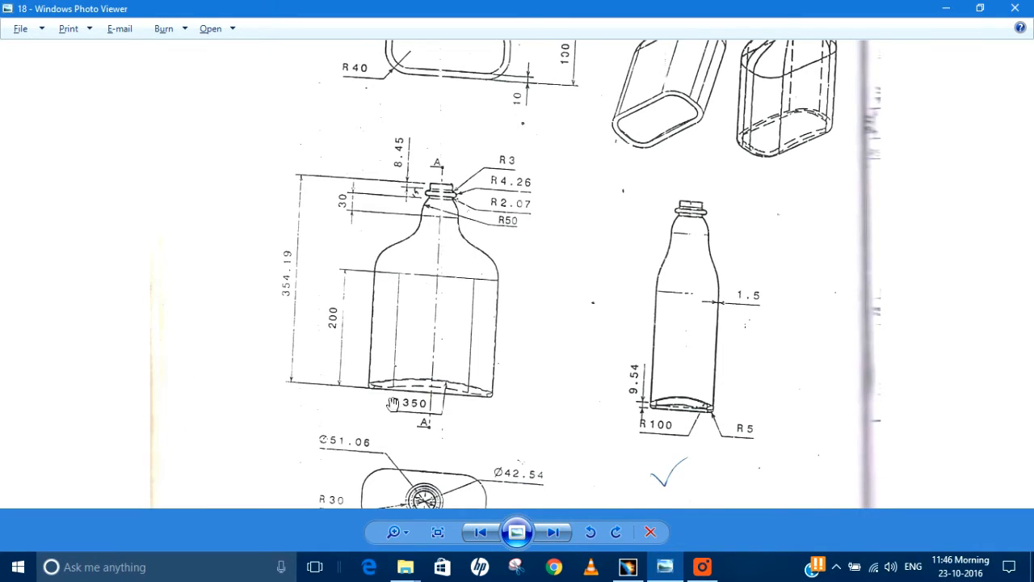
left_click(946, 8)
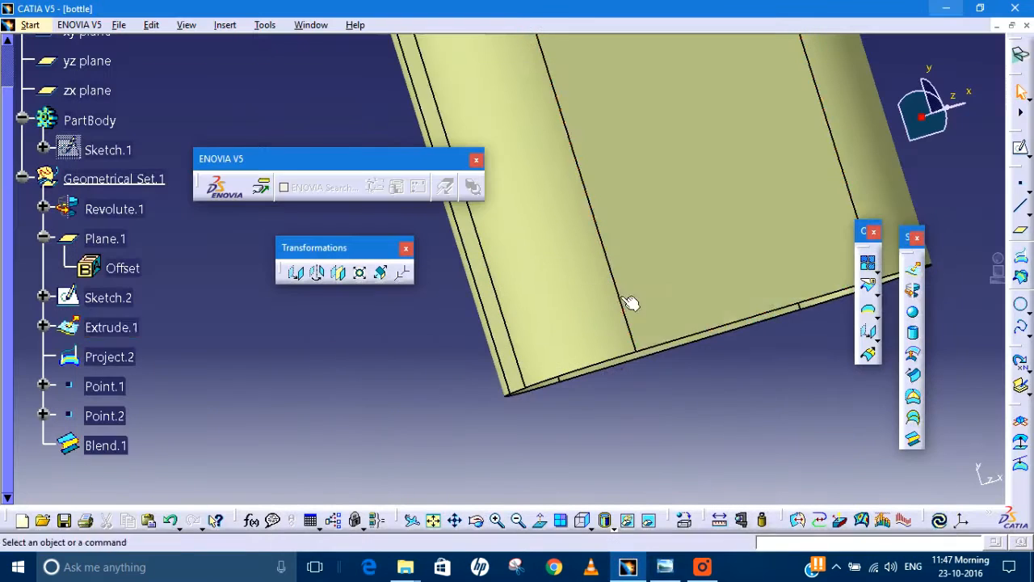
- Create a sketch on the xy plane and draw an upward-bulging three-point arc, radius about 267 mm, extending past both sides of the bottle's base
middle_click_drag(656, 296, 974, 302)
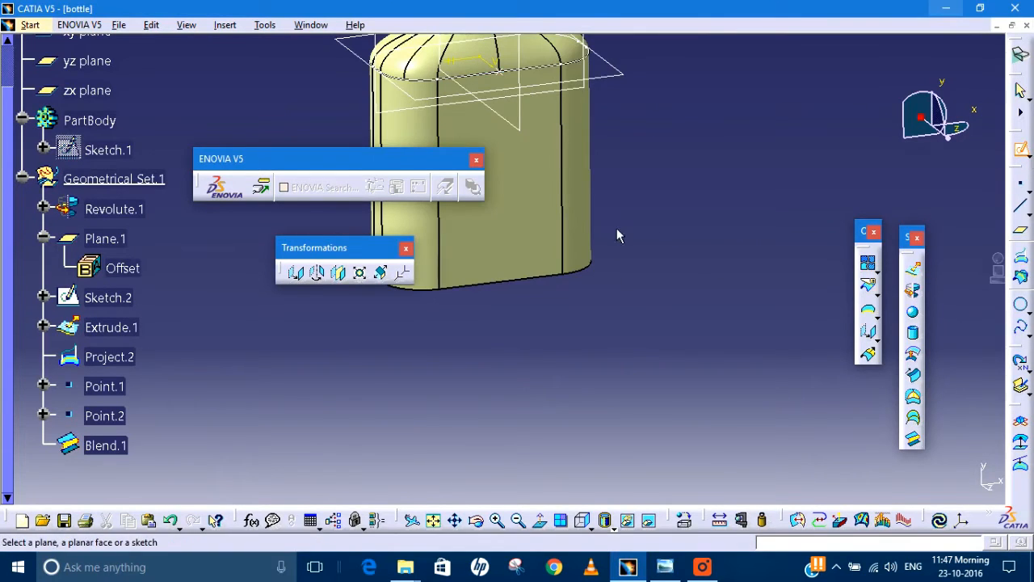
middle_click_drag(655, 228, 750, 367)
left_click(683, 123)
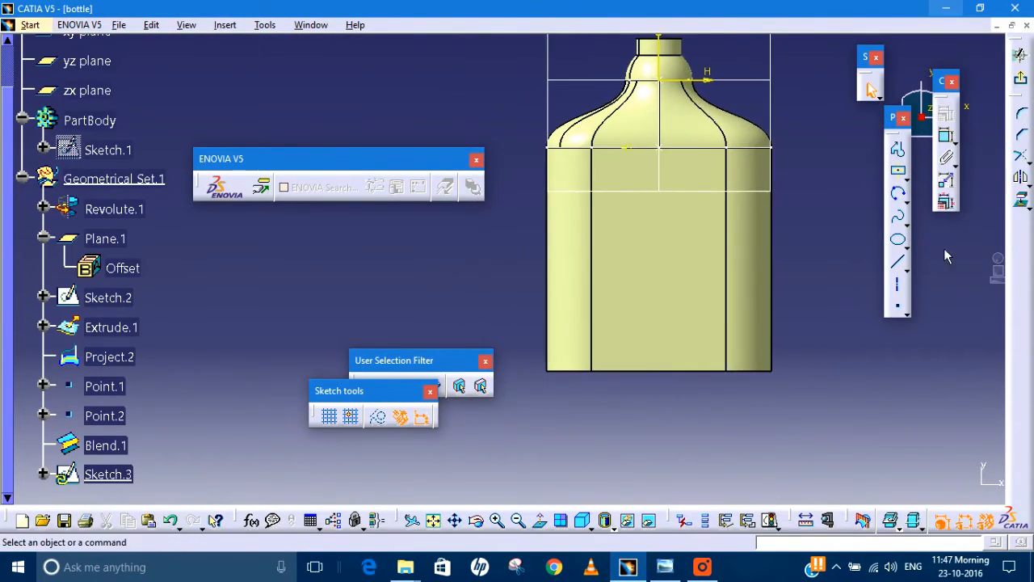
left_click(900, 199)
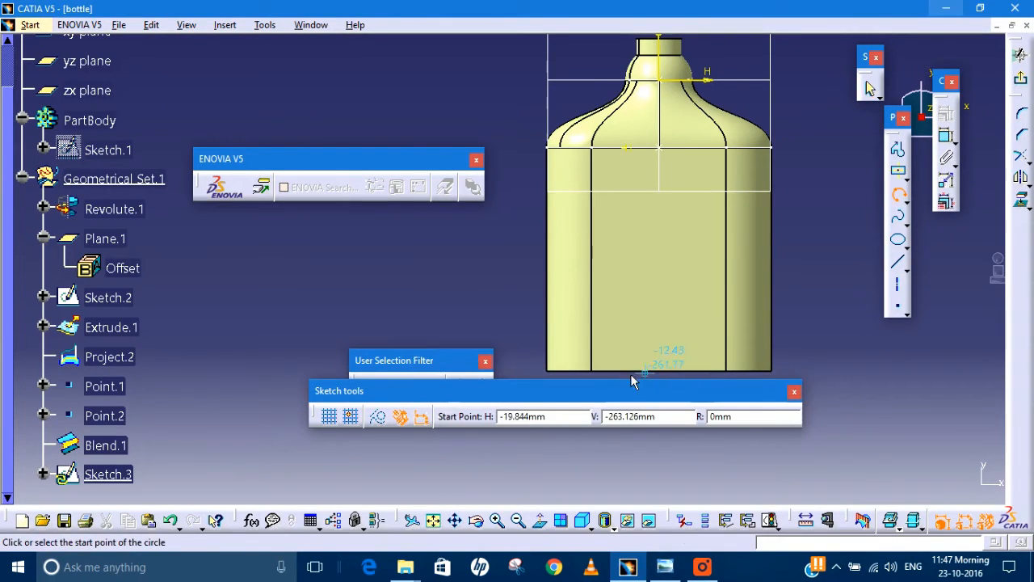
middle_click_drag(535, 327, 550, 218)
left_click(543, 291)
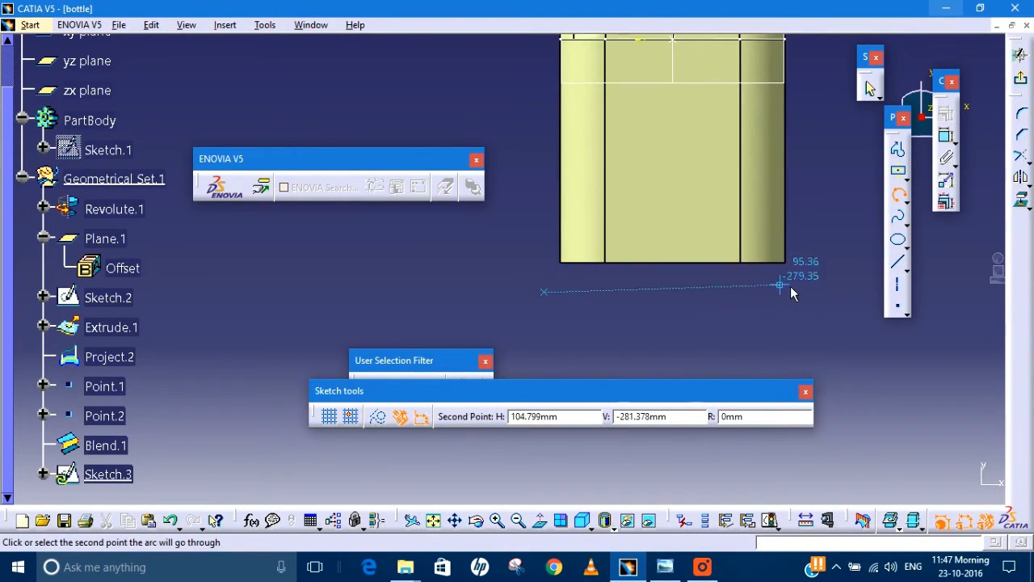
left_click(840, 298)
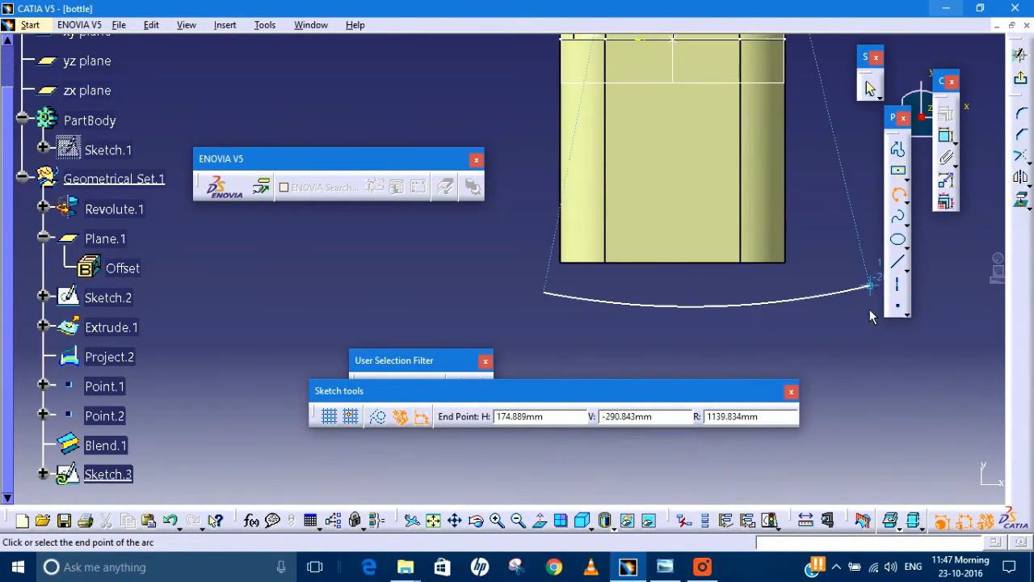
left_click(849, 311)
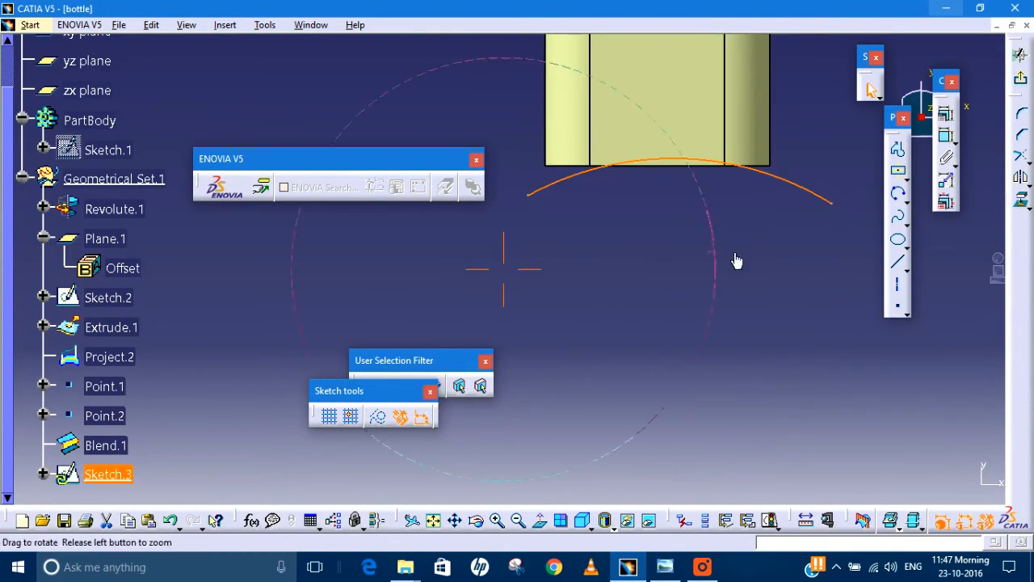
mouse_move(736, 261)
middle_mouse_down()
mouse_move(724, 333)
mouse_move(798, 335)
mouse_move(784, 353)
mouse_move(732, 311)
mouse_move(750, 353)
middle_mouse_up()
left_click(945, 135)
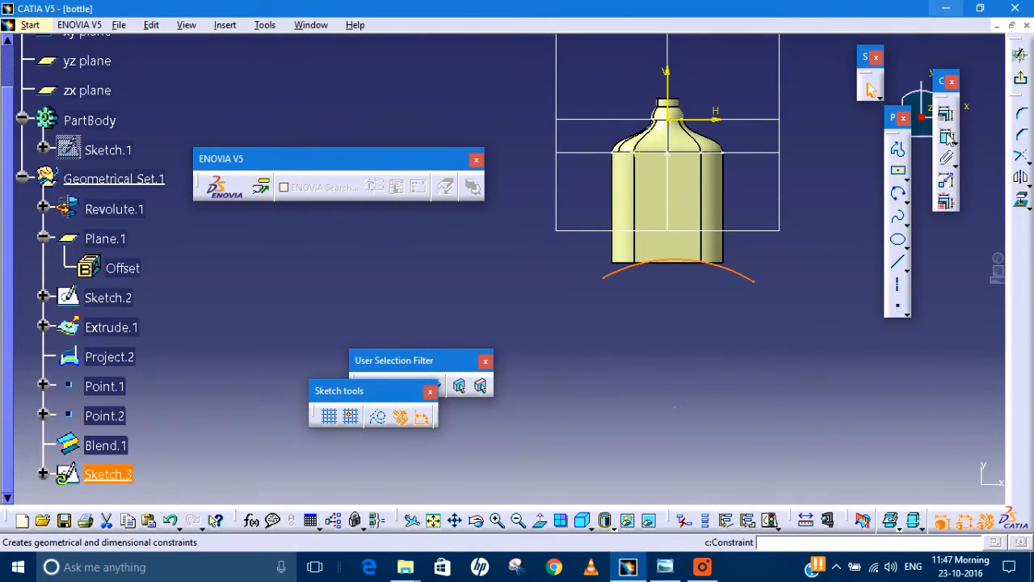
middle_click_drag(709, 288, 713, 351)
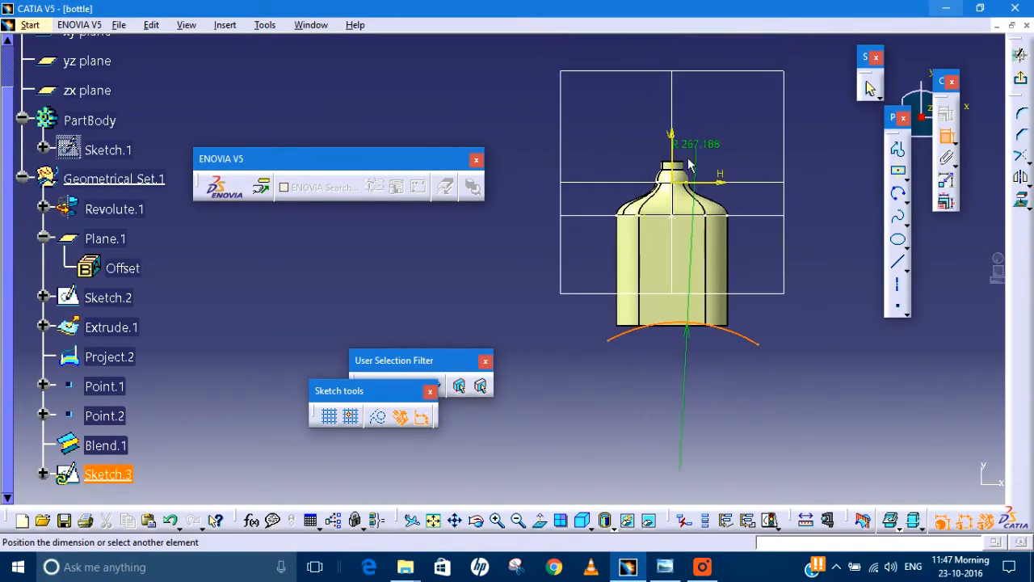
right_click(725, 145)
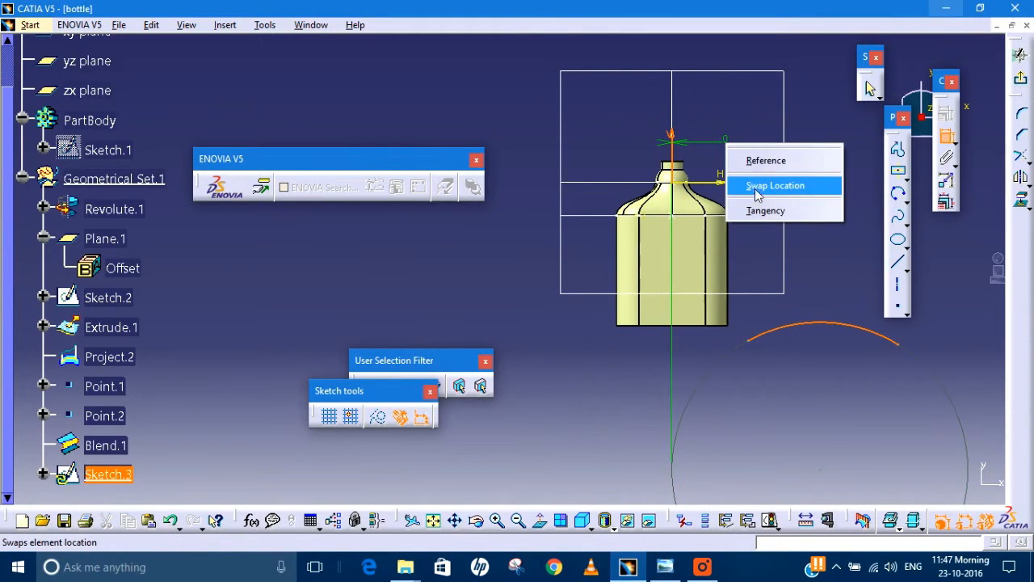
left_click(729, 143)
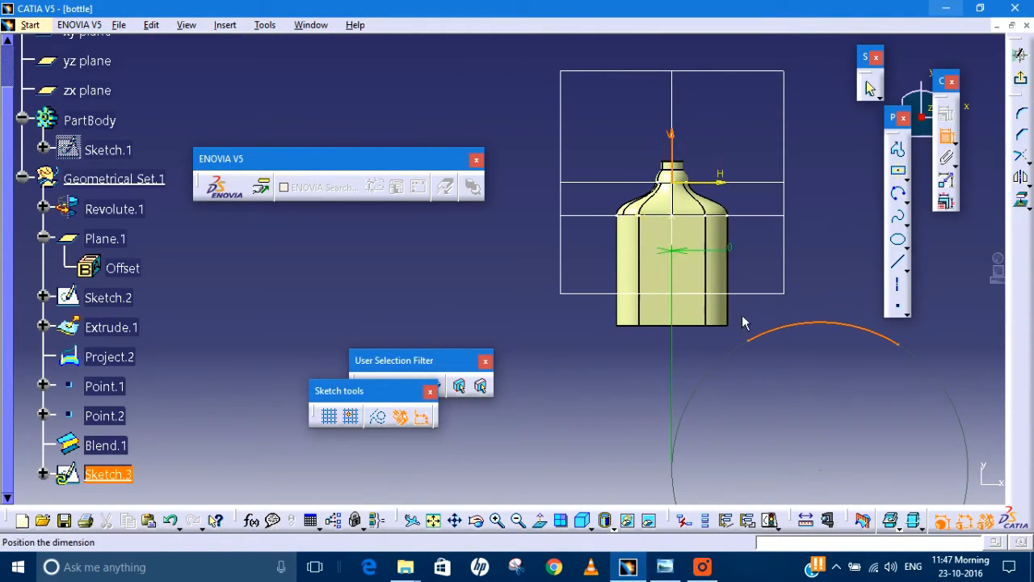
key("Escape")
left_click(790, 443)
- Constrain the arc's center point to be coincident with the bottle's vertical axis
mouse_move(746, 387)
middle_mouse_down()
mouse_move(737, 391)
mouse_move(768, 295)
middle_mouse_up()
left_click(947, 136)
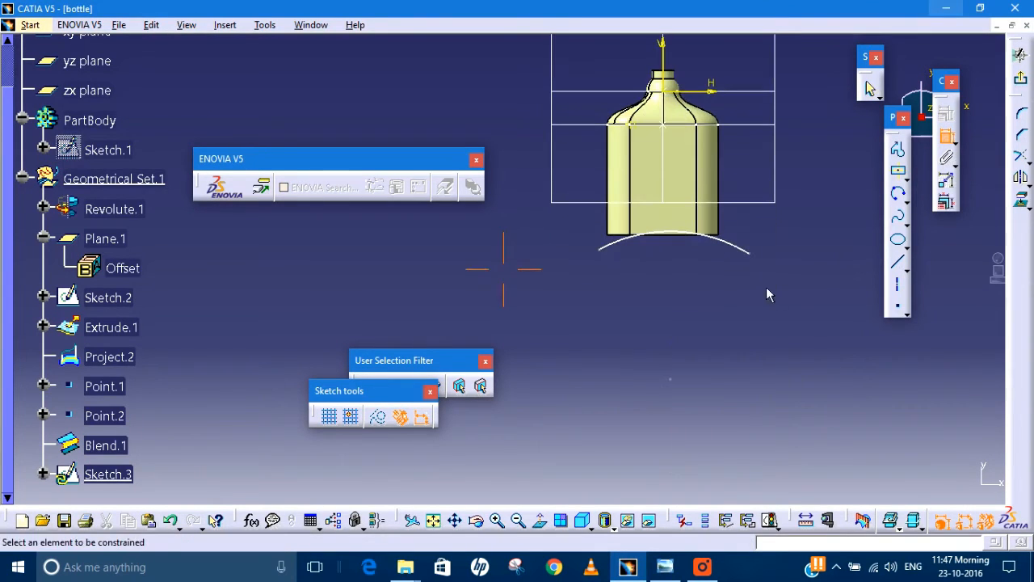
left_click(670, 379)
middle_click_drag(694, 365, 703, 450)
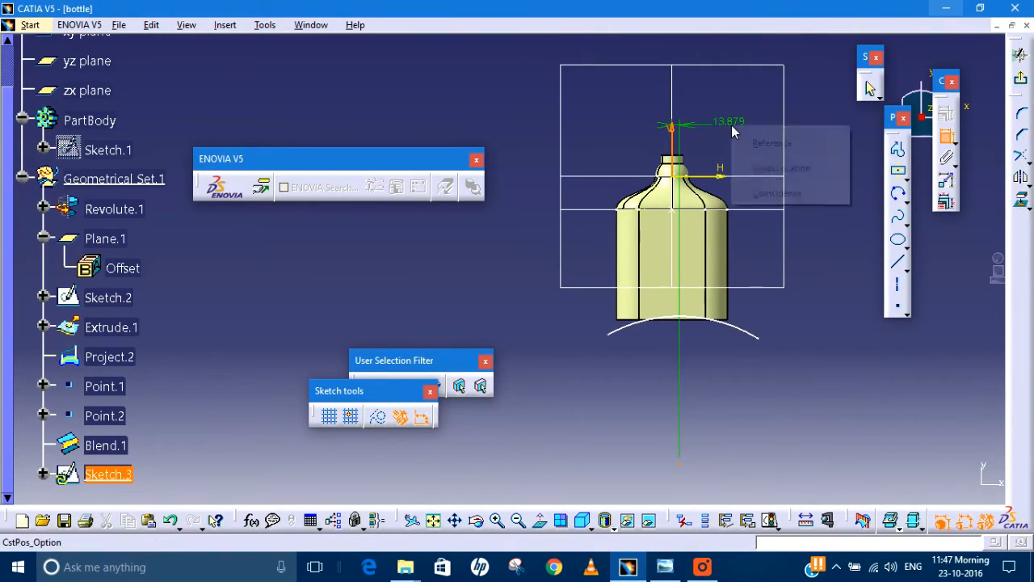
right_click(735, 131)
left_click(762, 191)
middle_click_drag(793, 385, 580, 323)
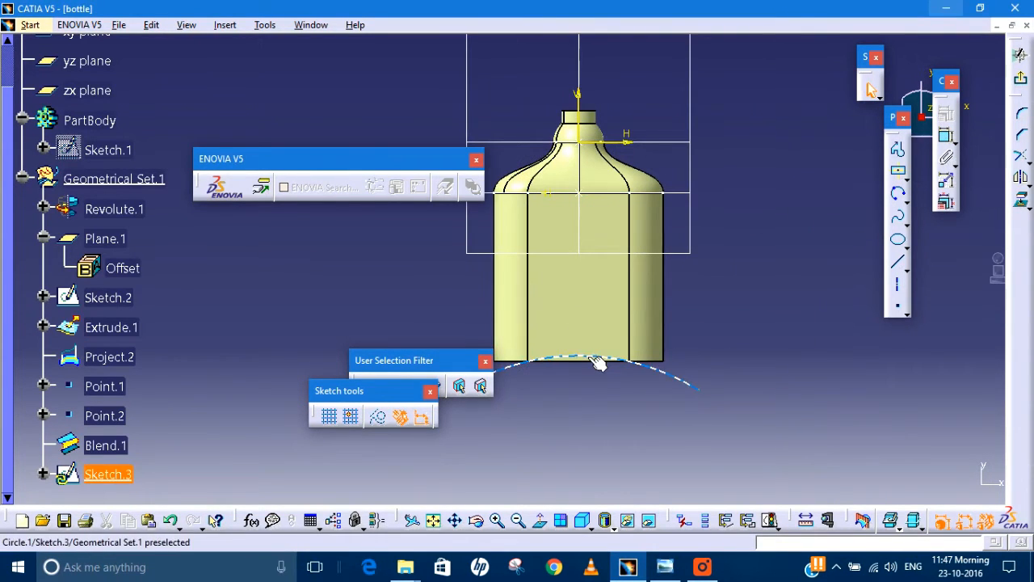
- Dimension the arc's radius, set it to 350 mm, and move the arc back down to the bottle's base
left_click(593, 343)
middle_click_drag(746, 357, 797, 321)
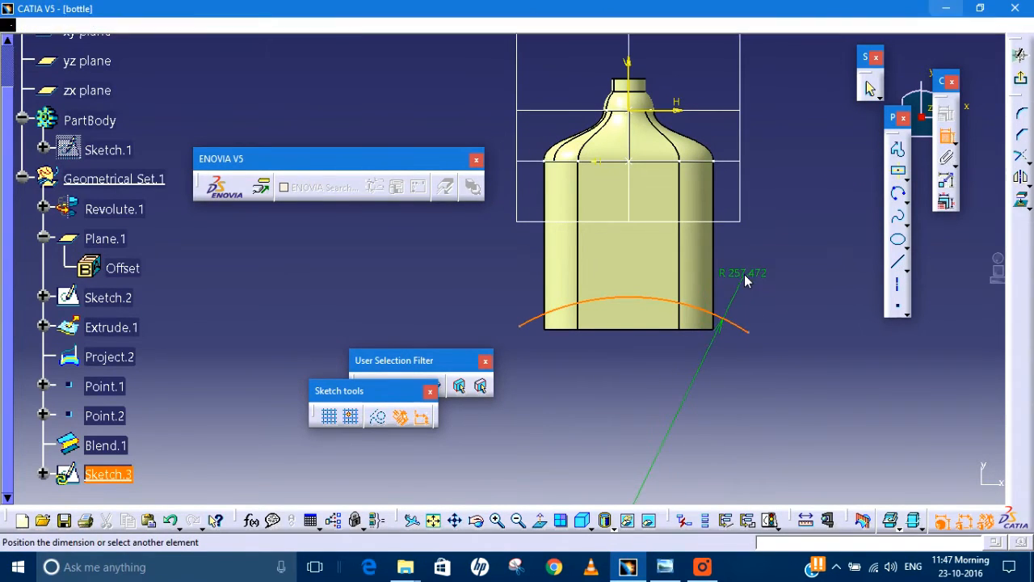
left_click(763, 285)
double_click(765, 285)
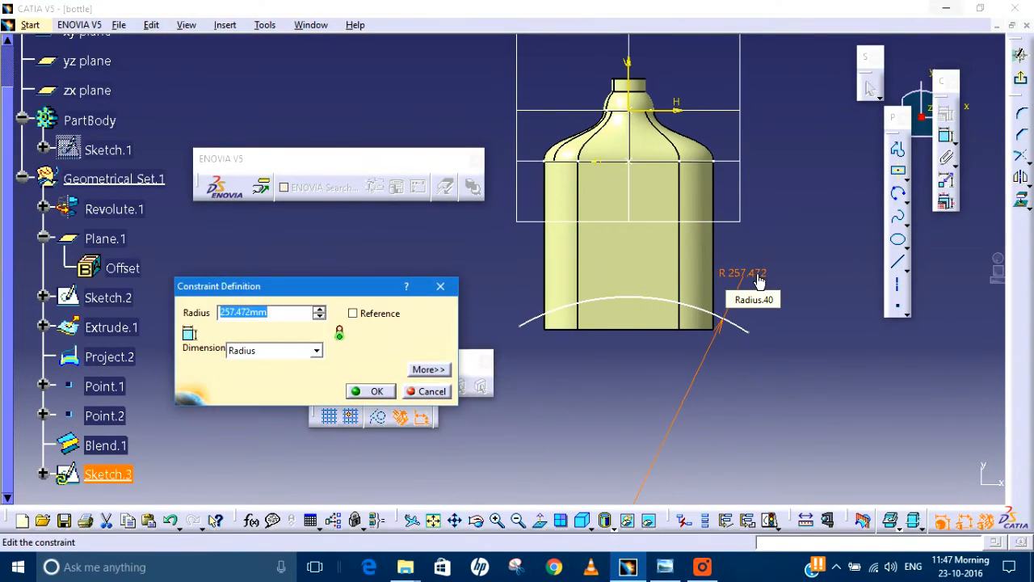
key("Return")
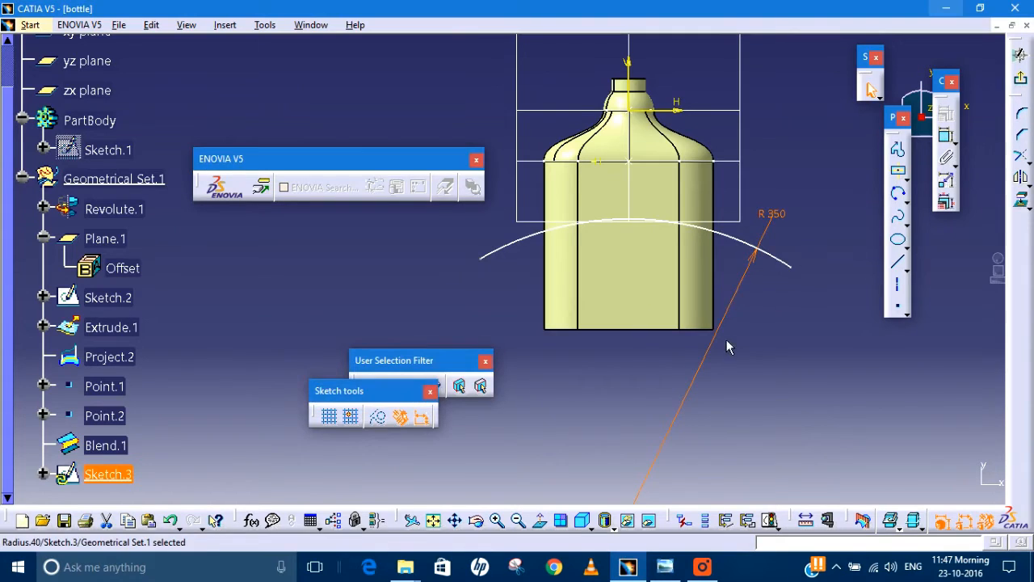
middle_click_drag(726, 340, 723, 349)
left_click_drag(666, 234, 658, 322)
- Project the right and left outer side edges of the bottle body into the sketch
left_click(1023, 205)
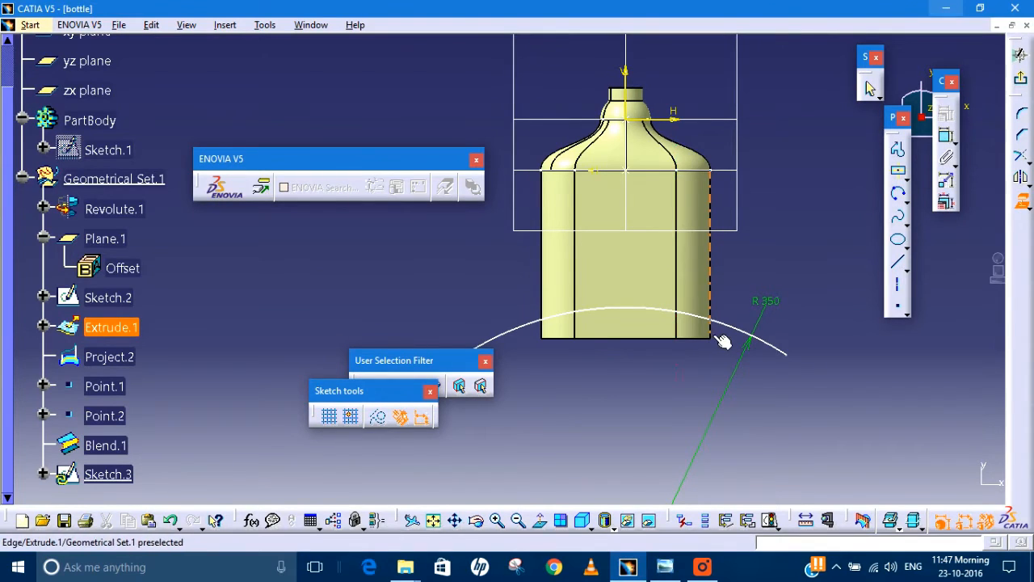
left_click(716, 334)
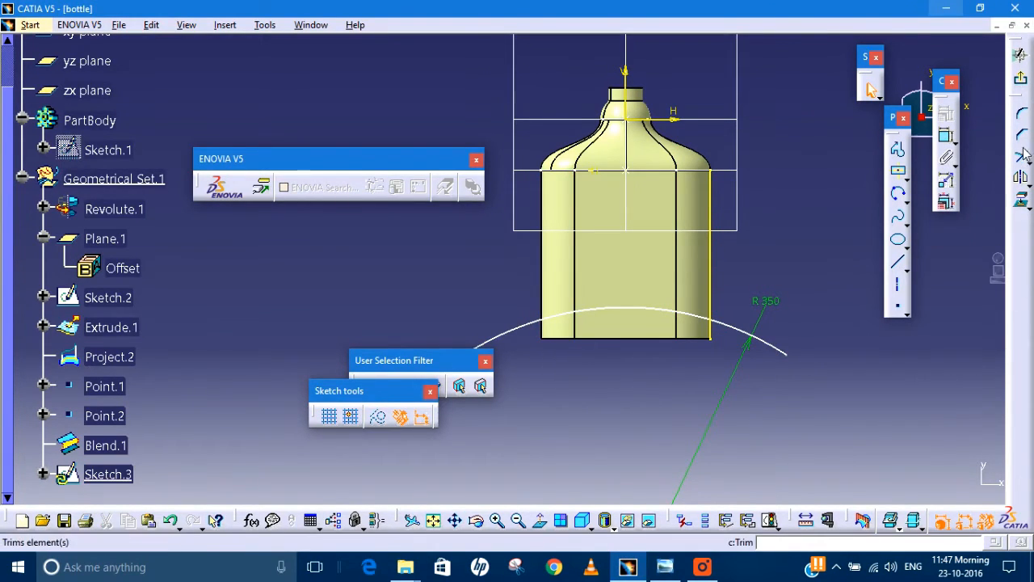
left_click(1023, 202)
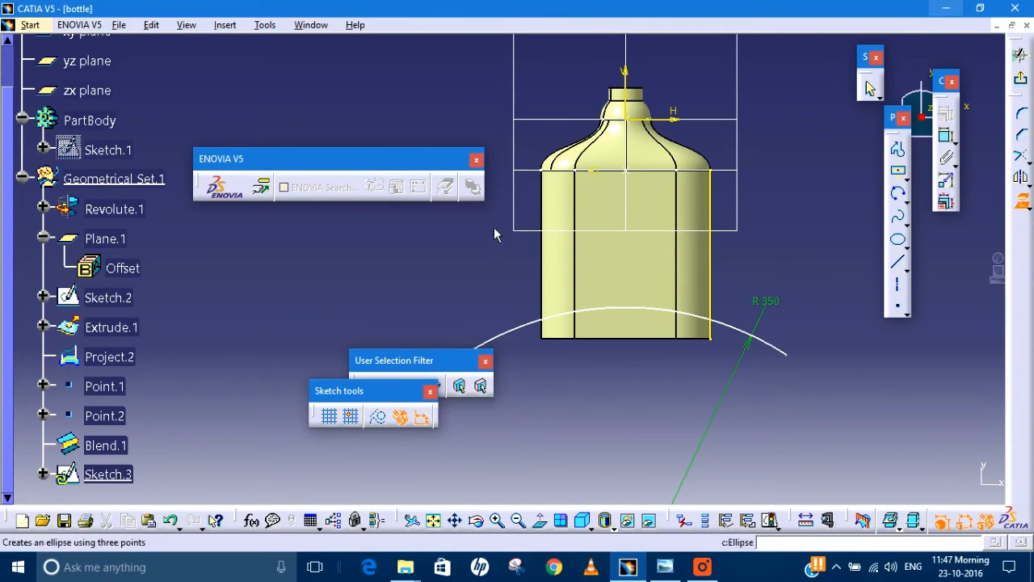
left_click(566, 267)
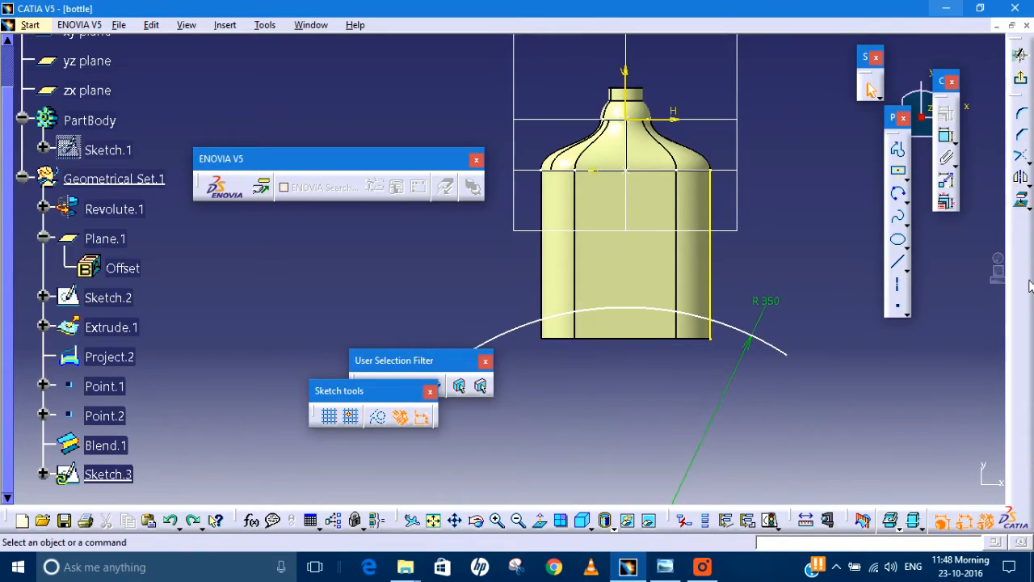
left_click(1022, 200)
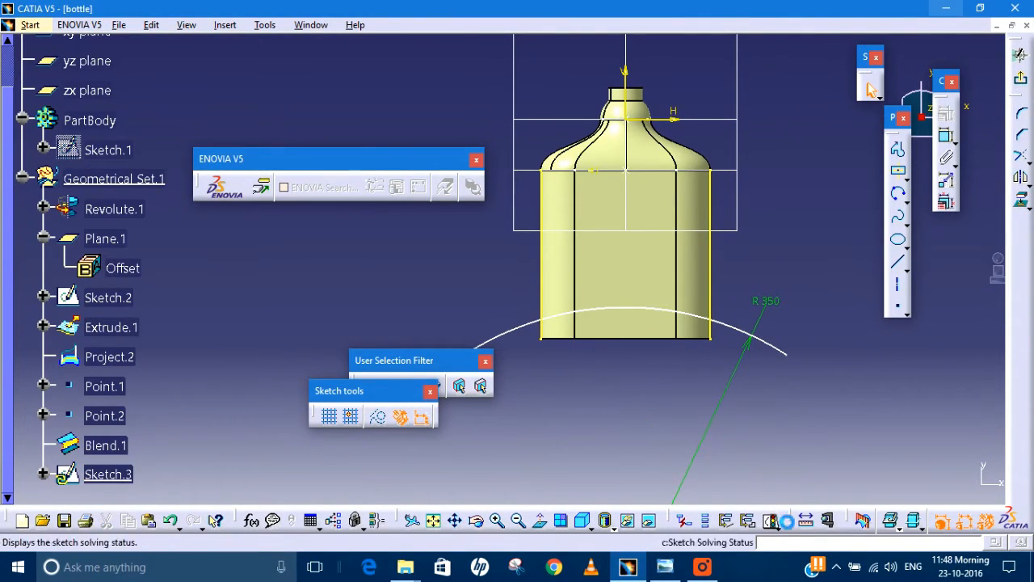
left_click(703, 567)
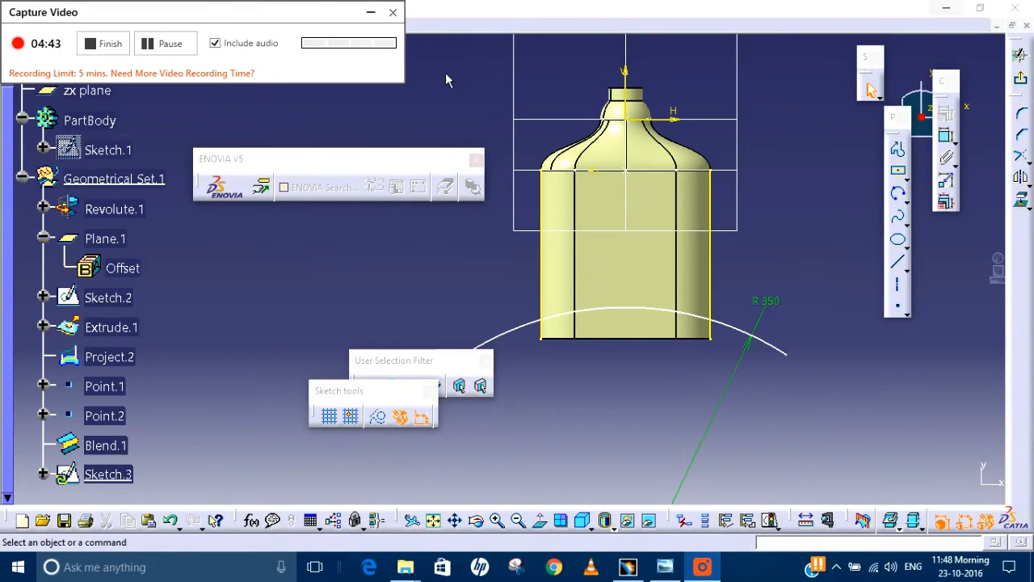
left_click(110, 44)
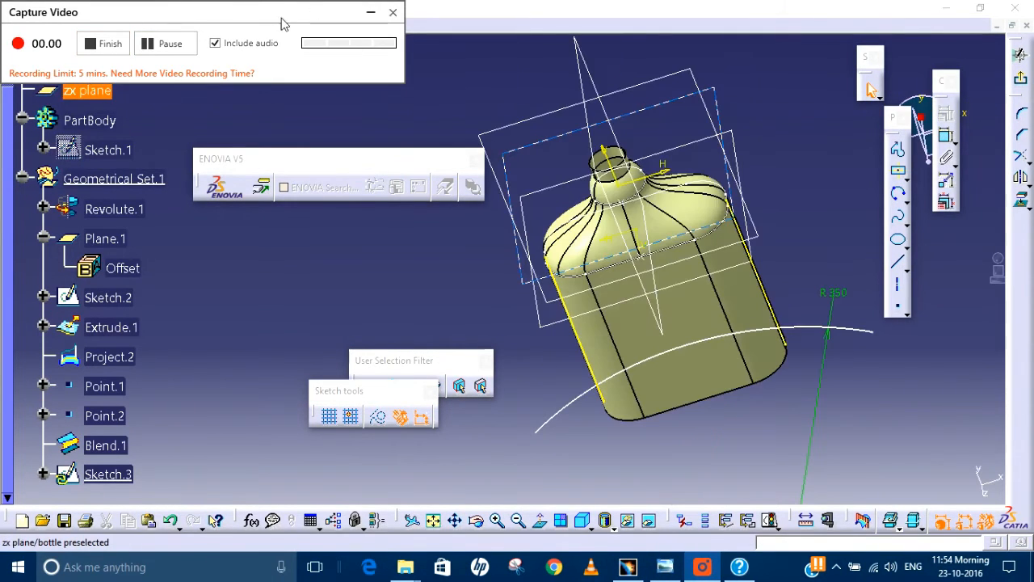
left_click(366, 11)
middle_click_drag(671, 418, 652, 449)
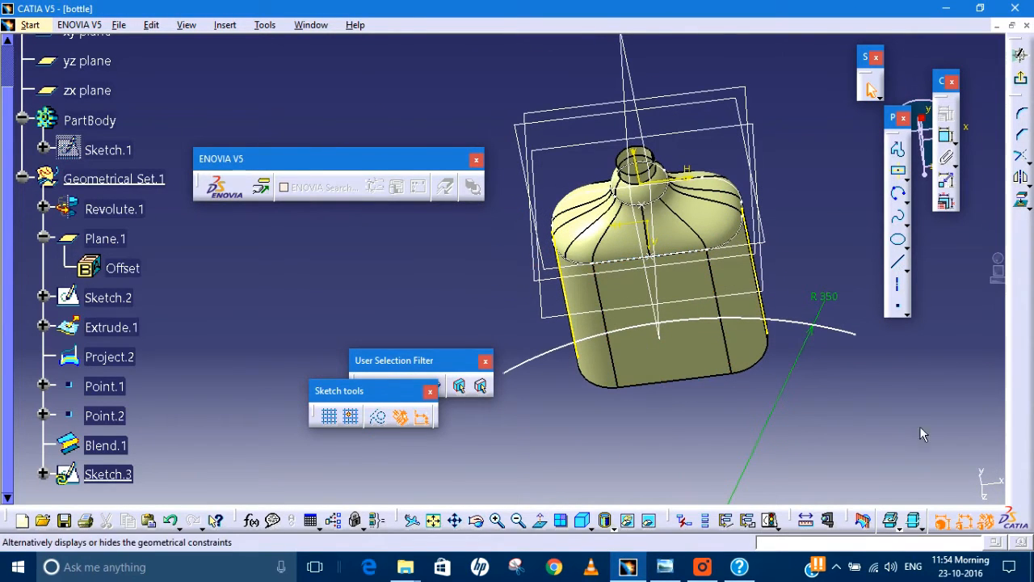
middle_click_drag(846, 358, 828, 357)
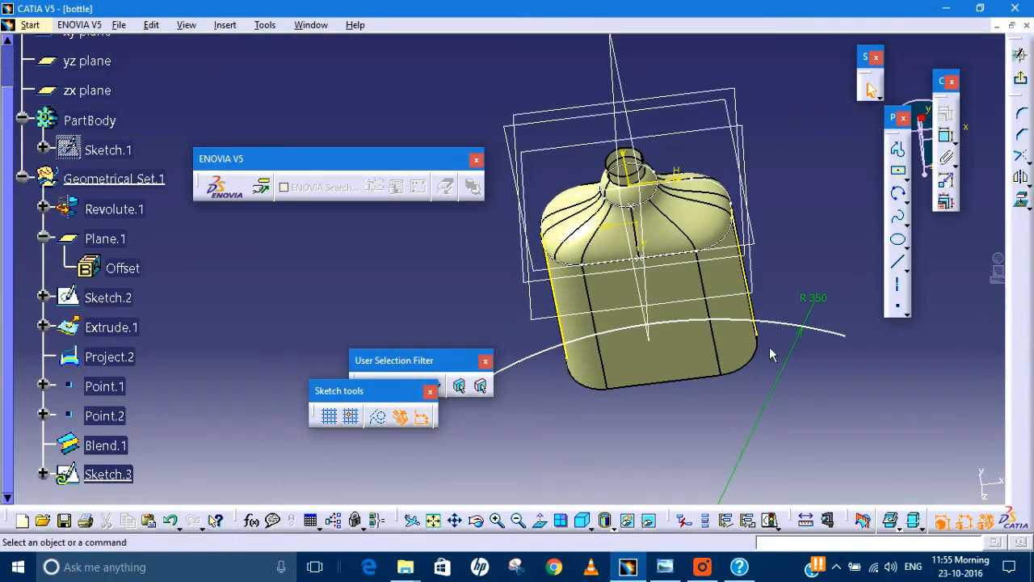
- Exit and reopen Sketch.3 and convert the projected side edges to construction elements
left_click(1022, 85)
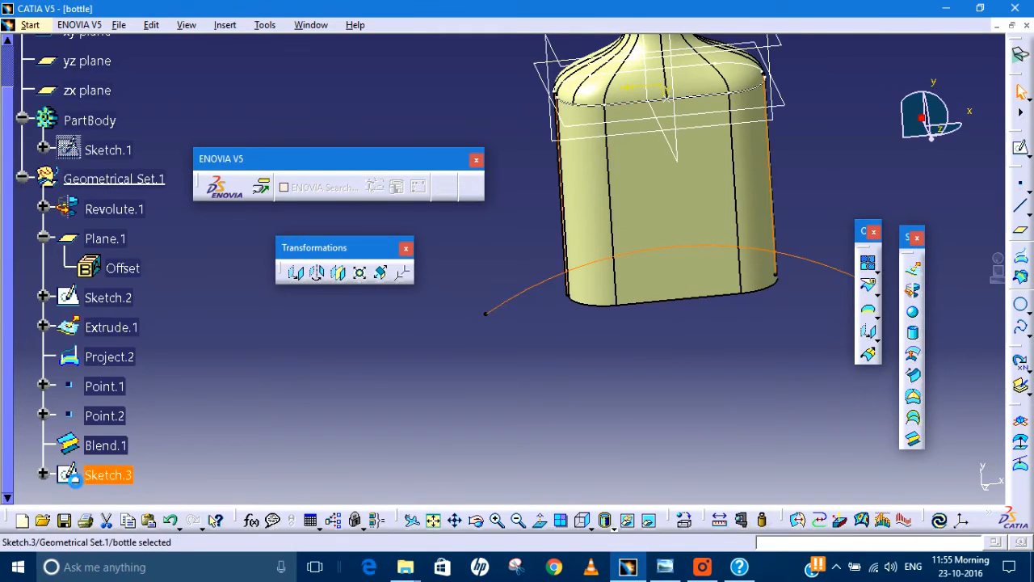
middle_click_drag(713, 342, 730, 375)
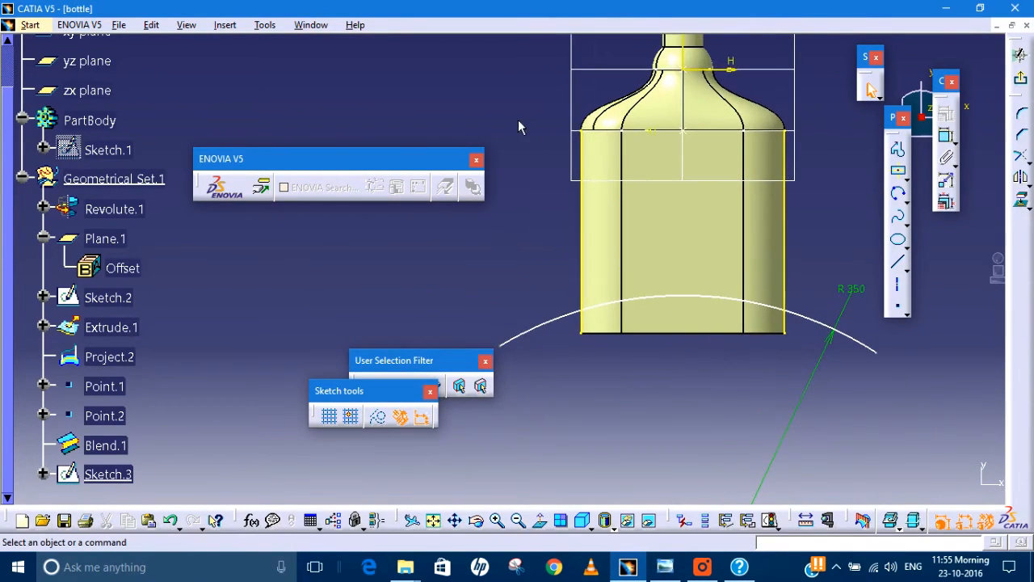
left_click_drag(701, 279, 826, 401)
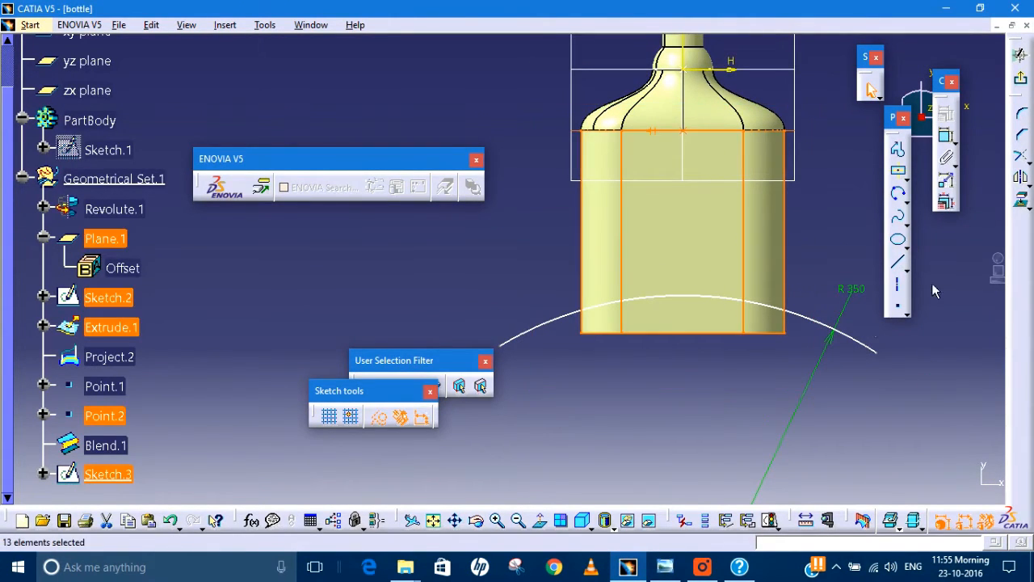
left_click(379, 416)
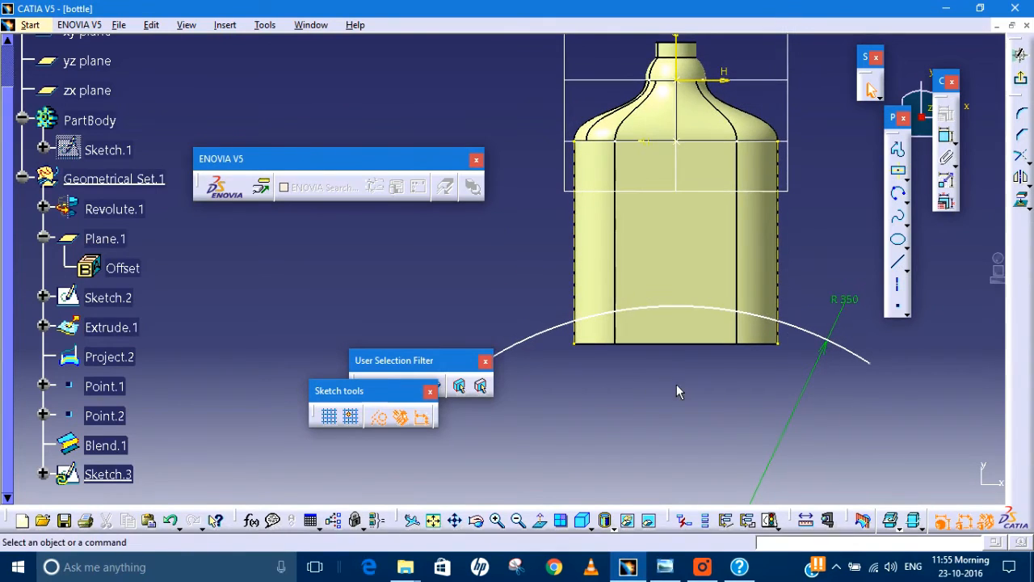
left_click(946, 135)
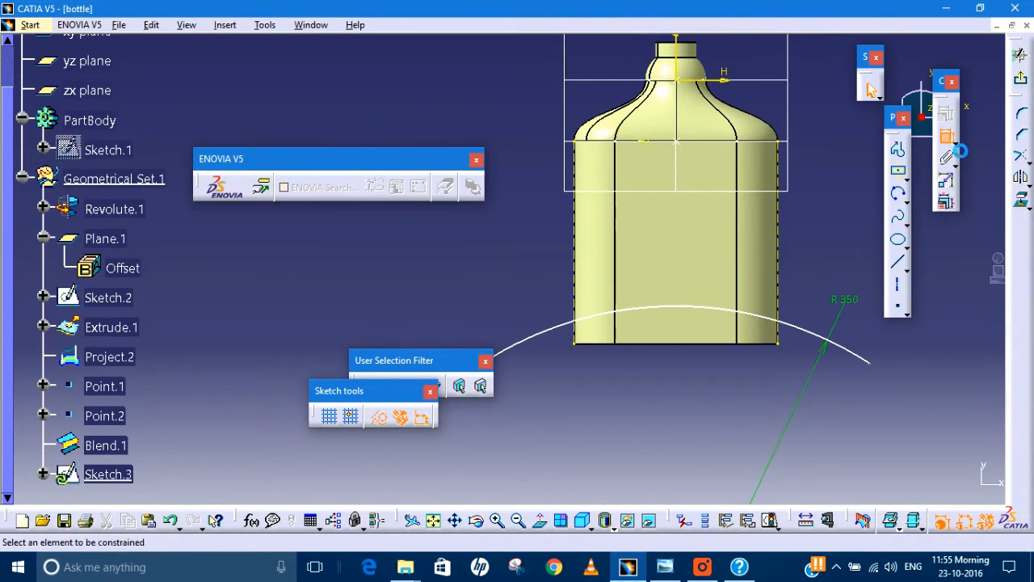
left_click(788, 350)
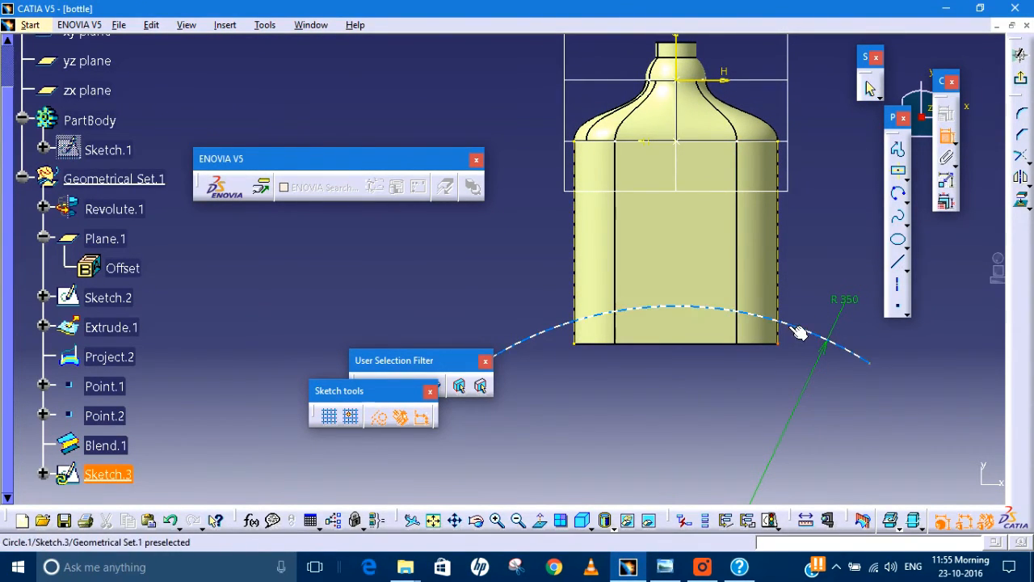
left_click(803, 329)
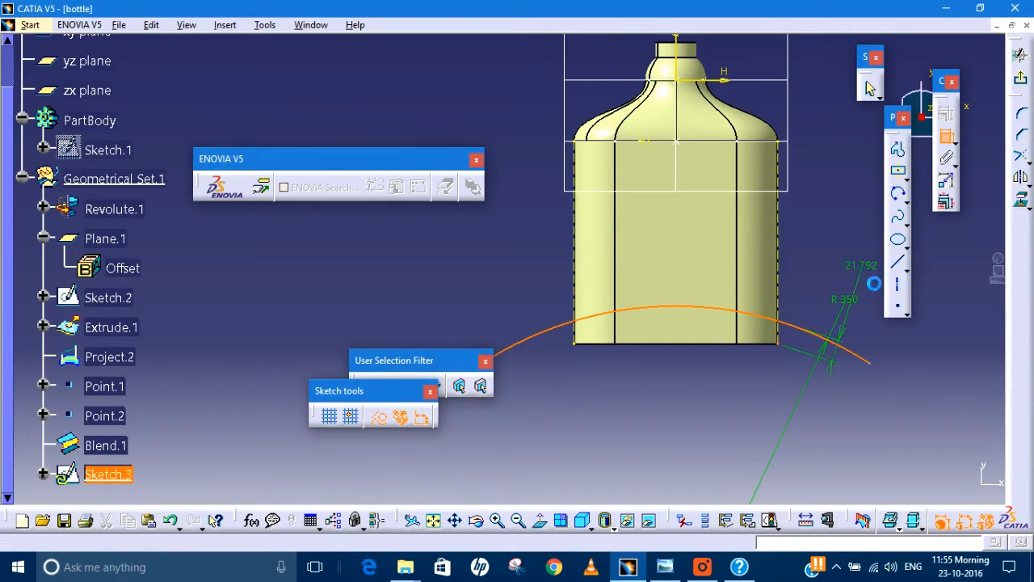
key("Escape")
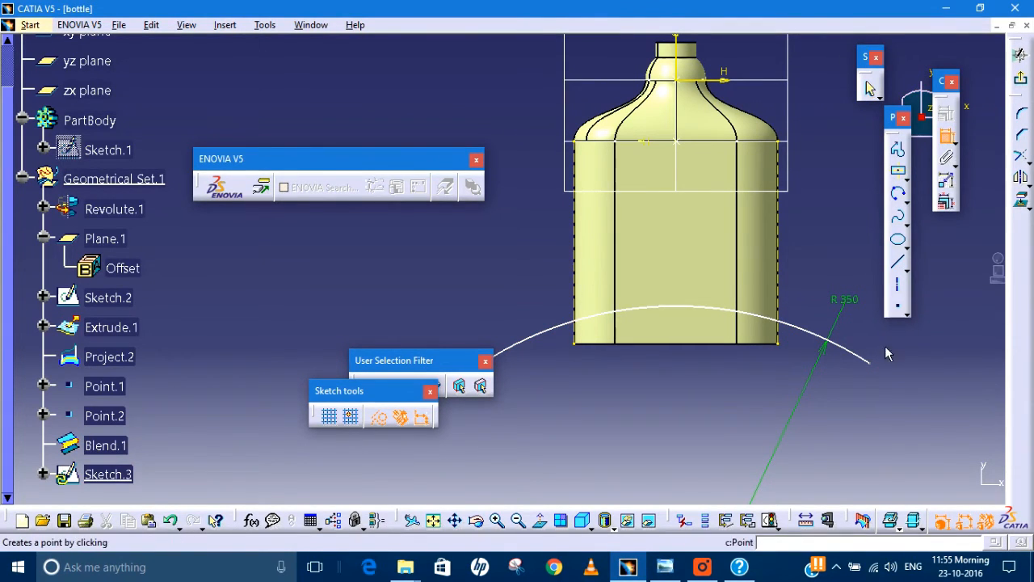
- Constrain the arc's right endpoint to be coincident with the projected right side edge
left_click(781, 281)
right_click(808, 271)
left_click(840, 339)
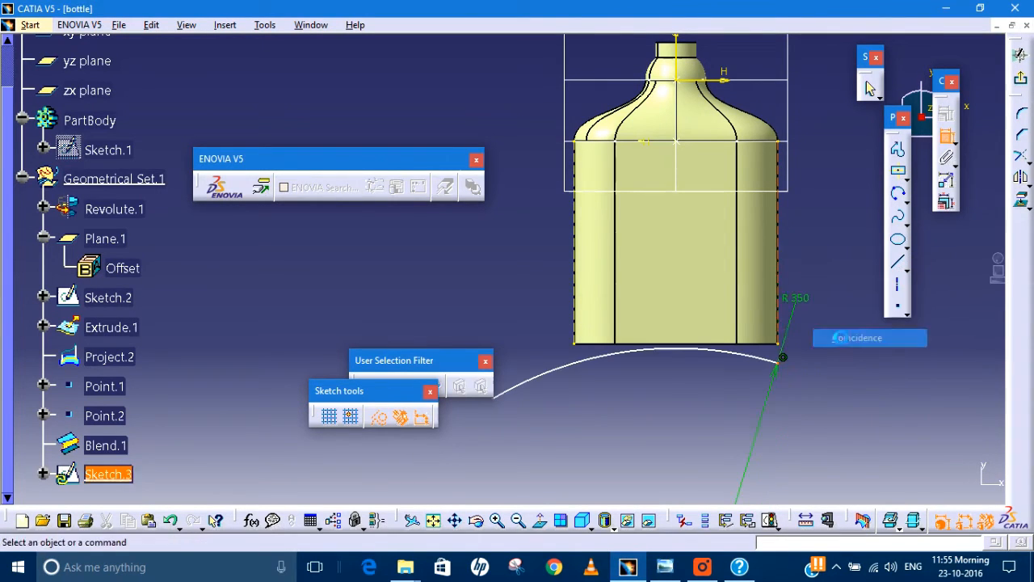
middle_click_drag(810, 271, 830, 280)
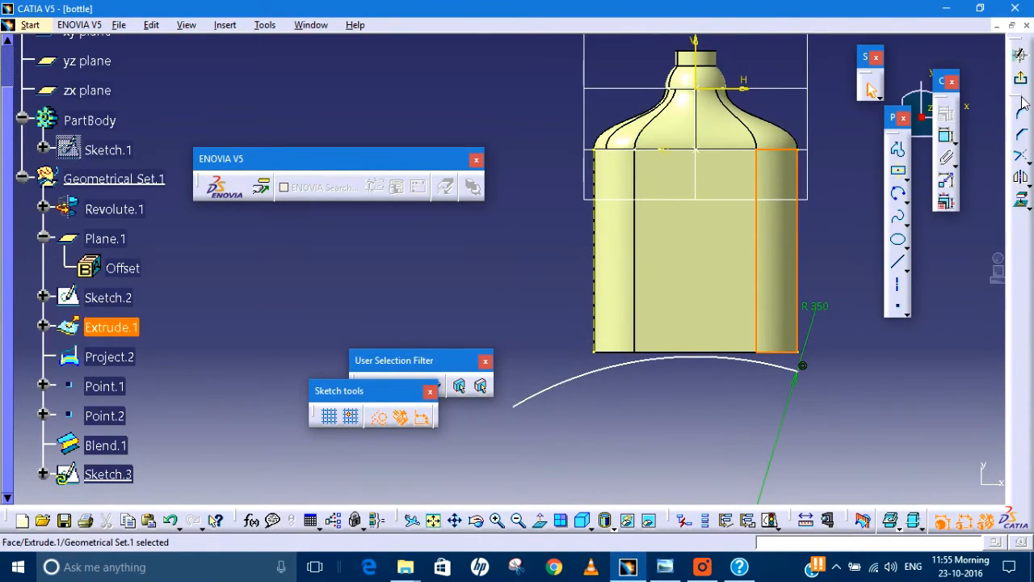
left_click(943, 140)
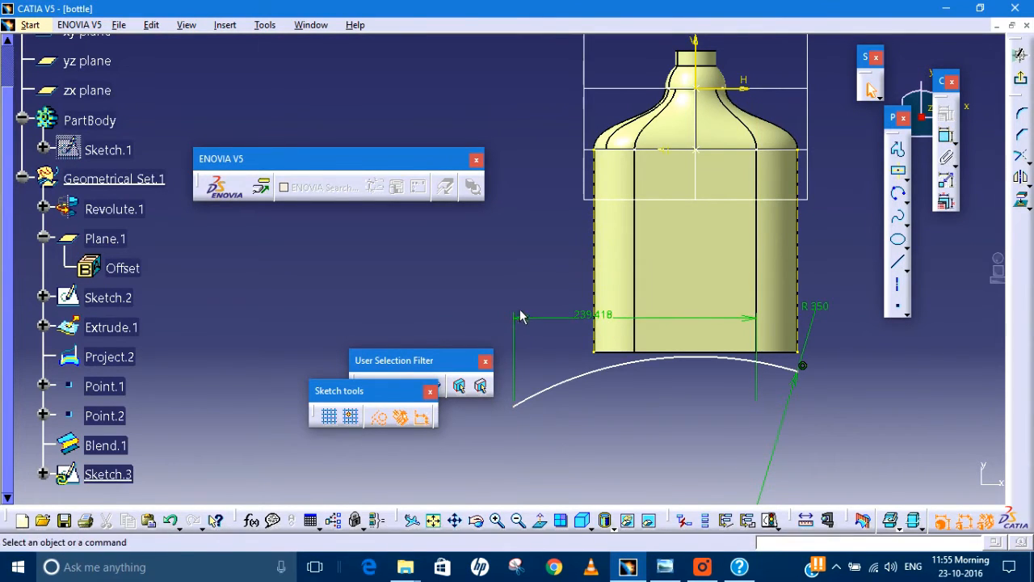
key("ctrl+z")
left_click(662, 415)
- Constrain the arc's left endpoint to be coincident with the projected left side edge, and move the arc above the body's bottom edge
left_click(944, 138)
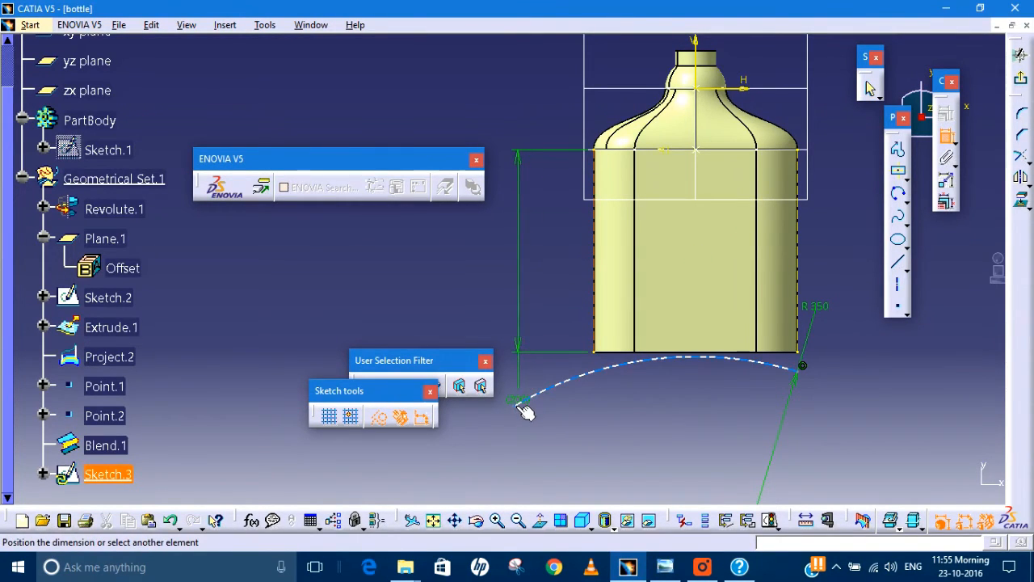
right_click(532, 311)
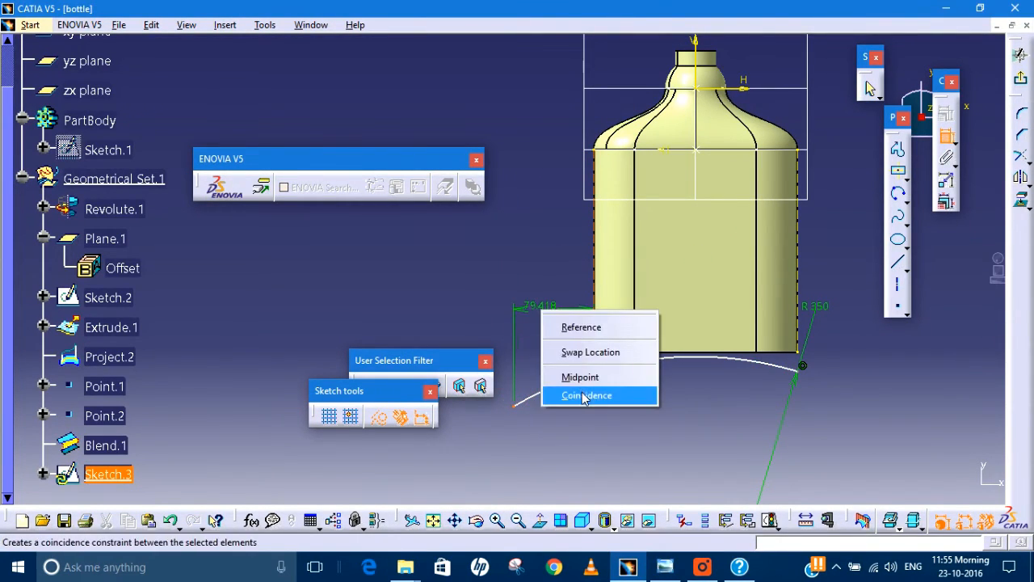
left_click(567, 393)
middle_click_drag(667, 425, 652, 436)
left_click_drag(698, 388, 704, 328)
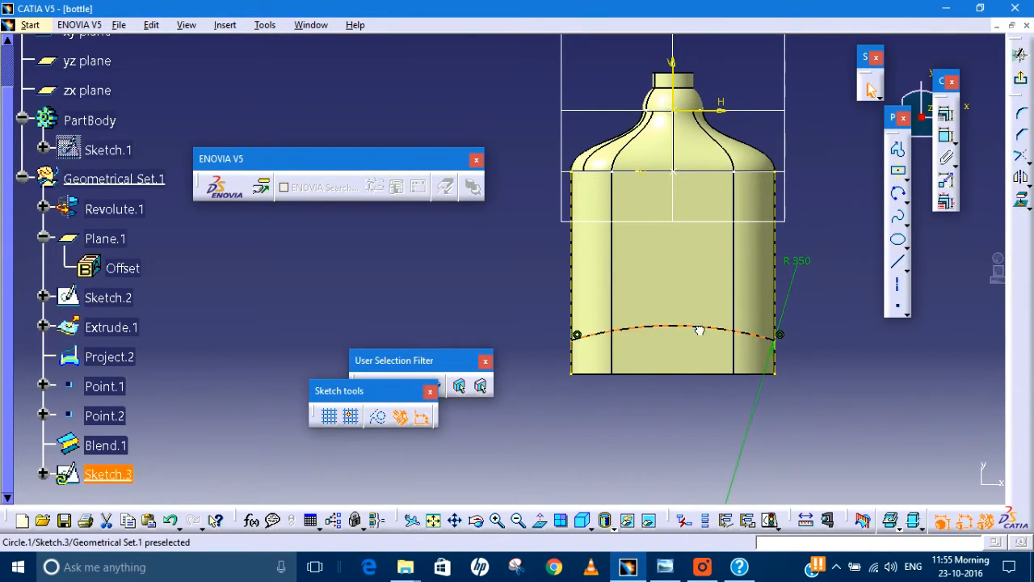
- Dimension the height from the body's bottom-right corner to the arc's right endpoint as 10 mm and exit the sketch
middle_click_drag(879, 353, 848, 360)
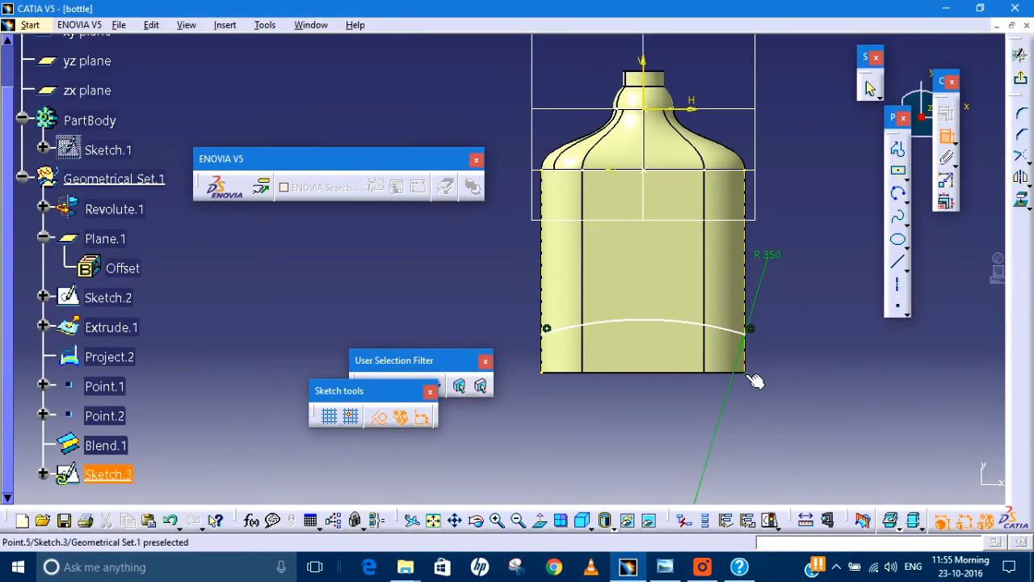
double_click(789, 350)
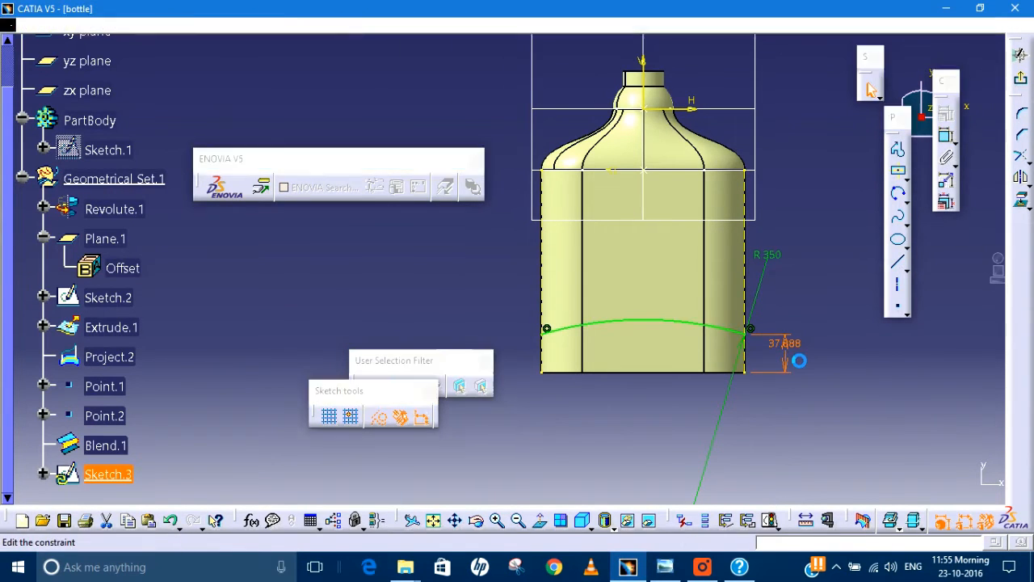
type("10")
key("Return")
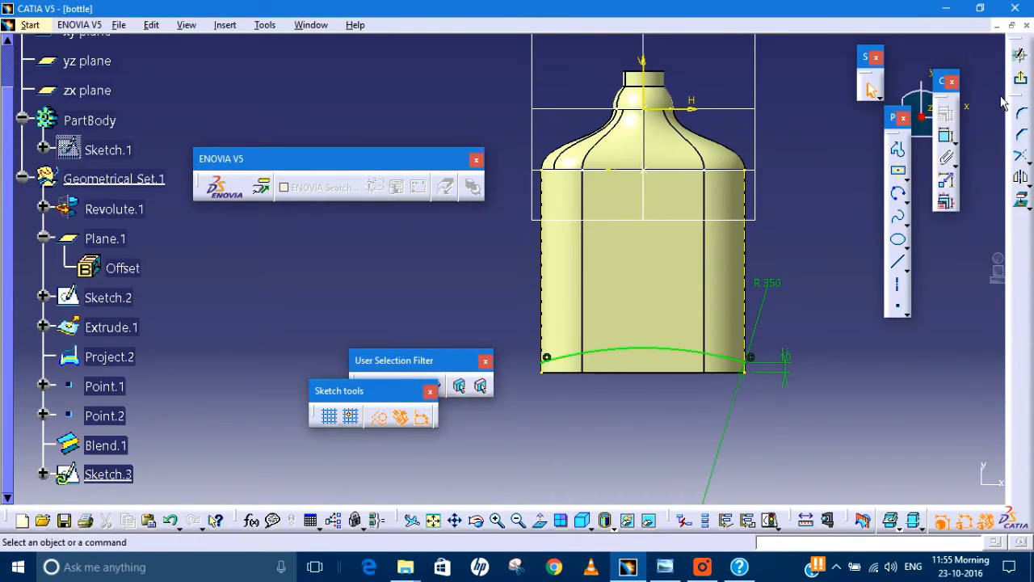
left_click(1023, 83)
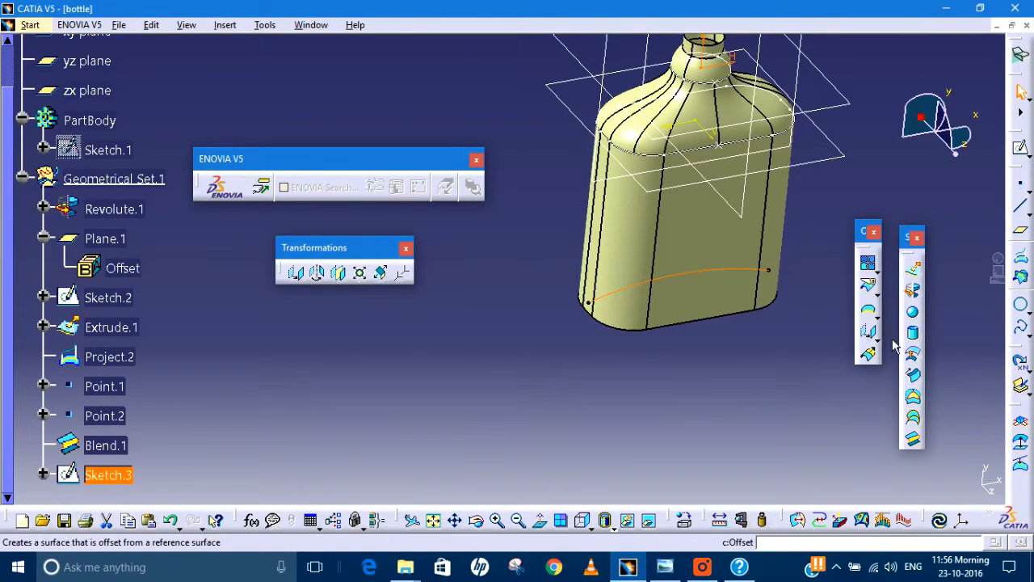
- Extrude the Sketch.3 arc perpendicular to the xy plane, with both limits set to 70 mm
left_click(916, 268)
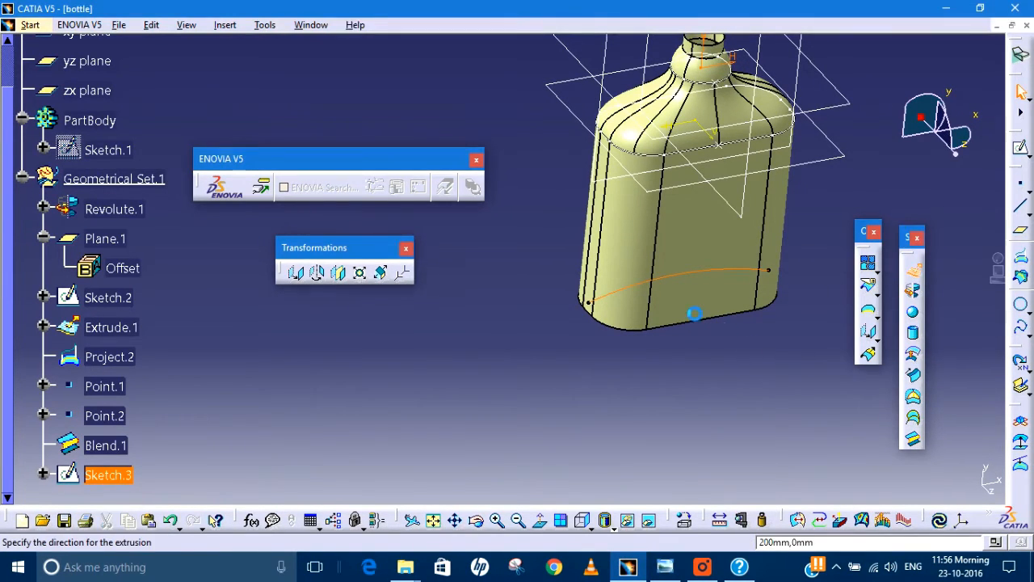
middle_click_drag(609, 387, 671, 125)
double_click(902, 426)
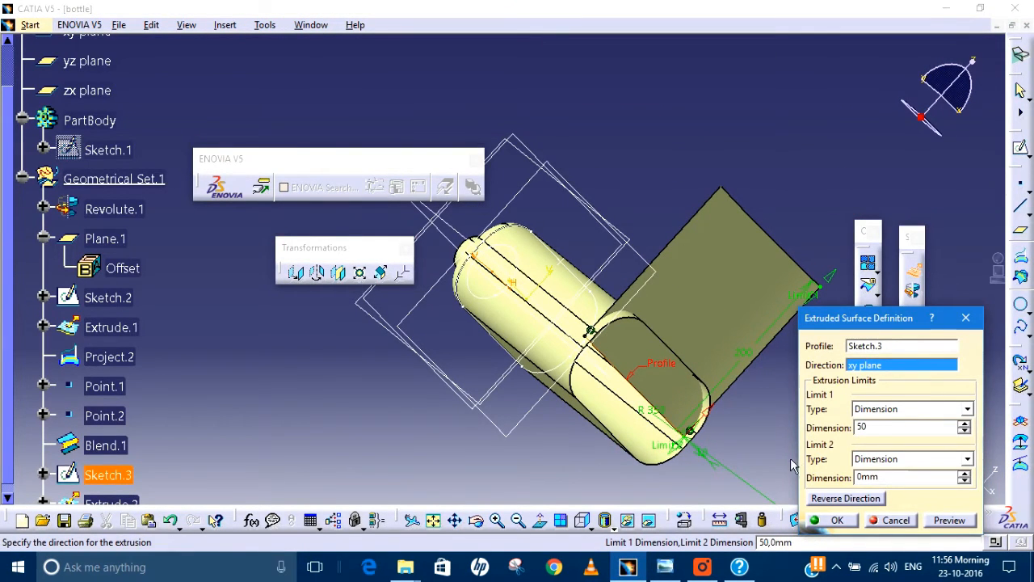
type("50")
key("Tab")
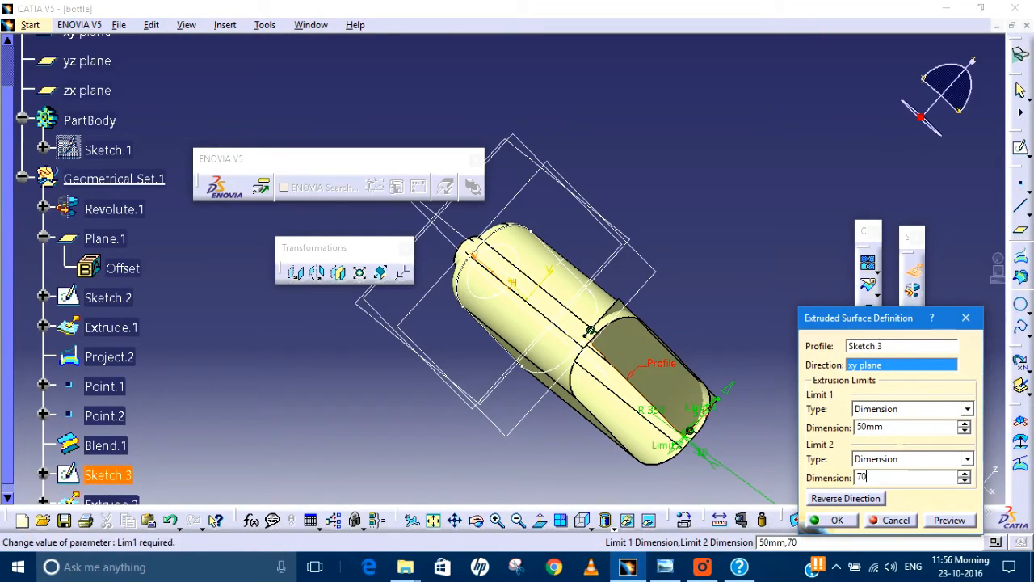
key("Tab")
double_click(896, 428)
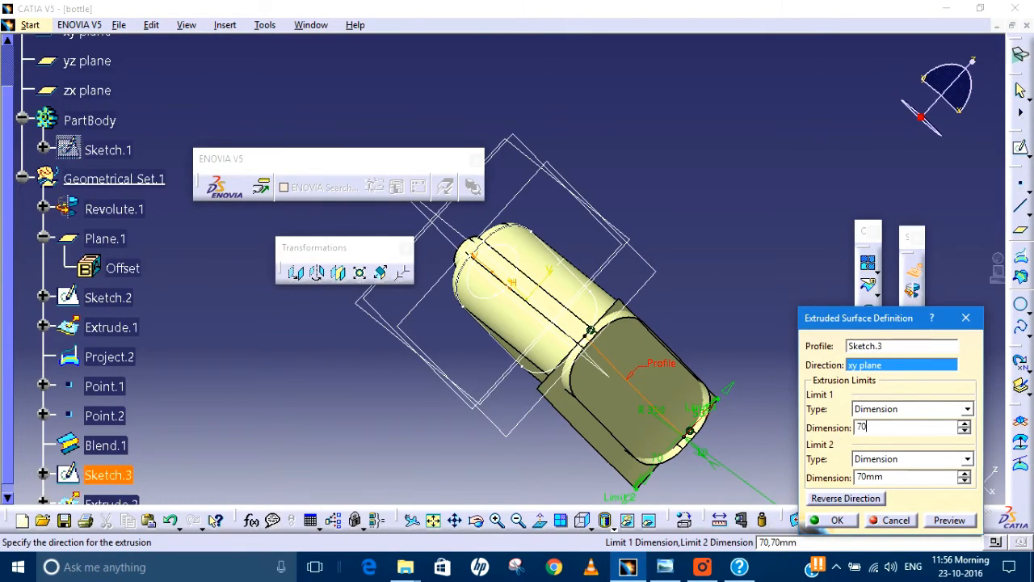
type("70")
left_click(837, 520)
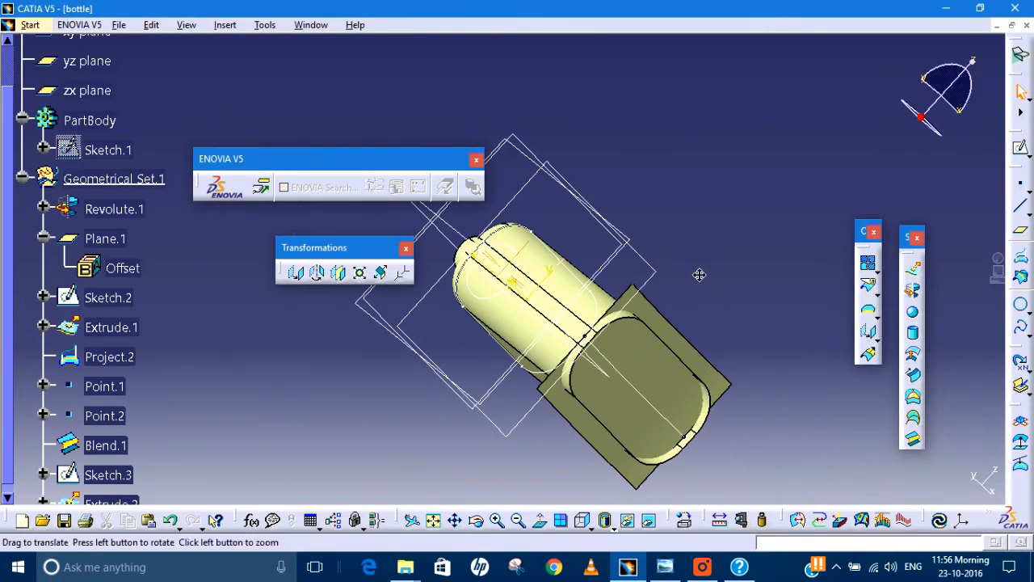
- Split the extruded arc surface with the bottle's body surface, keeping only the portion inside the body
middle_click_drag(698, 272, 808, 331)
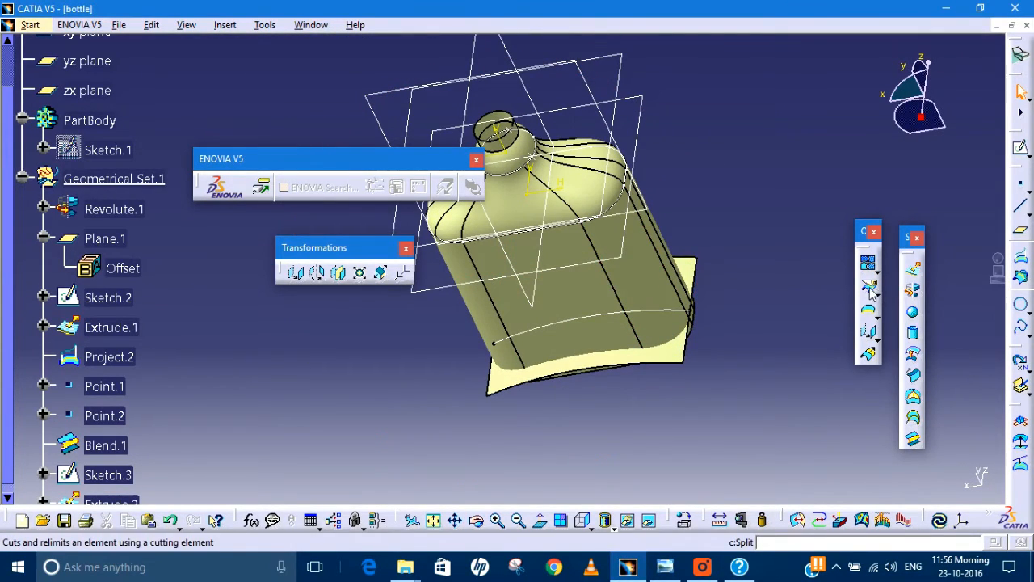
left_click(868, 289)
middle_click_drag(656, 348, 588, 323)
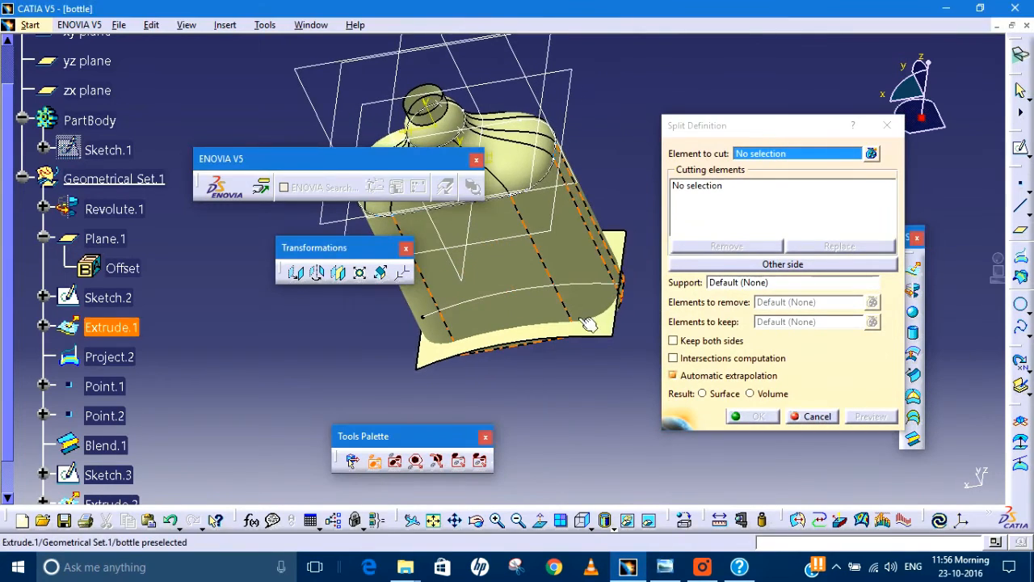
left_click(606, 327)
left_click(608, 302)
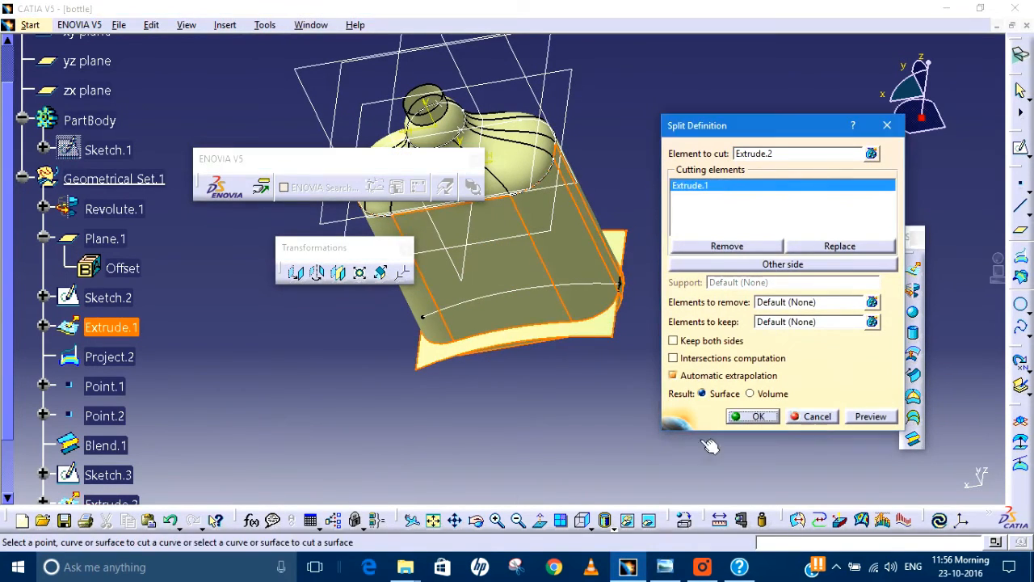
middle_click_drag(557, 373, 590, 324)
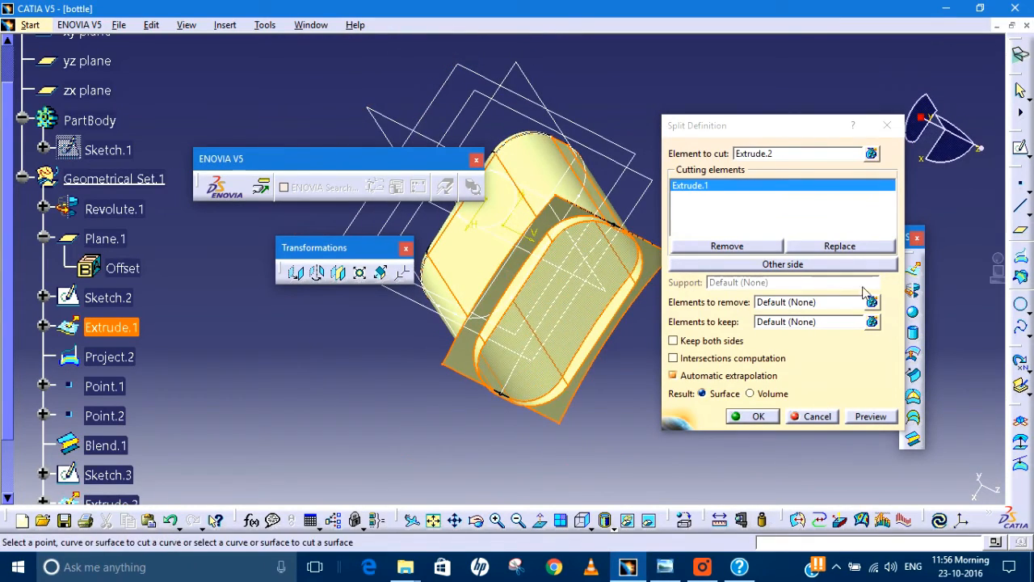
middle_click_drag(572, 421, 603, 380)
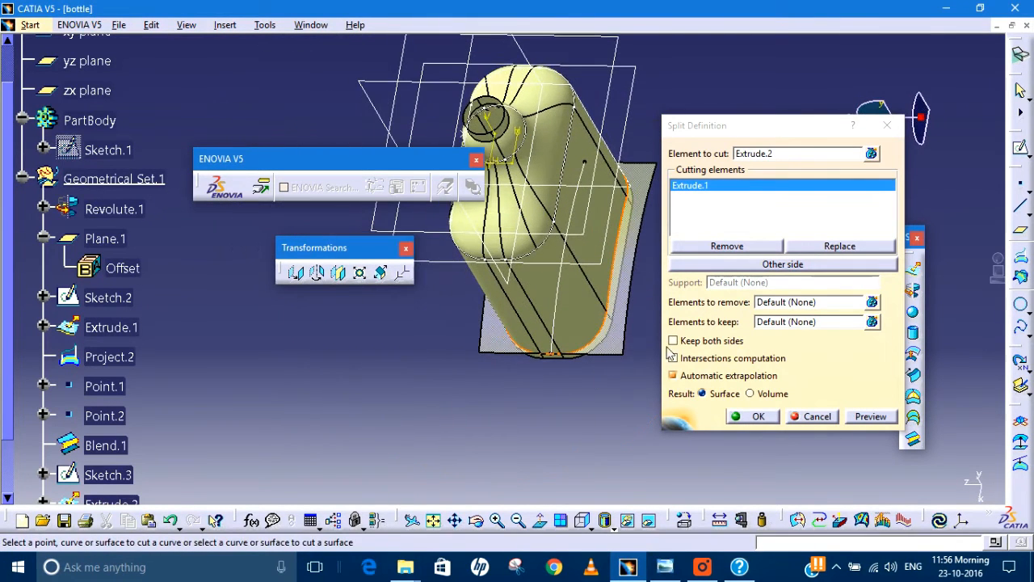
left_click(758, 416)
- Split the body surface Extrude.1 with the trimmed curved base, keeping the part above the base
middle_click_drag(614, 404, 570, 171)
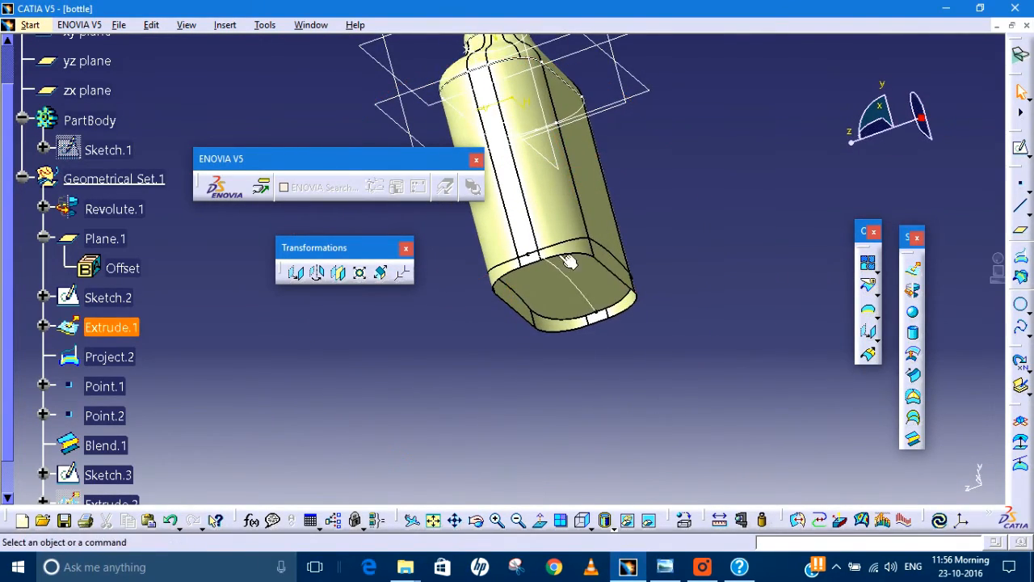
middle_click_drag(615, 345, 635, 346)
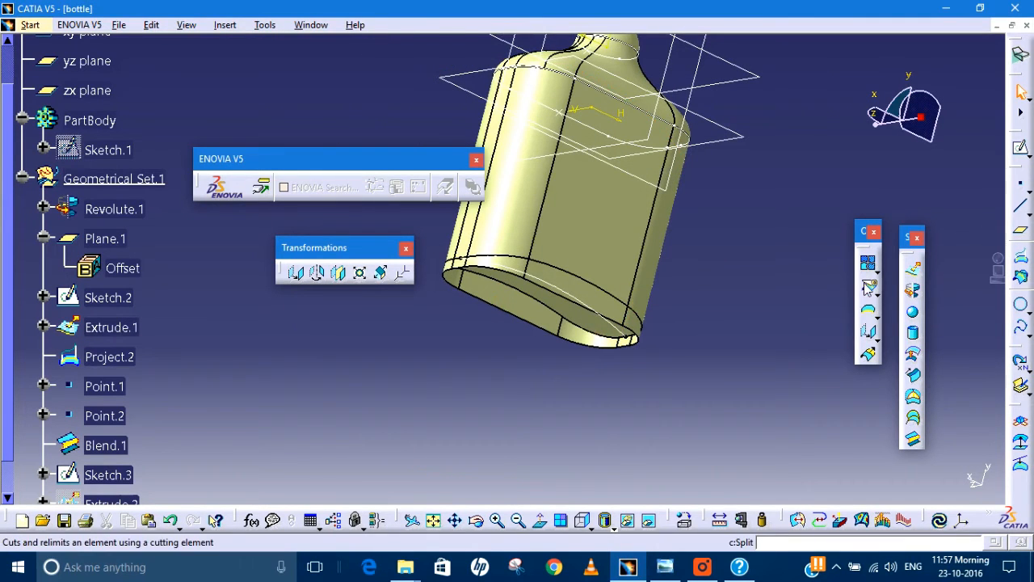
left_click(762, 520)
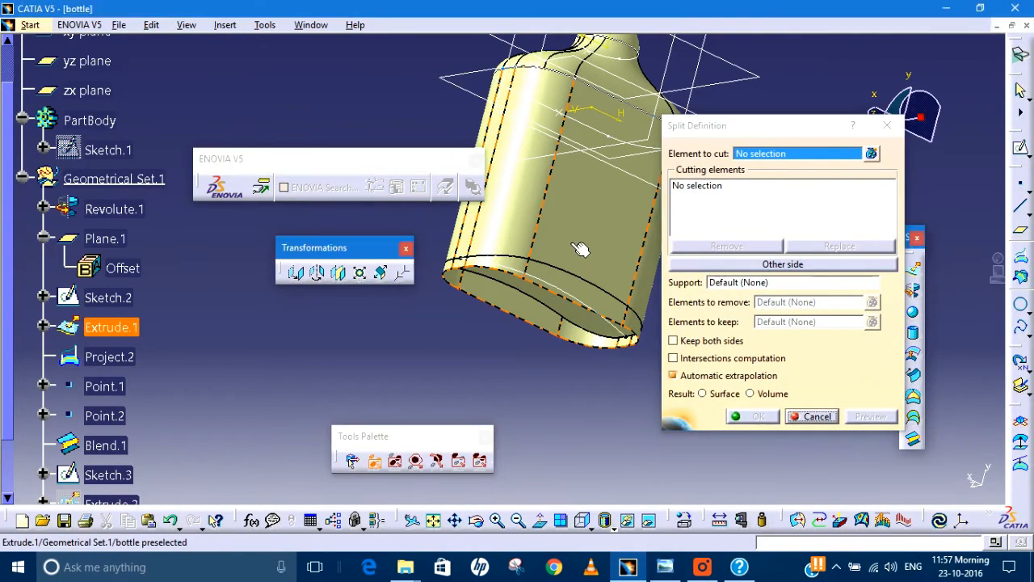
left_click(580, 251)
left_click(562, 322)
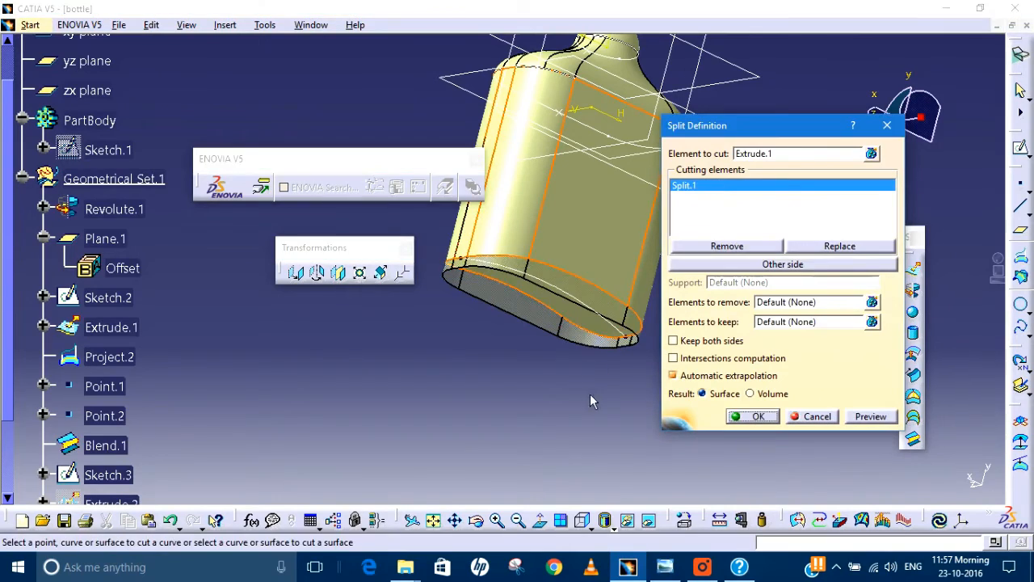
middle_click_drag(557, 331, 592, 437)
middle_click_drag(517, 360, 527, 374)
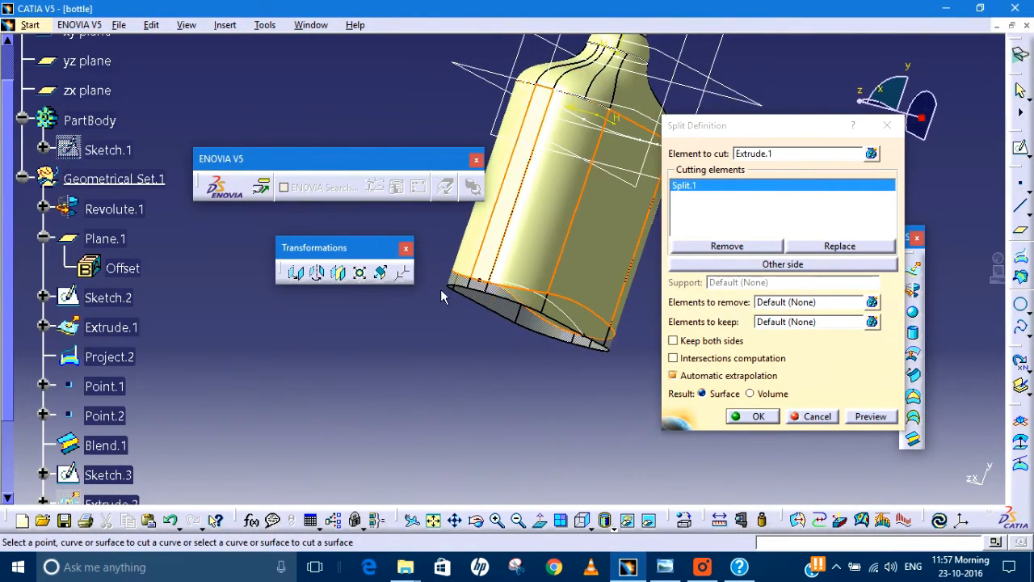
left_click(782, 266)
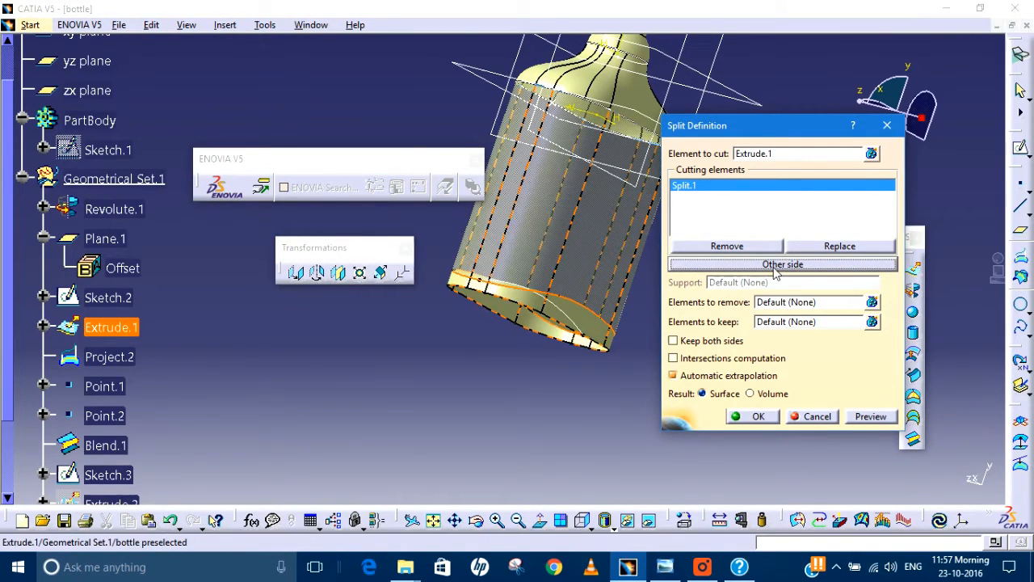
left_click(774, 269)
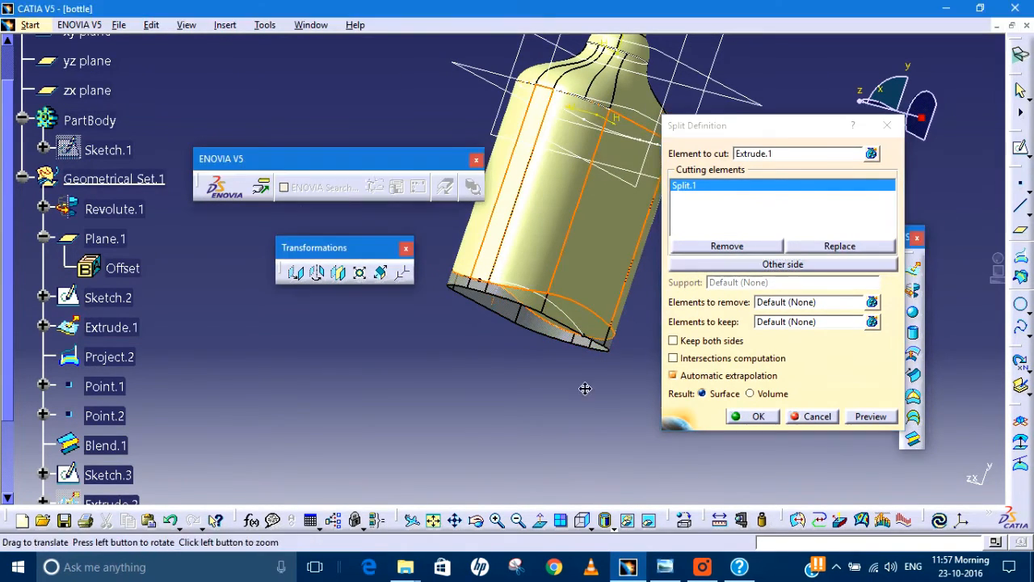
middle_click_drag(585, 388, 573, 401)
left_click(758, 416)
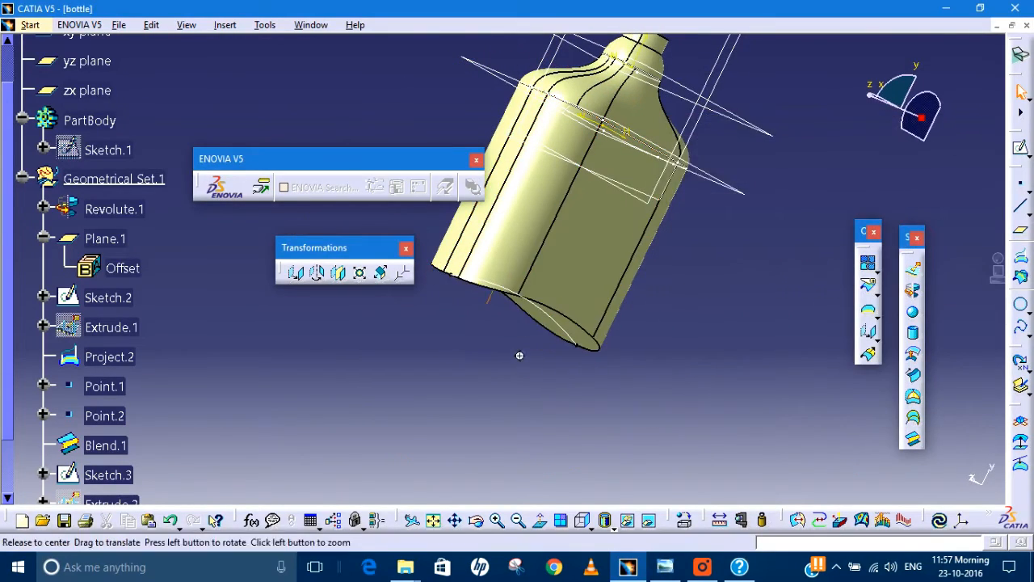
- Join the trimmed body surface Split.2 and the curved base Split.1 into one surface
middle_click_drag(520, 355, 693, 412)
middle_click_drag(716, 361, 669, 368)
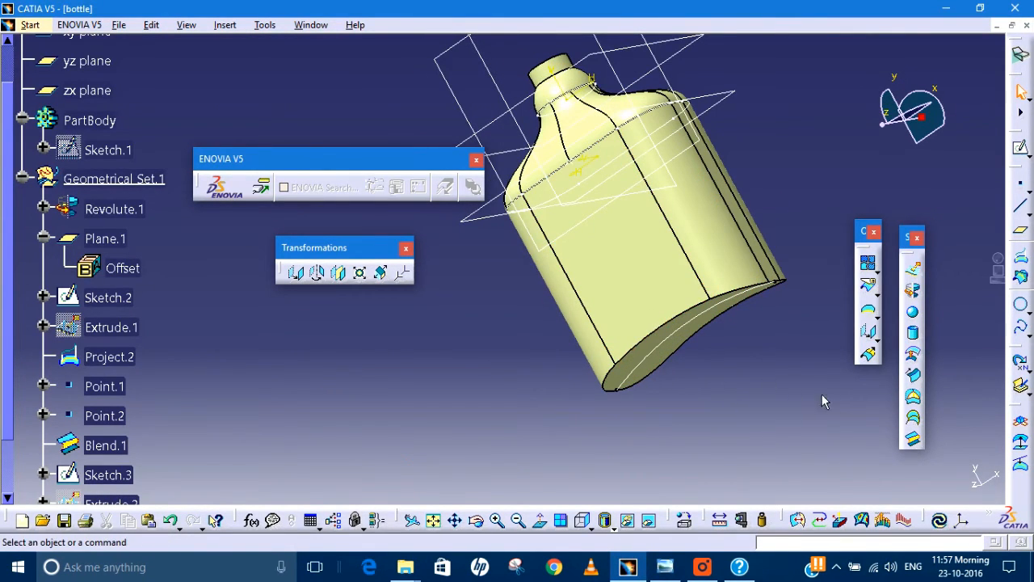
left_click(873, 272)
left_click(635, 282)
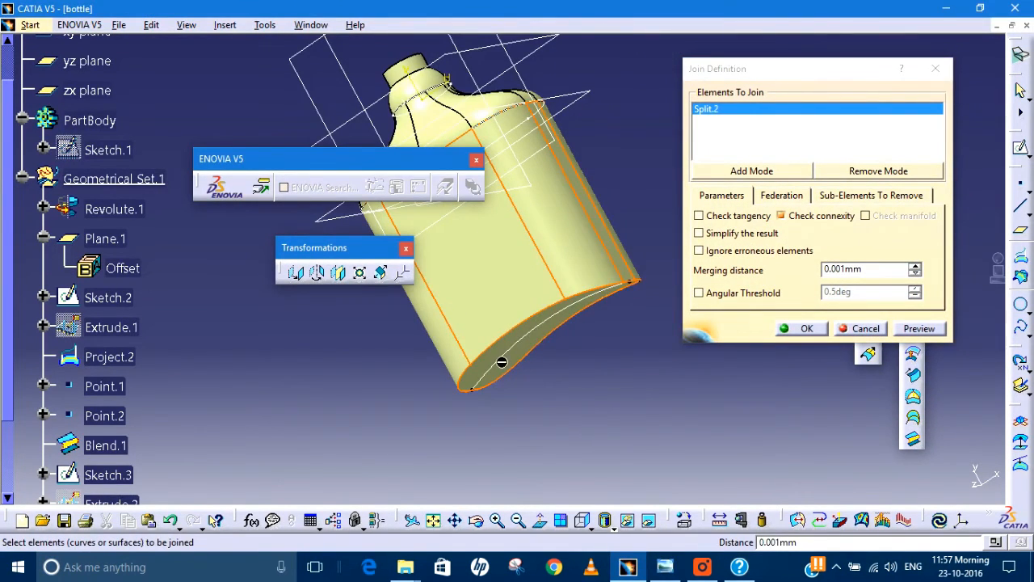
left_click(502, 362)
left_click(806, 328)
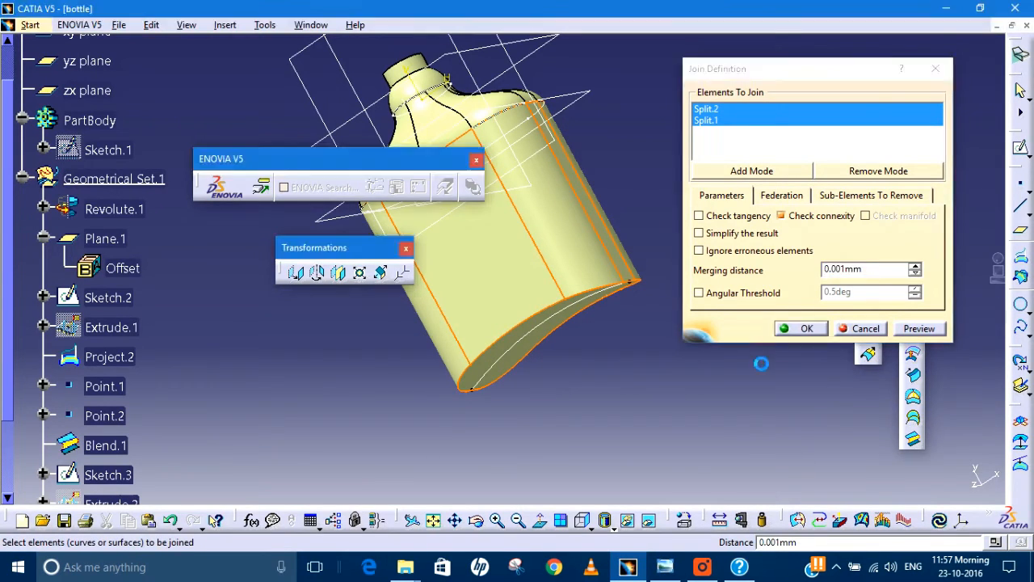
- Switch to the Part Design workbench
middle_click_drag(603, 397, 705, 281)
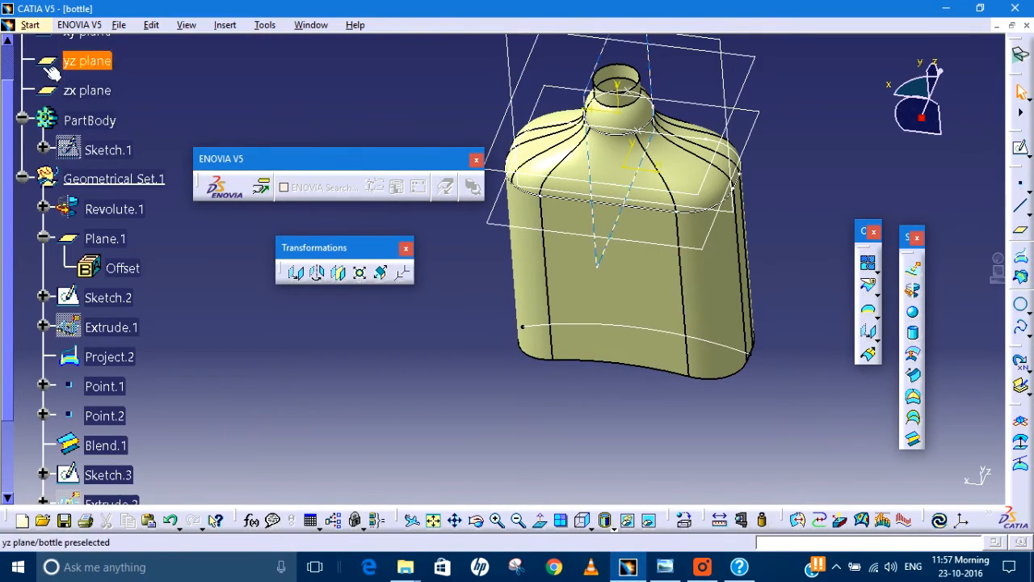
left_click(31, 25)
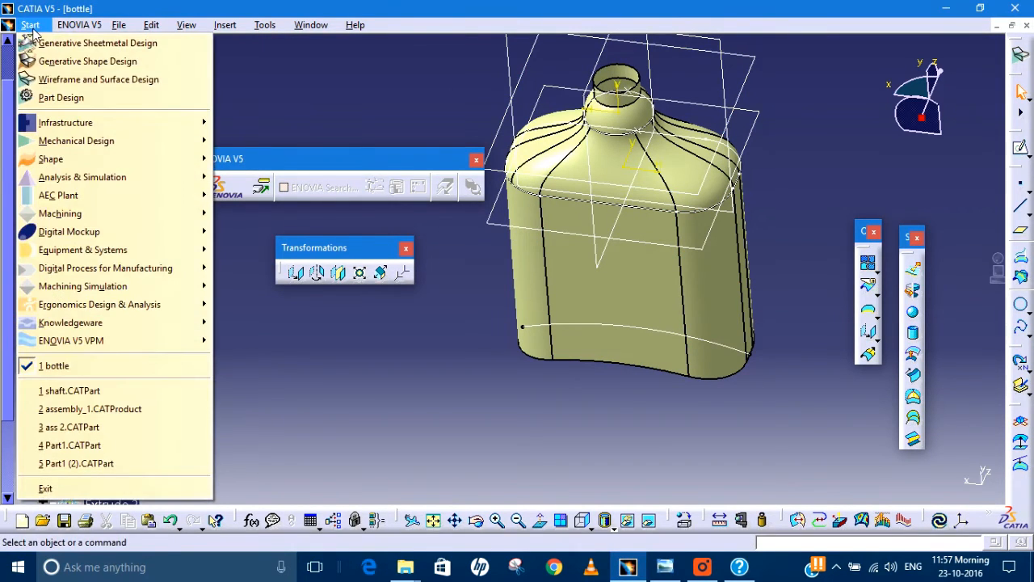
left_click(65, 97)
- Thicken the joined body and base surface Join.1 inward with a first offset of 1.5 mm
middle_click_drag(618, 422, 642, 390)
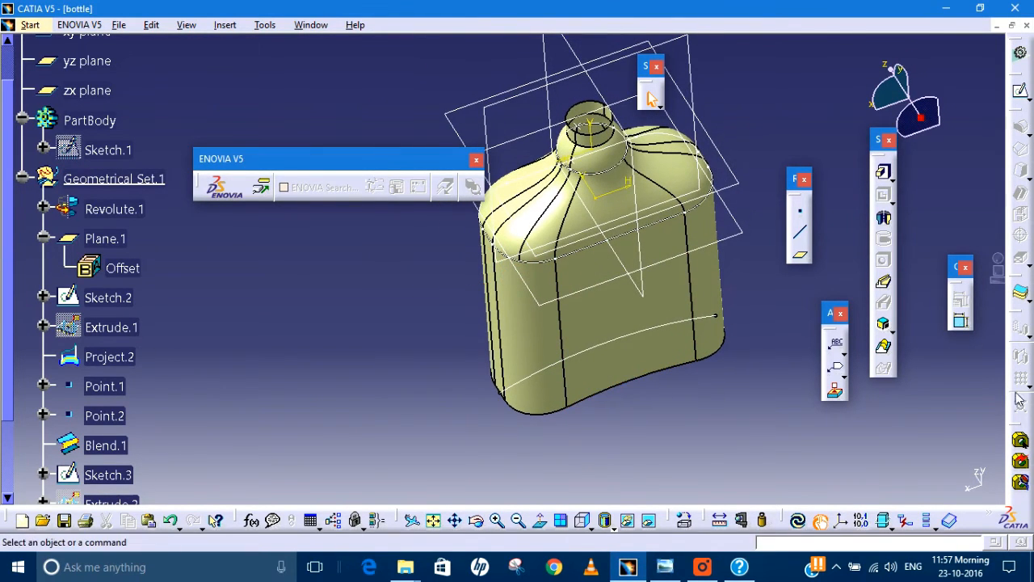
left_click(1021, 297)
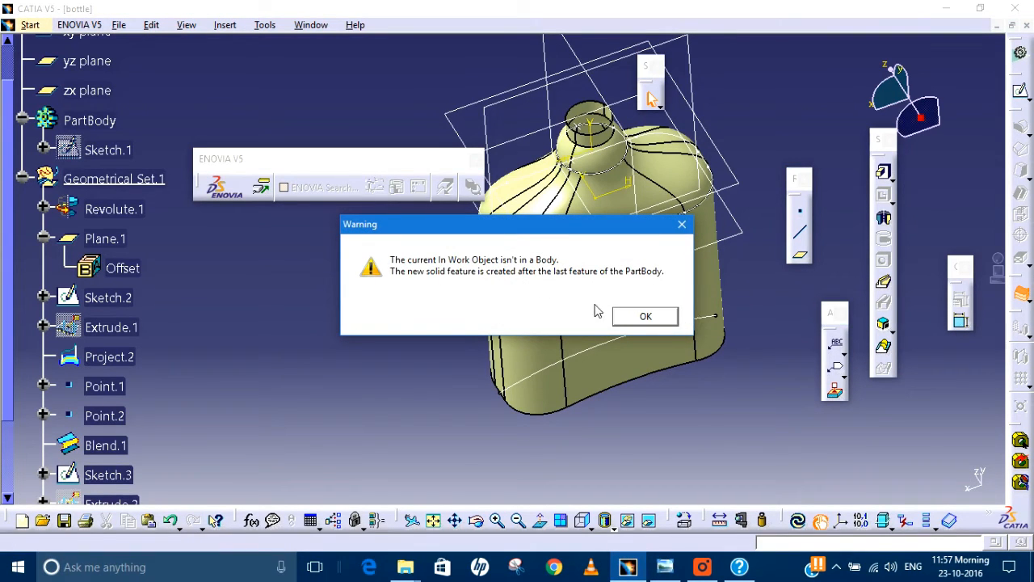
left_click(646, 318)
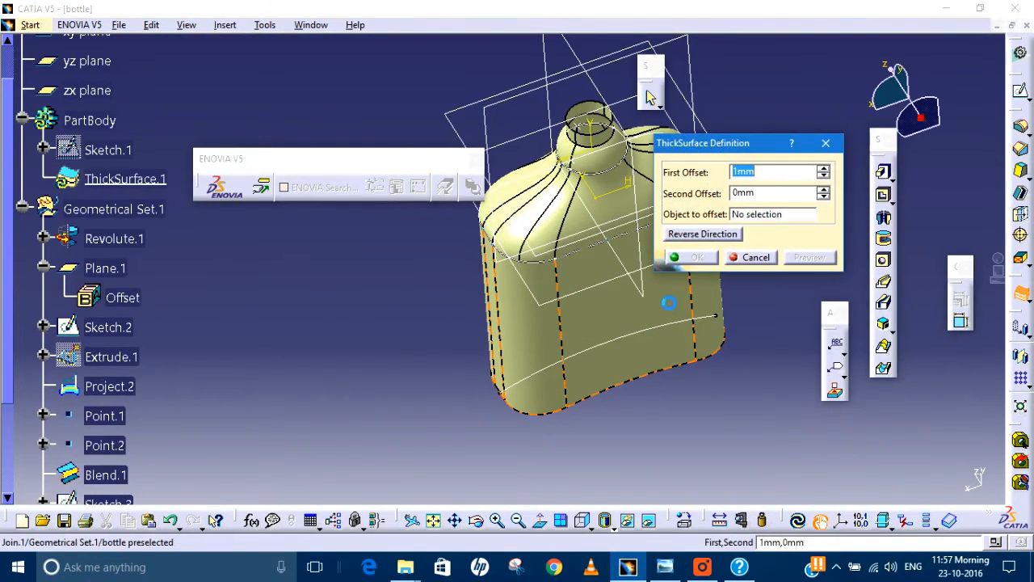
left_click(620, 170)
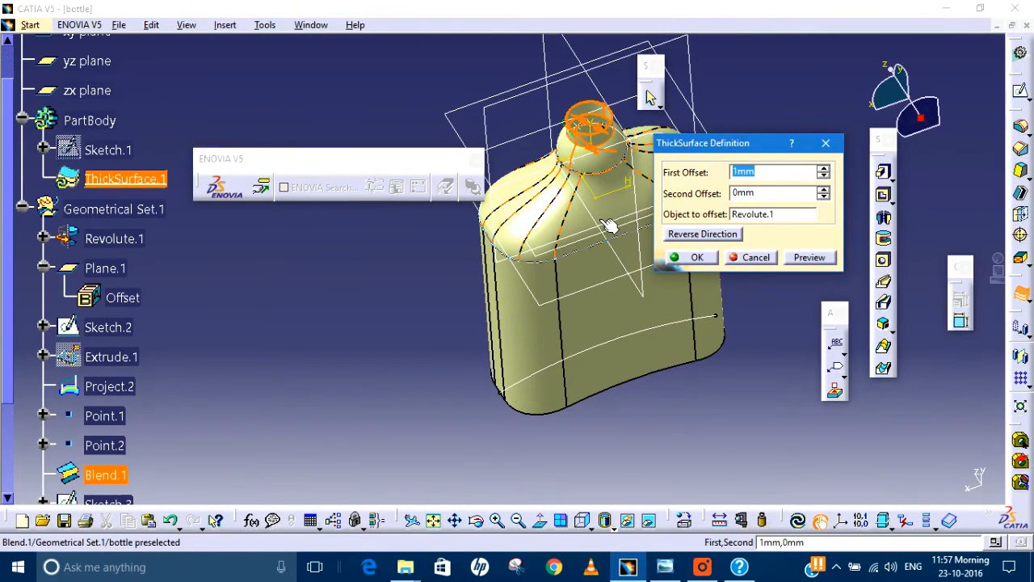
left_click(577, 356)
left_click(564, 380)
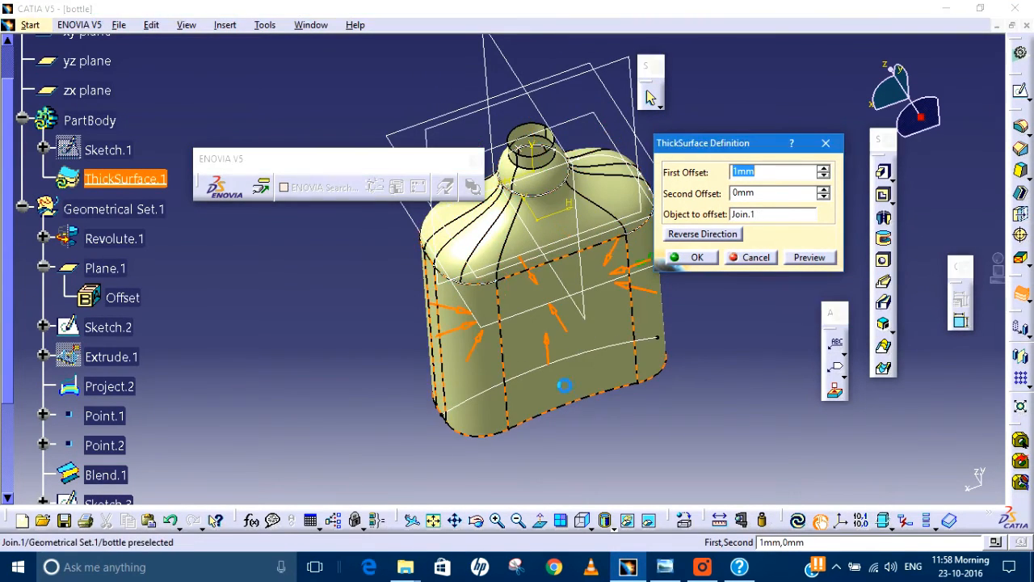
middle_click_drag(562, 384, 536, 313)
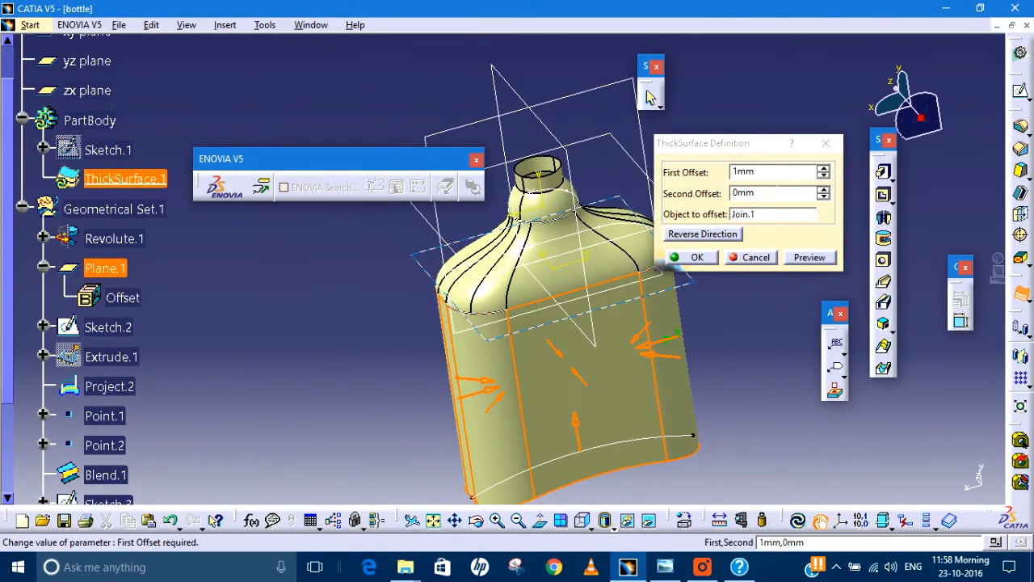
double_click(777, 173)
type("1.65")
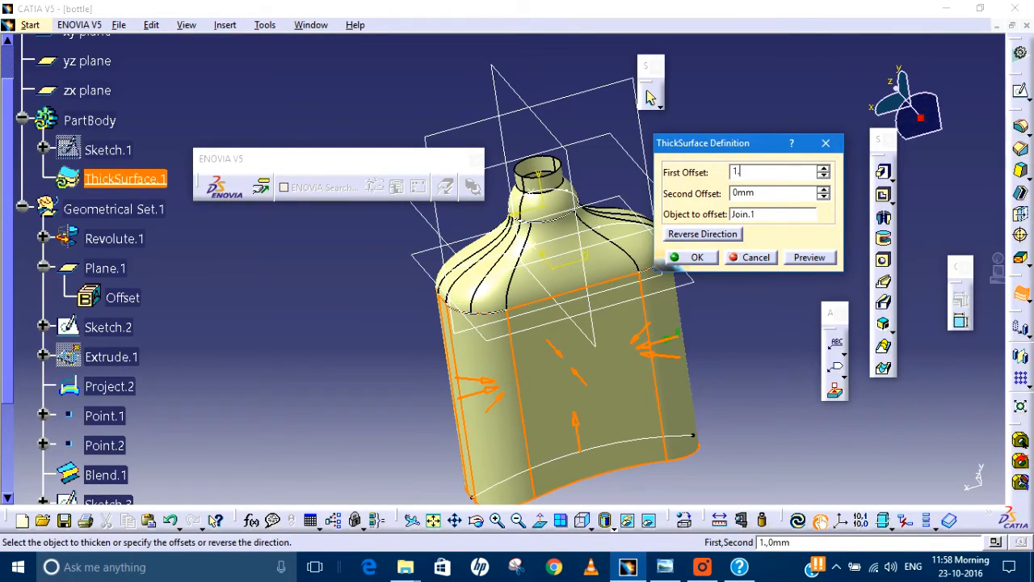
left_click(690, 257)
- Thicken the shoulder surface Blend.1 by 1.5 mm, reversing the offset direction so it points inward
middle_click_drag(746, 316, 583, 233)
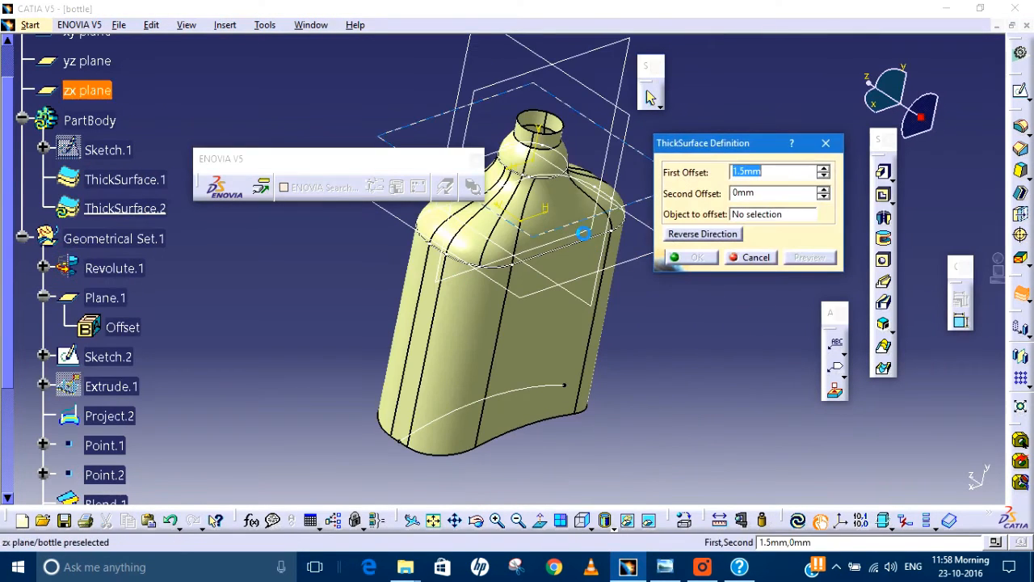
left_click(582, 232)
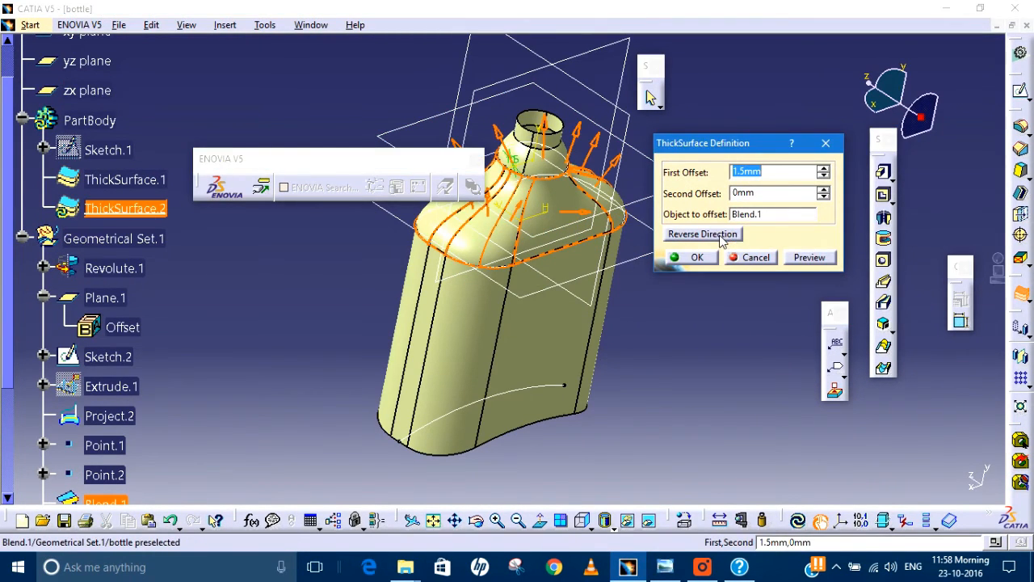
left_click(720, 236)
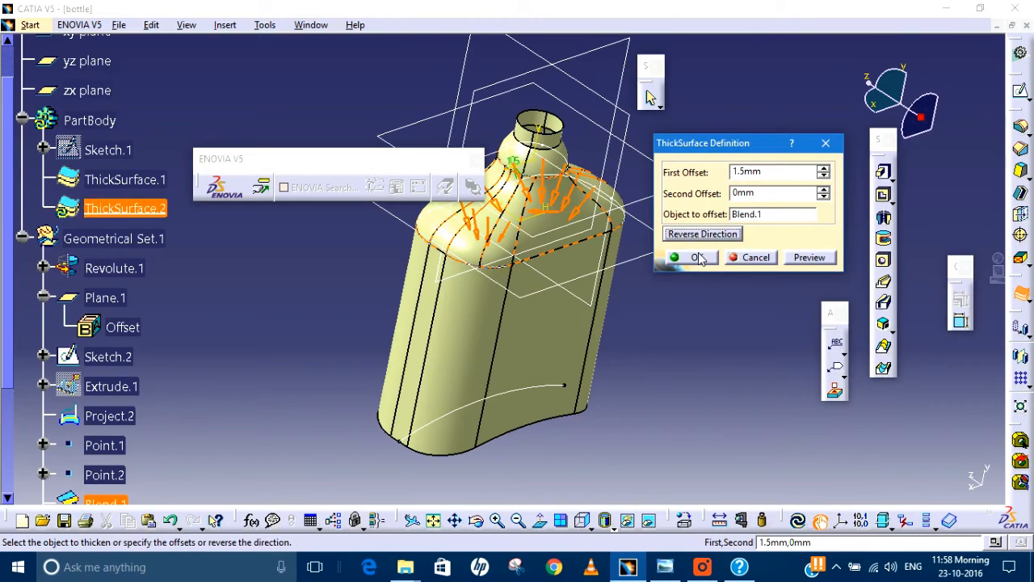
left_click(699, 257)
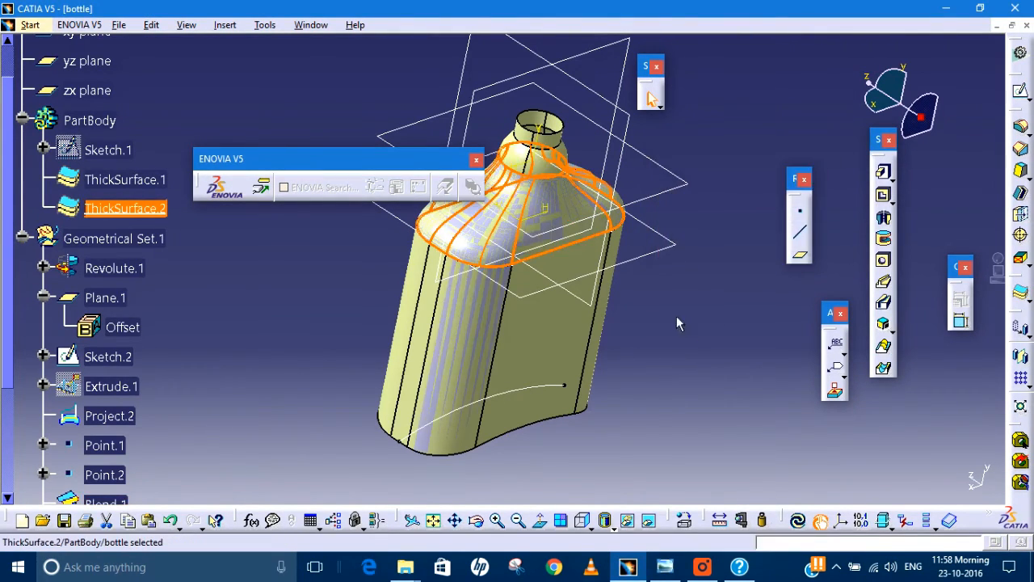
middle_click_drag(692, 286, 671, 349)
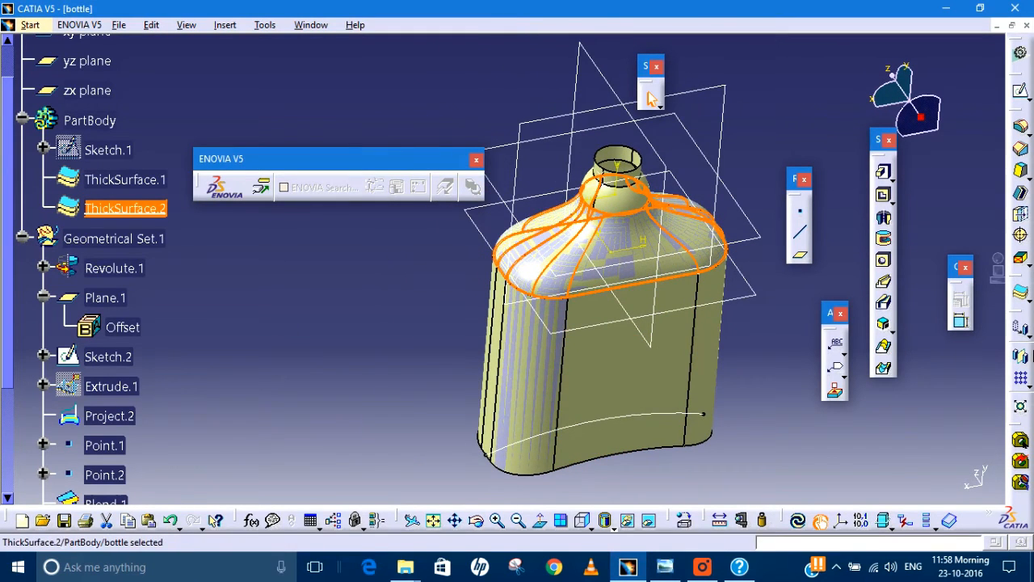
- Thicken the revolved neck surface Revolute.1 with a first offset of 1.5 mm
left_click(1020, 297)
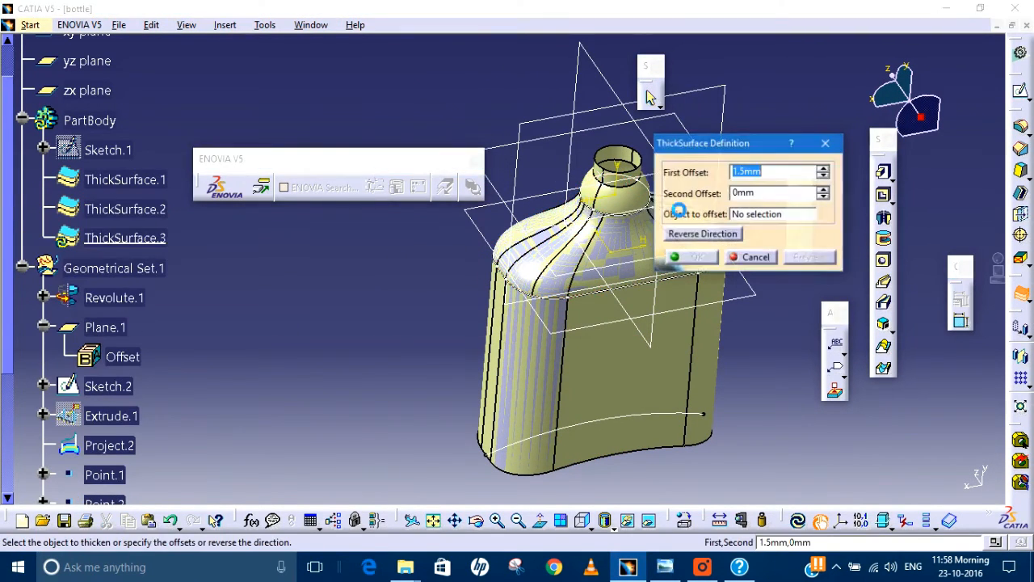
left_click(640, 218)
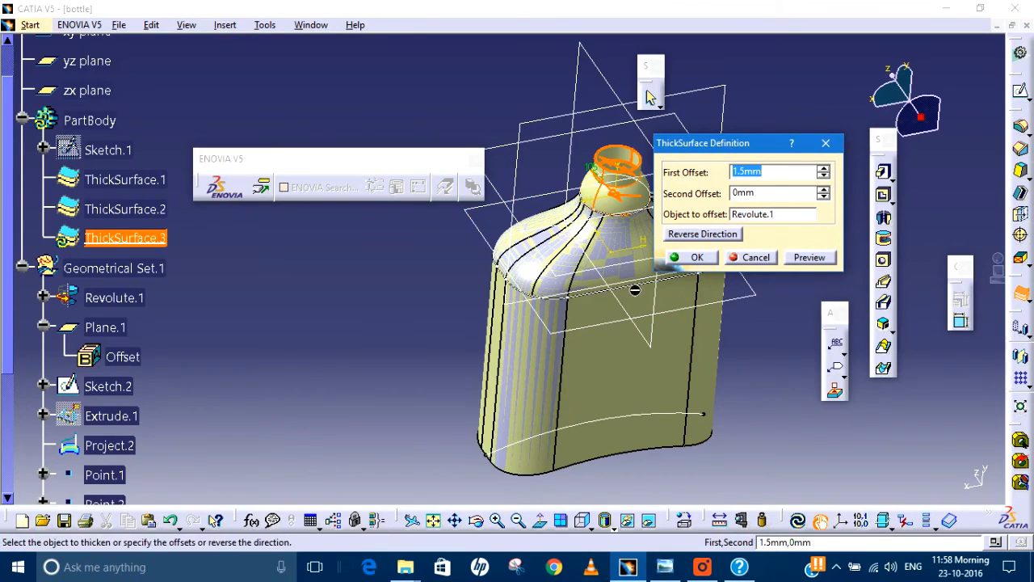
left_click(697, 258)
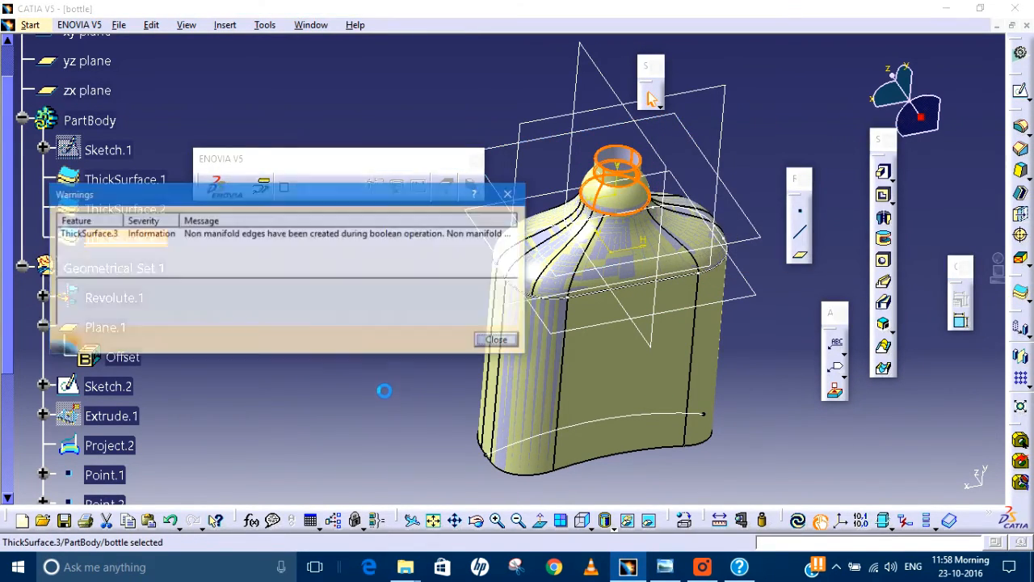
left_click(498, 341)
- Thicken the curved base face at the underside of the bottle inward with a first offset of 1.5 mm
middle_click_drag(393, 350, 582, 113)
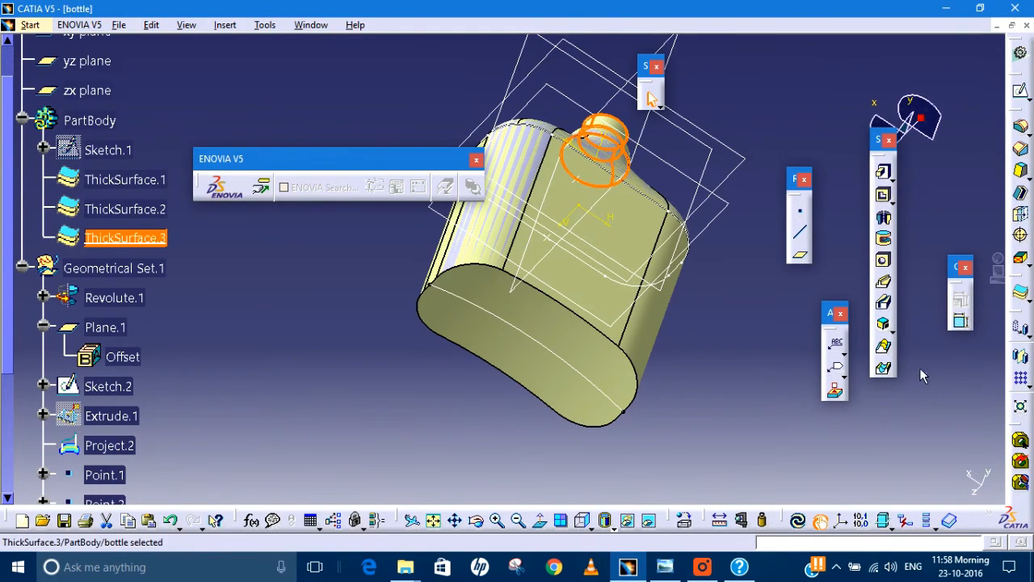
left_click(1020, 293)
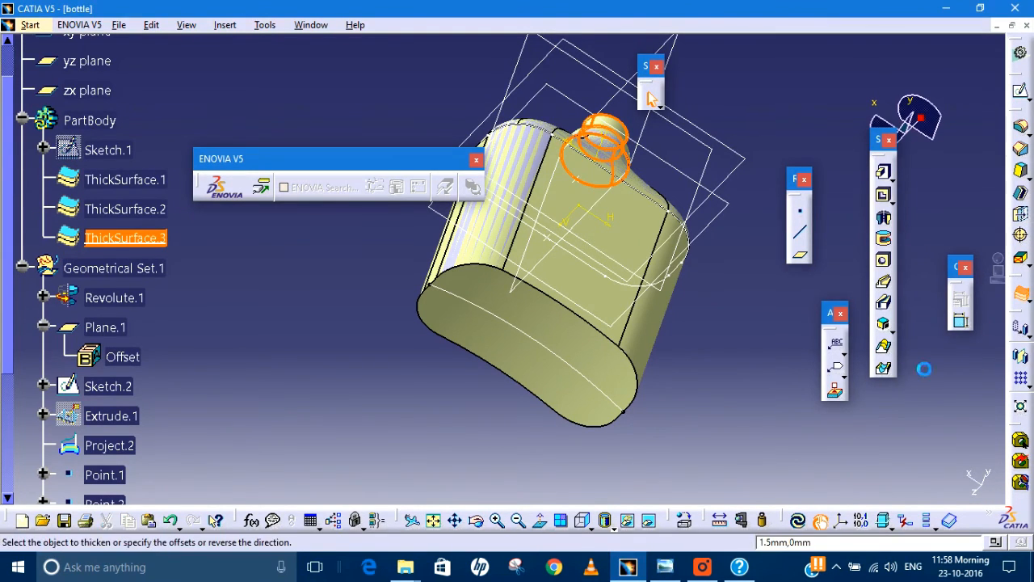
left_click(587, 385)
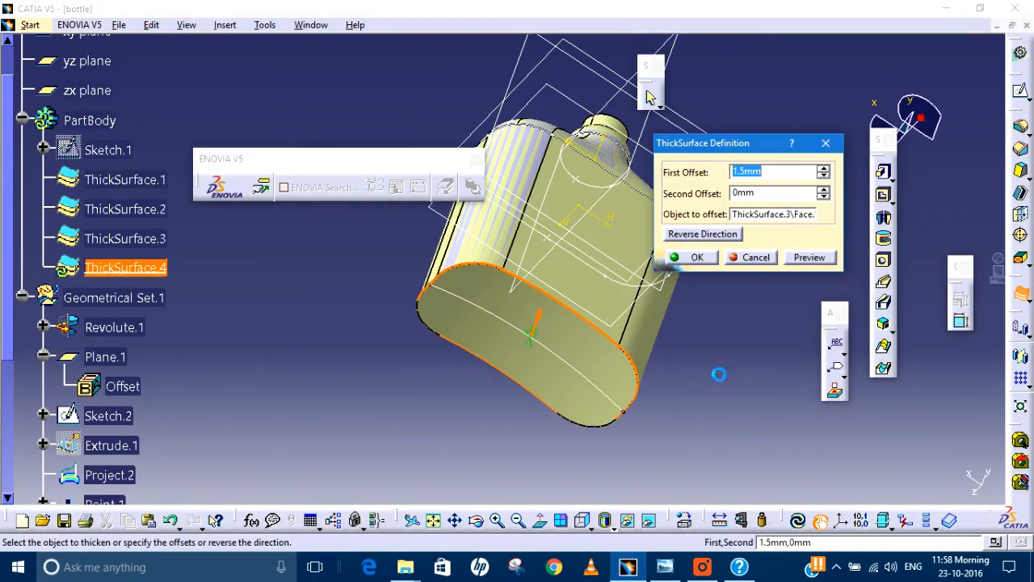
left_click(694, 258)
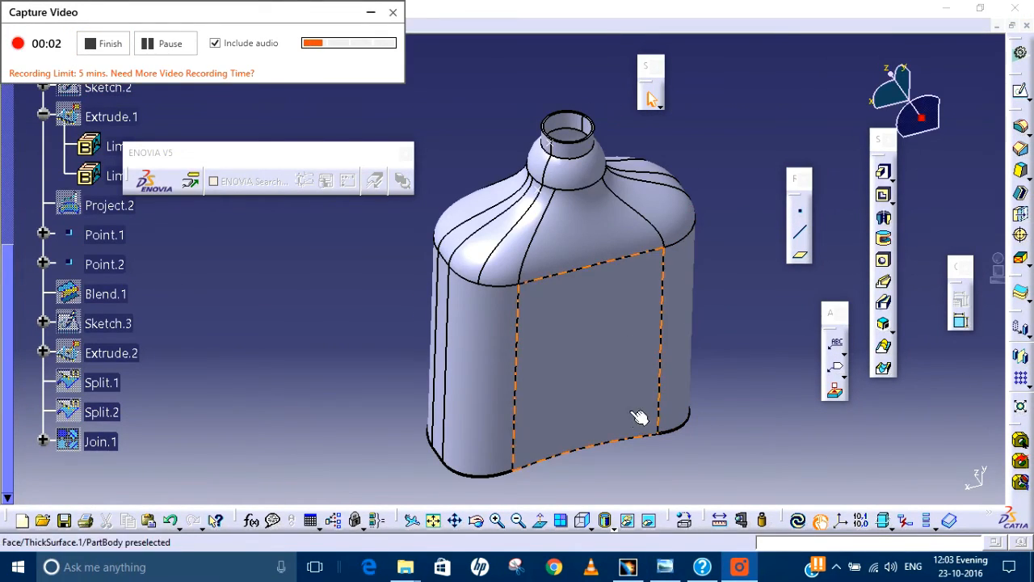
- Round the outer edge loop around the bottle's base with a tangency-propagated edge fillet
middle_click_drag(616, 300, 574, 242)
middle_click_drag(601, 179, 479, 261)
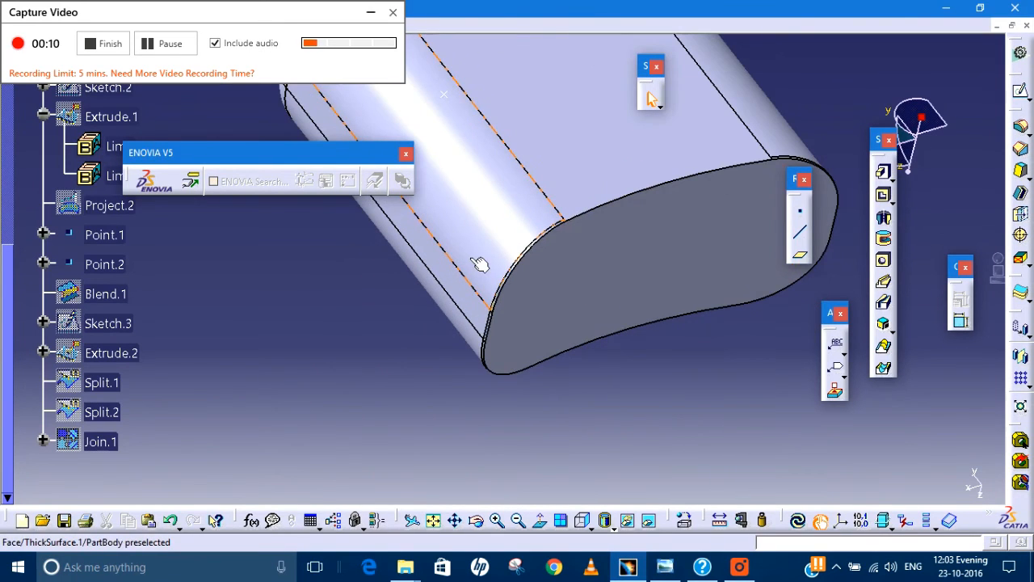
left_click(651, 98)
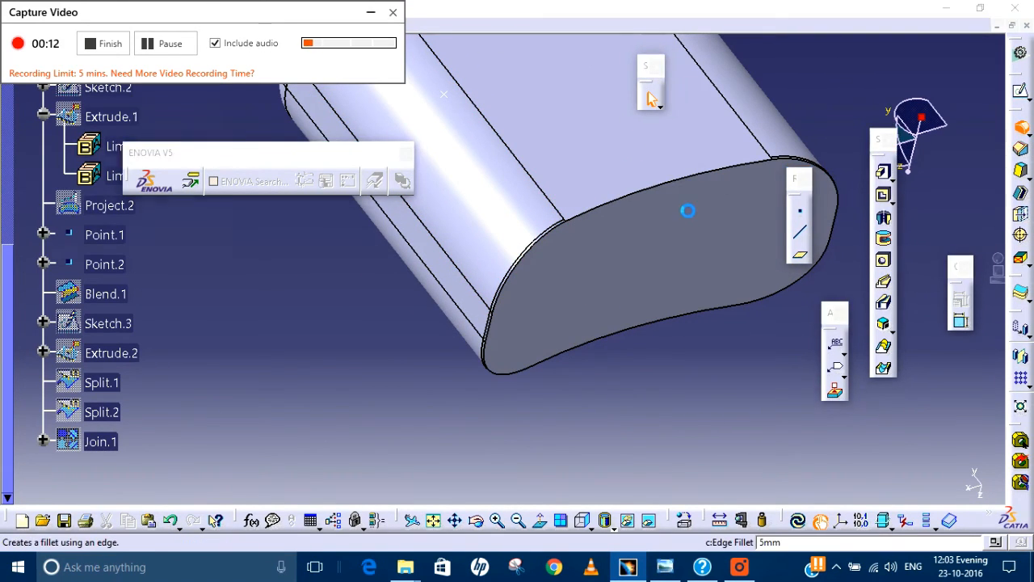
left_click(597, 355)
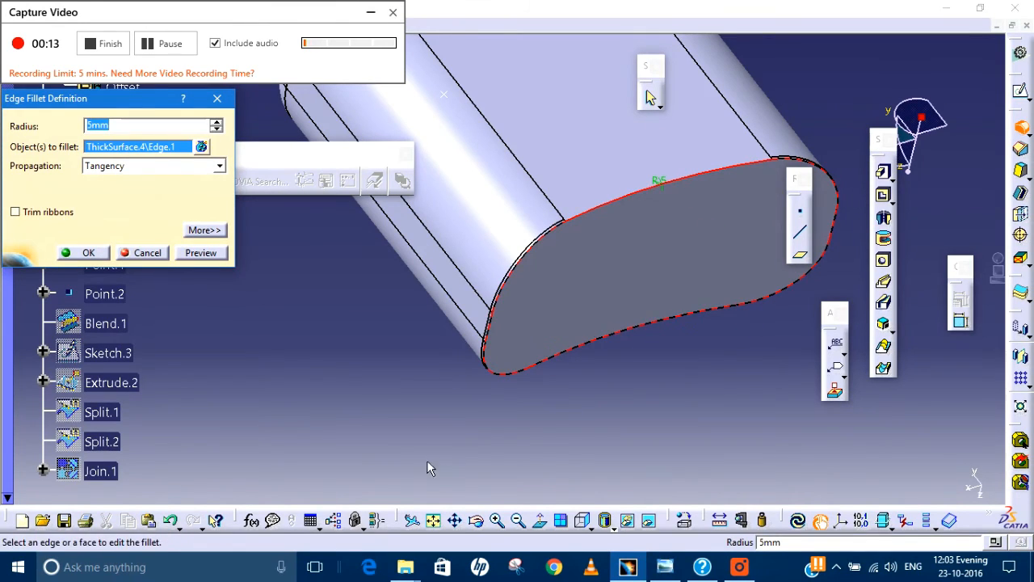
left_click(128, 126)
left_click_drag(113, 126, 48, 130)
left_click(81, 253)
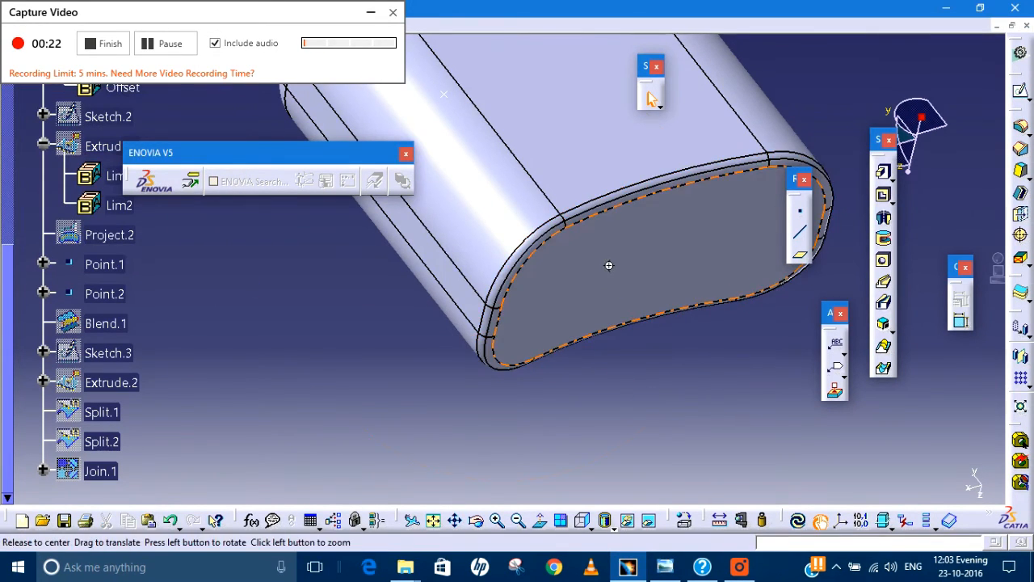
middle_click_drag(609, 264, 600, 291)
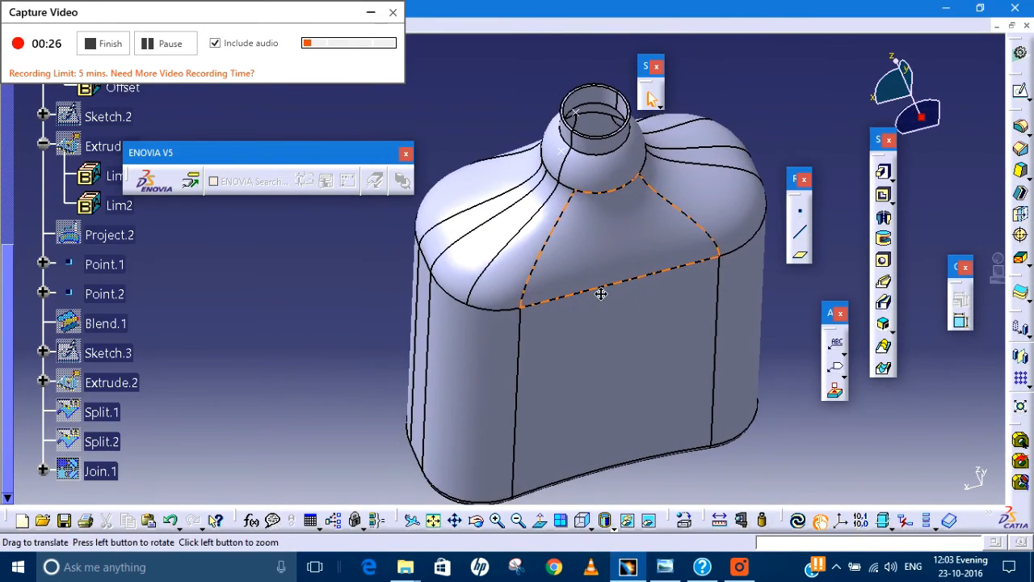